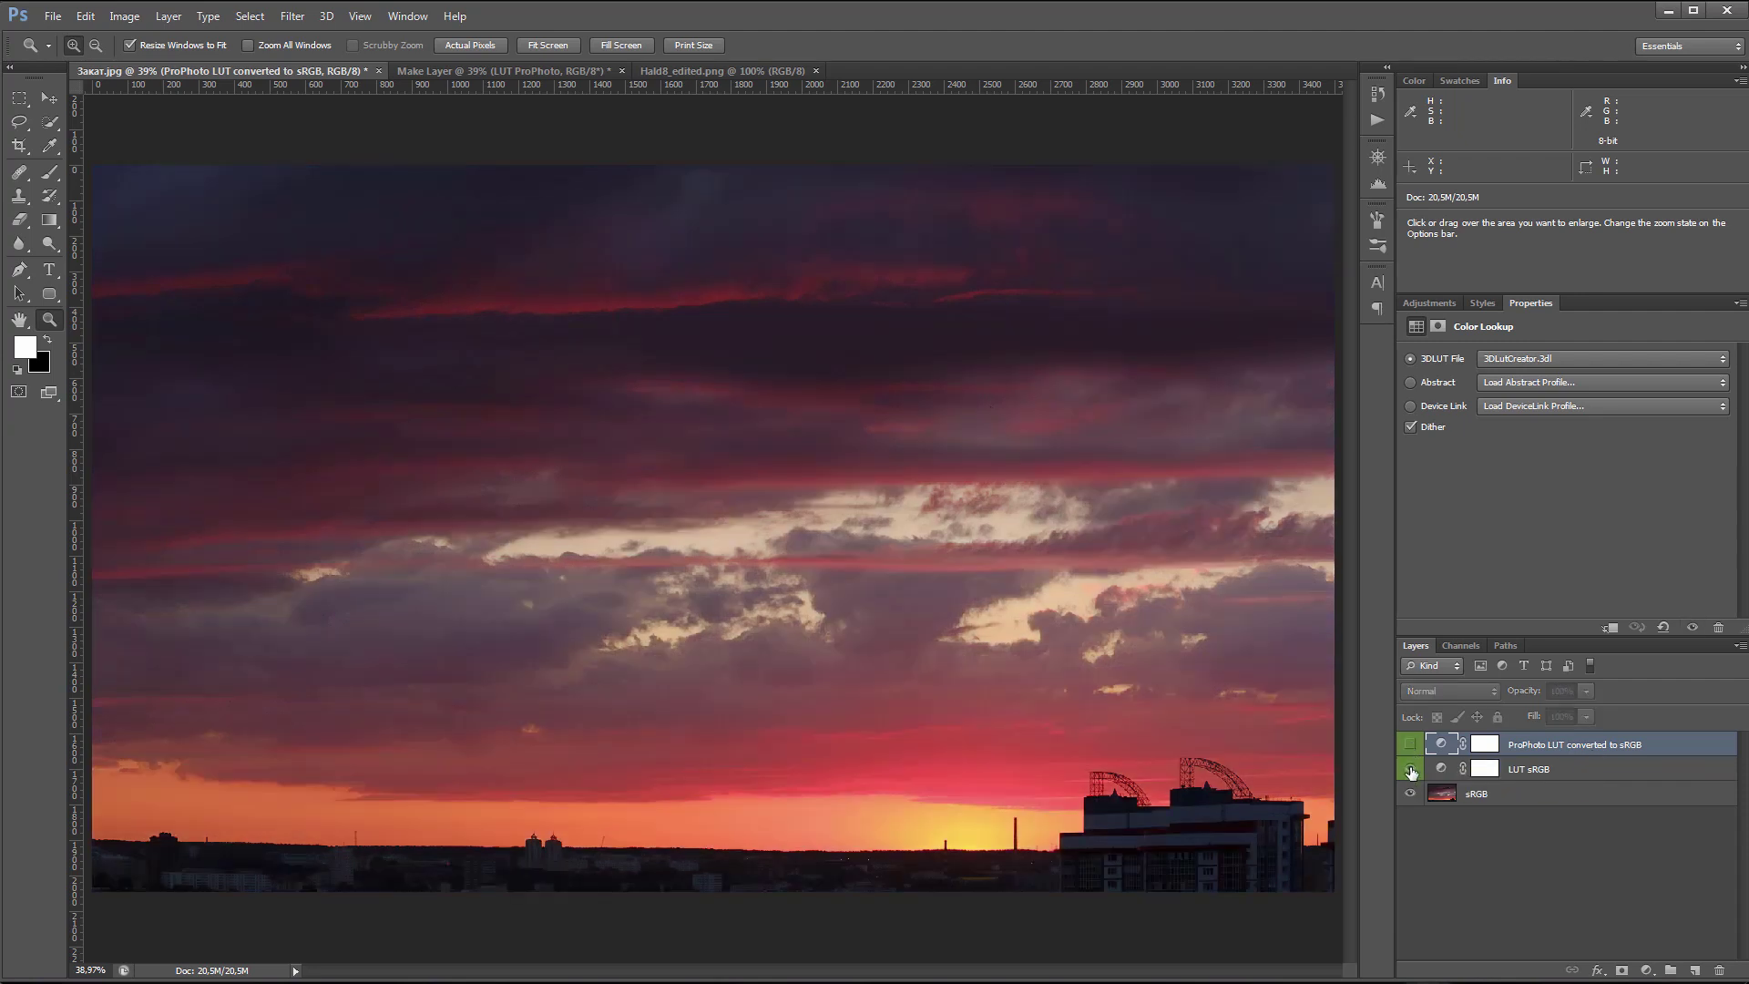
- Toggle the LUT sRGB and converted ProPhoto LUT layers on and off to compare the looks
{"action": "left_click", "coordinate": [1411, 771]}
{"action": "left_click", "coordinate": [1411, 769]}
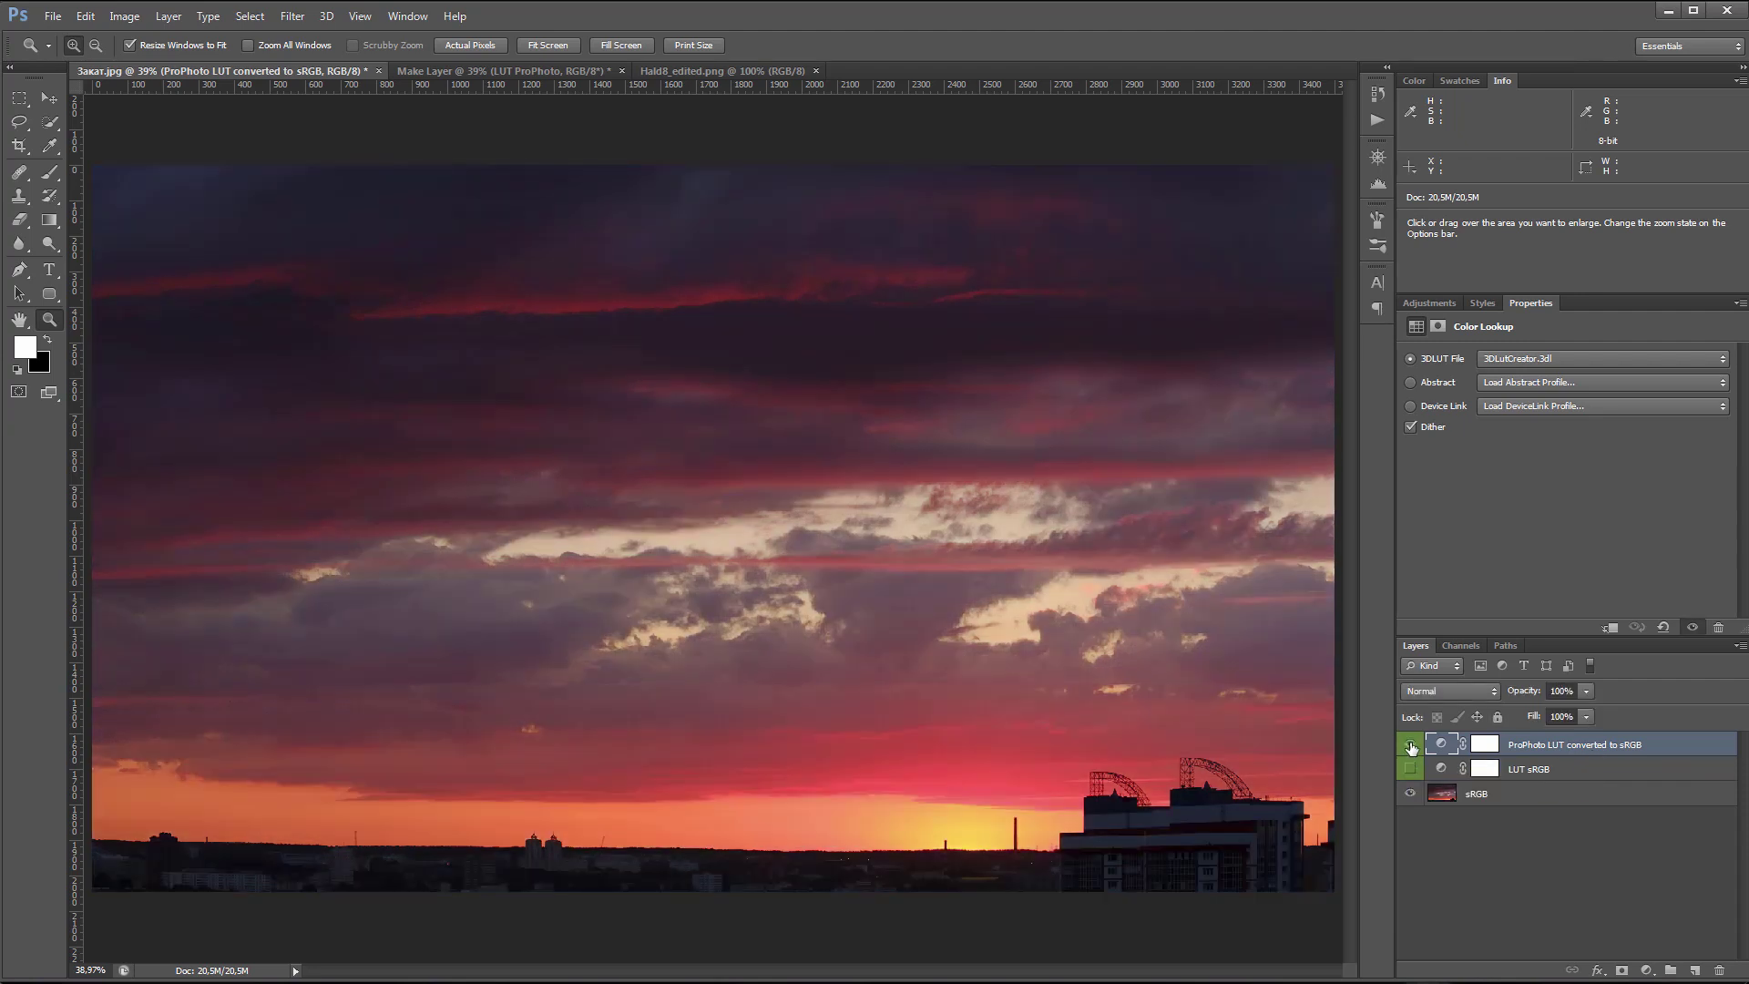
{"action": "left_click", "coordinate": [1412, 769]}
{"action": "left_click", "coordinate": [1411, 744]}
{"action": "left_click", "coordinate": [1411, 745]}
{"action": "left_click", "coordinate": [1411, 770]}
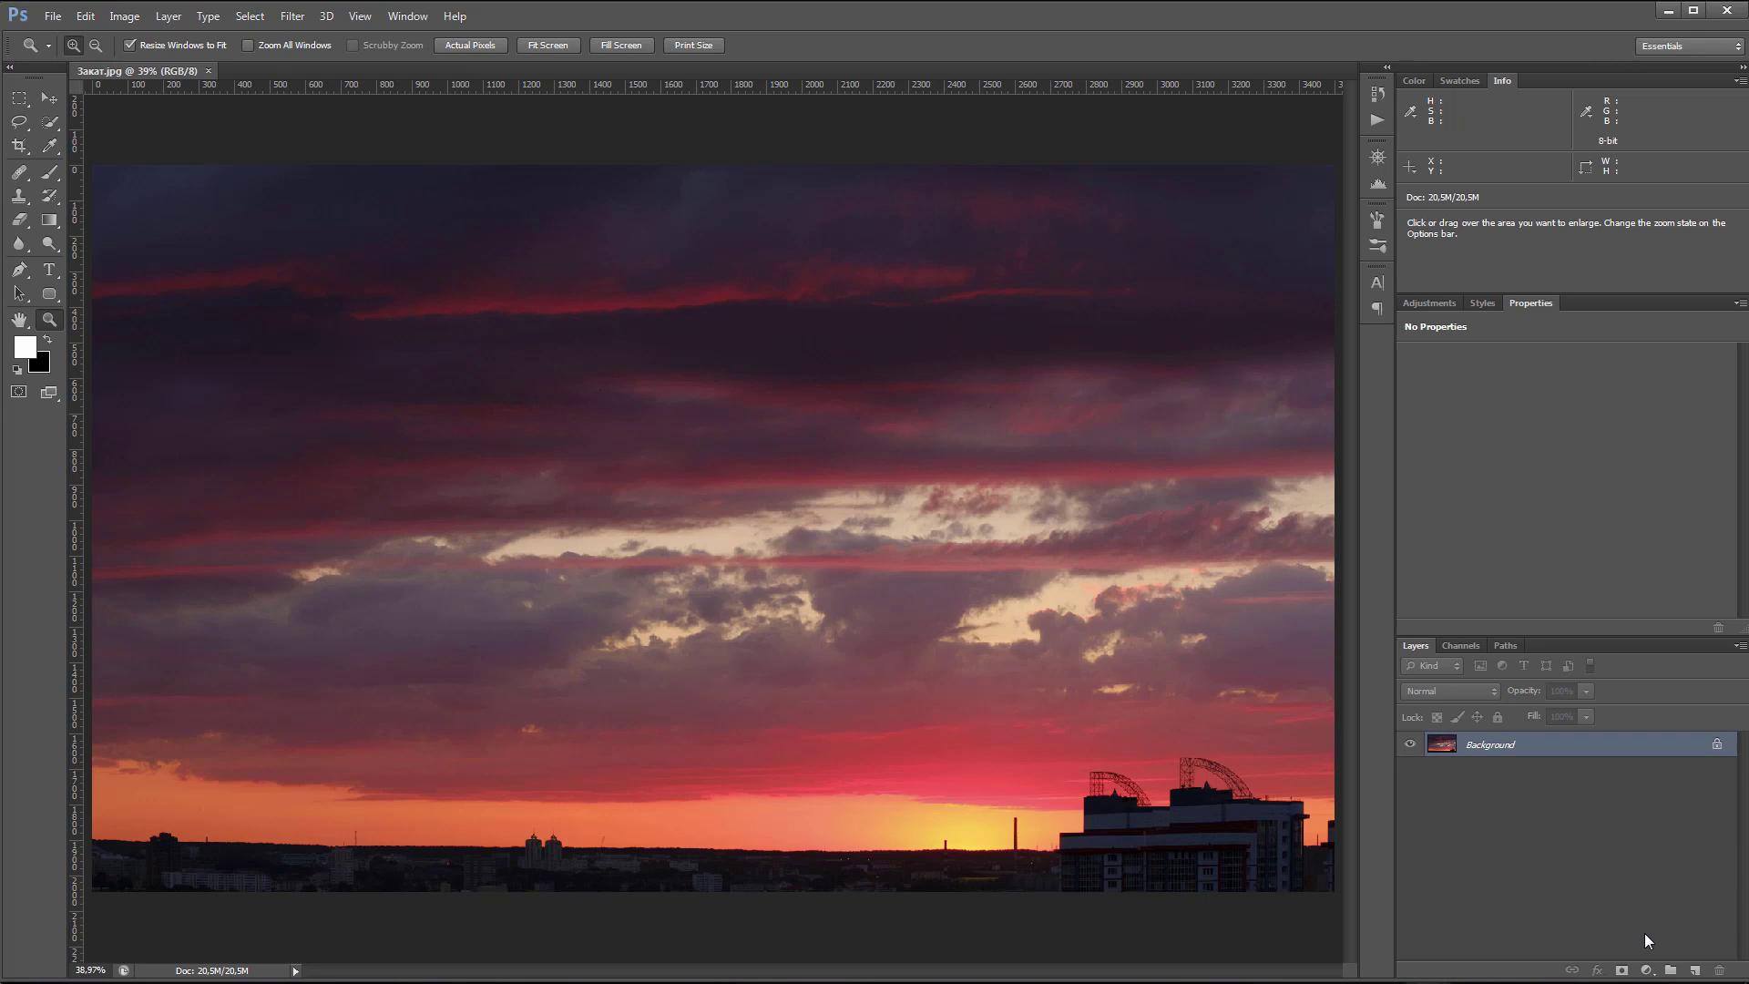
- Rename the Background layer to sRGB and duplicate the current state from History as a new document
{"action": "double_click", "coordinate": [1490, 745]}
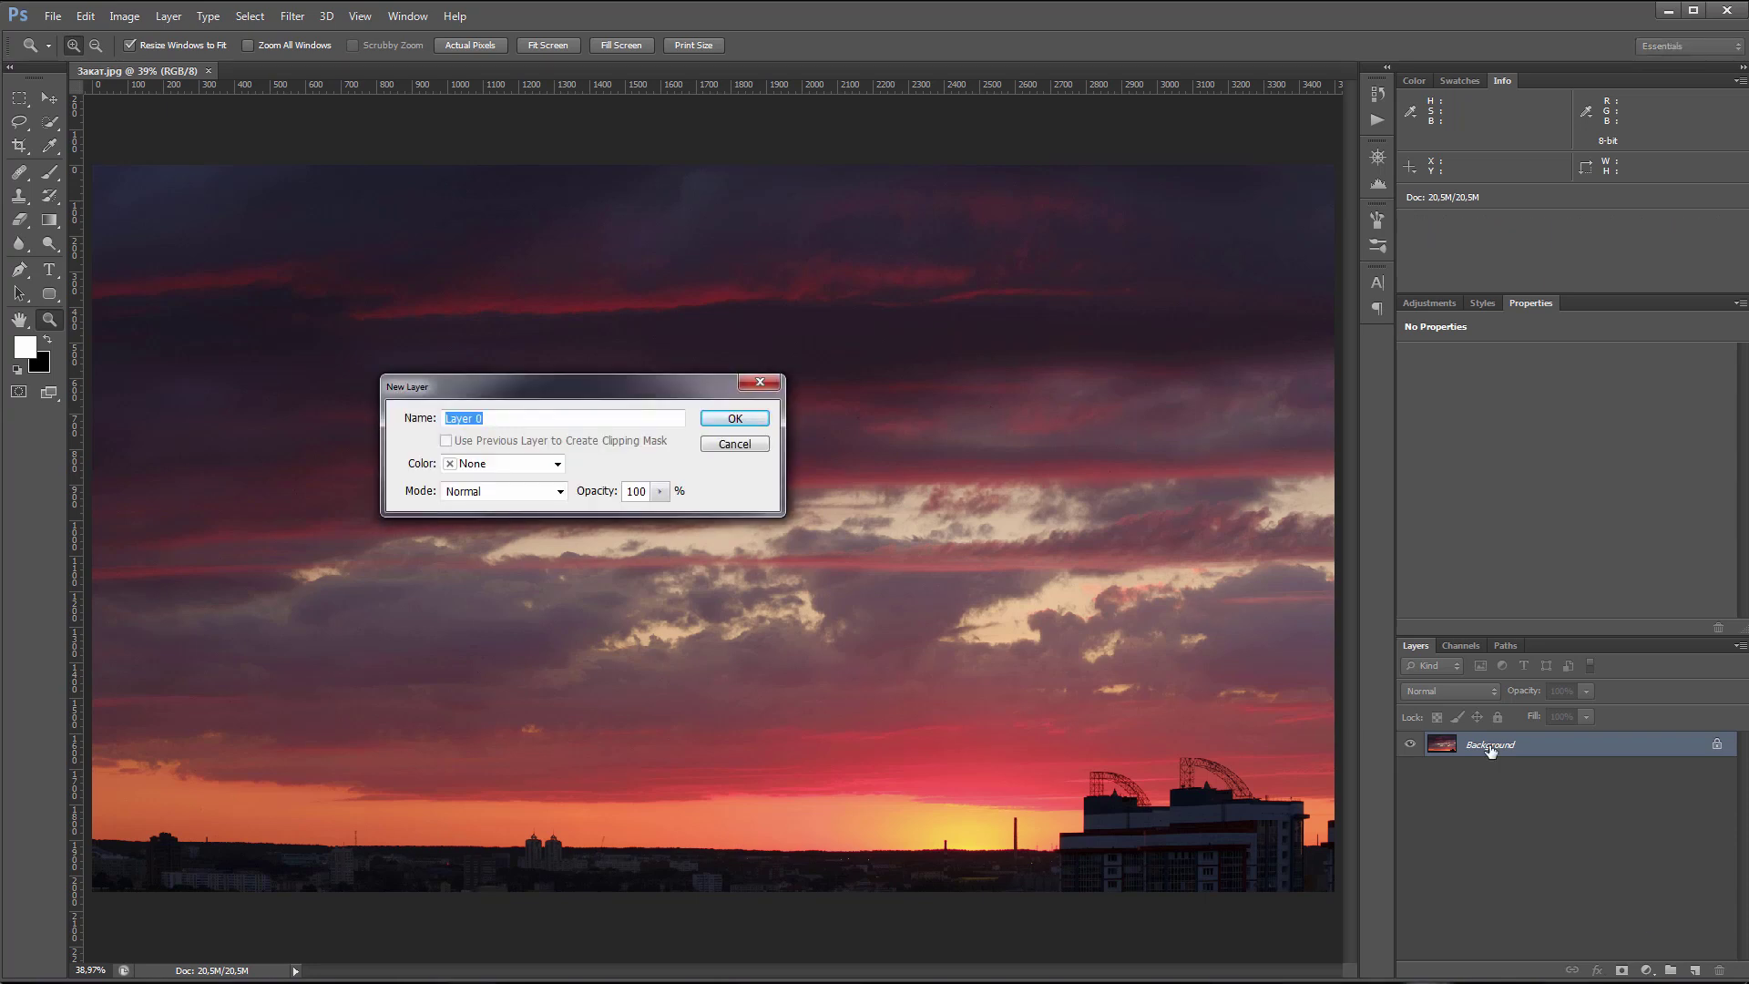
{"action": "type", "text": "sRGB"}
{"action": "key", "text": "Return"}
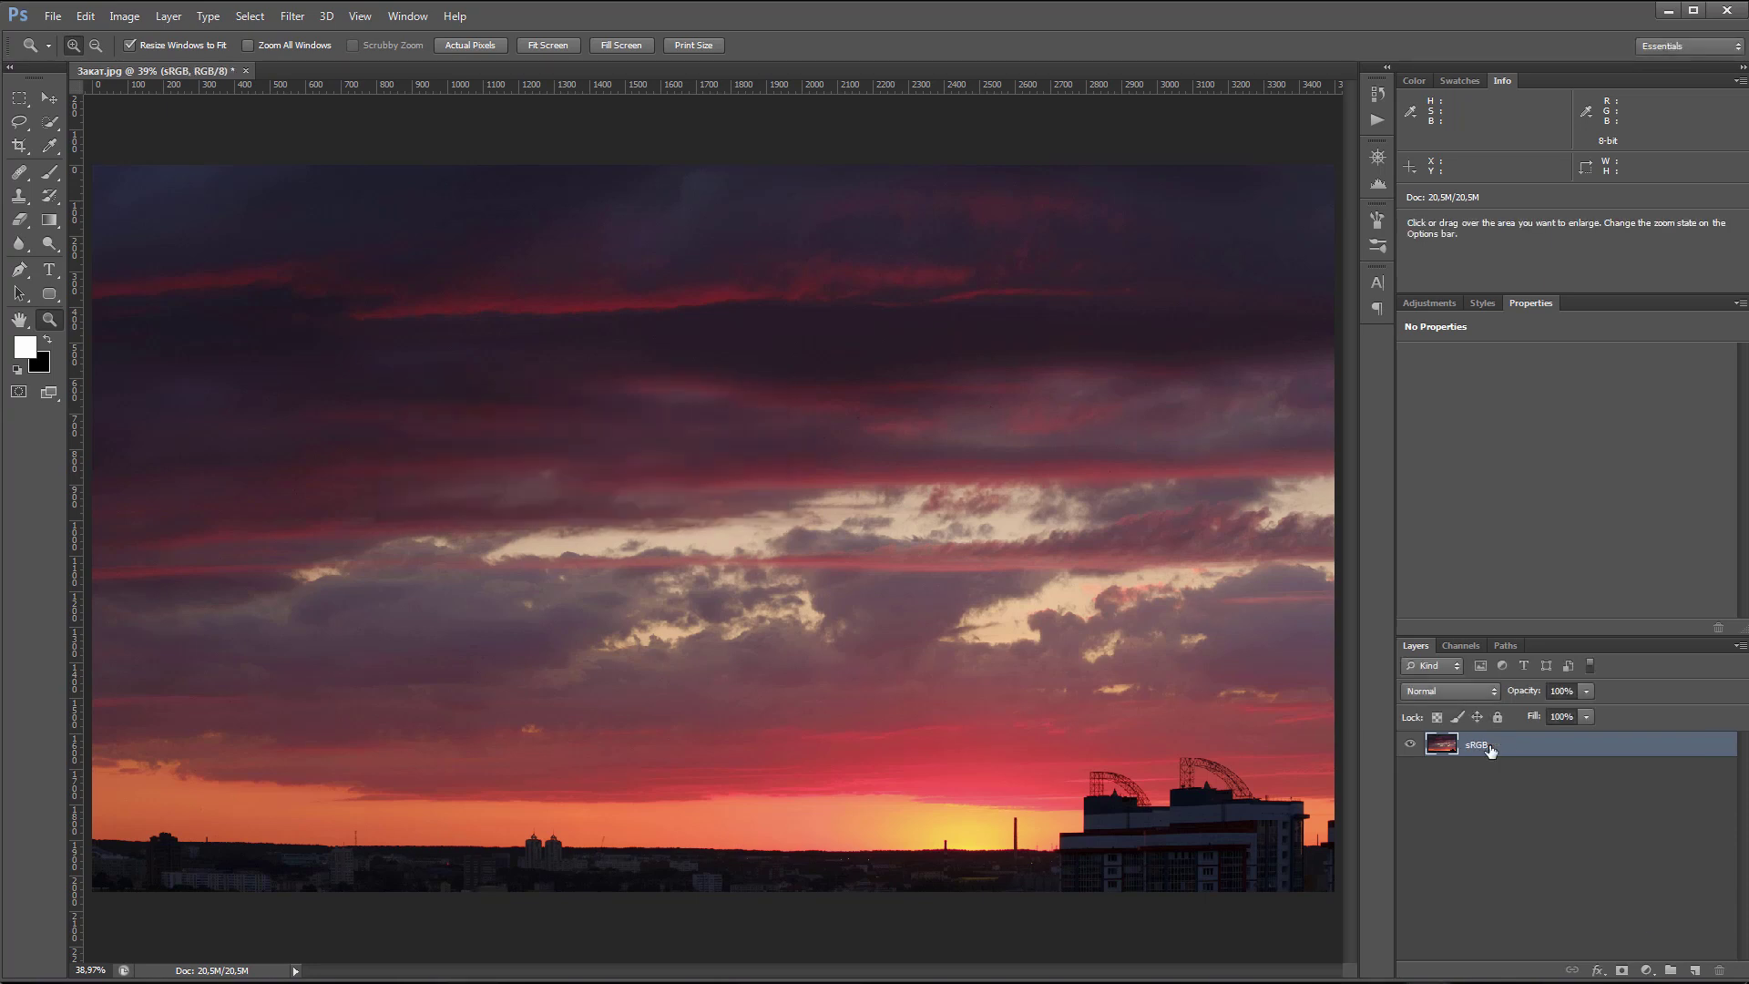
{"action": "left_click", "coordinate": [1378, 95]}
{"action": "left_click", "coordinate": [1272, 450]}
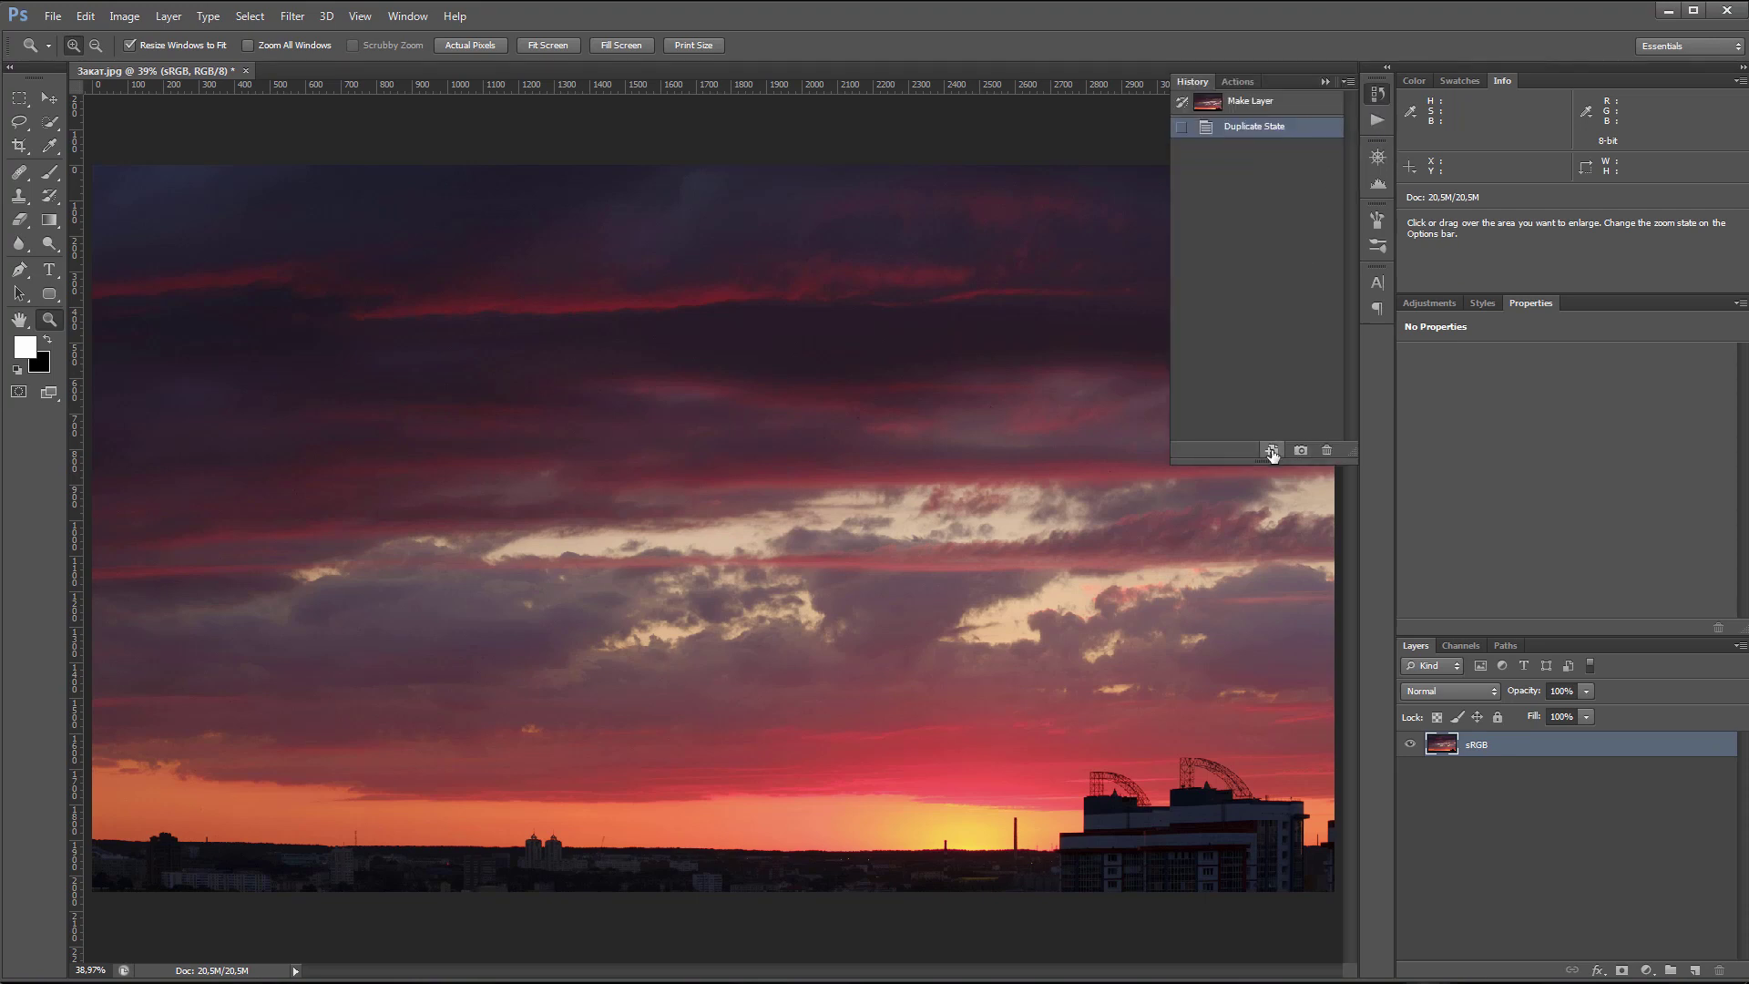
{"action": "left_click", "coordinate": [1325, 82]}
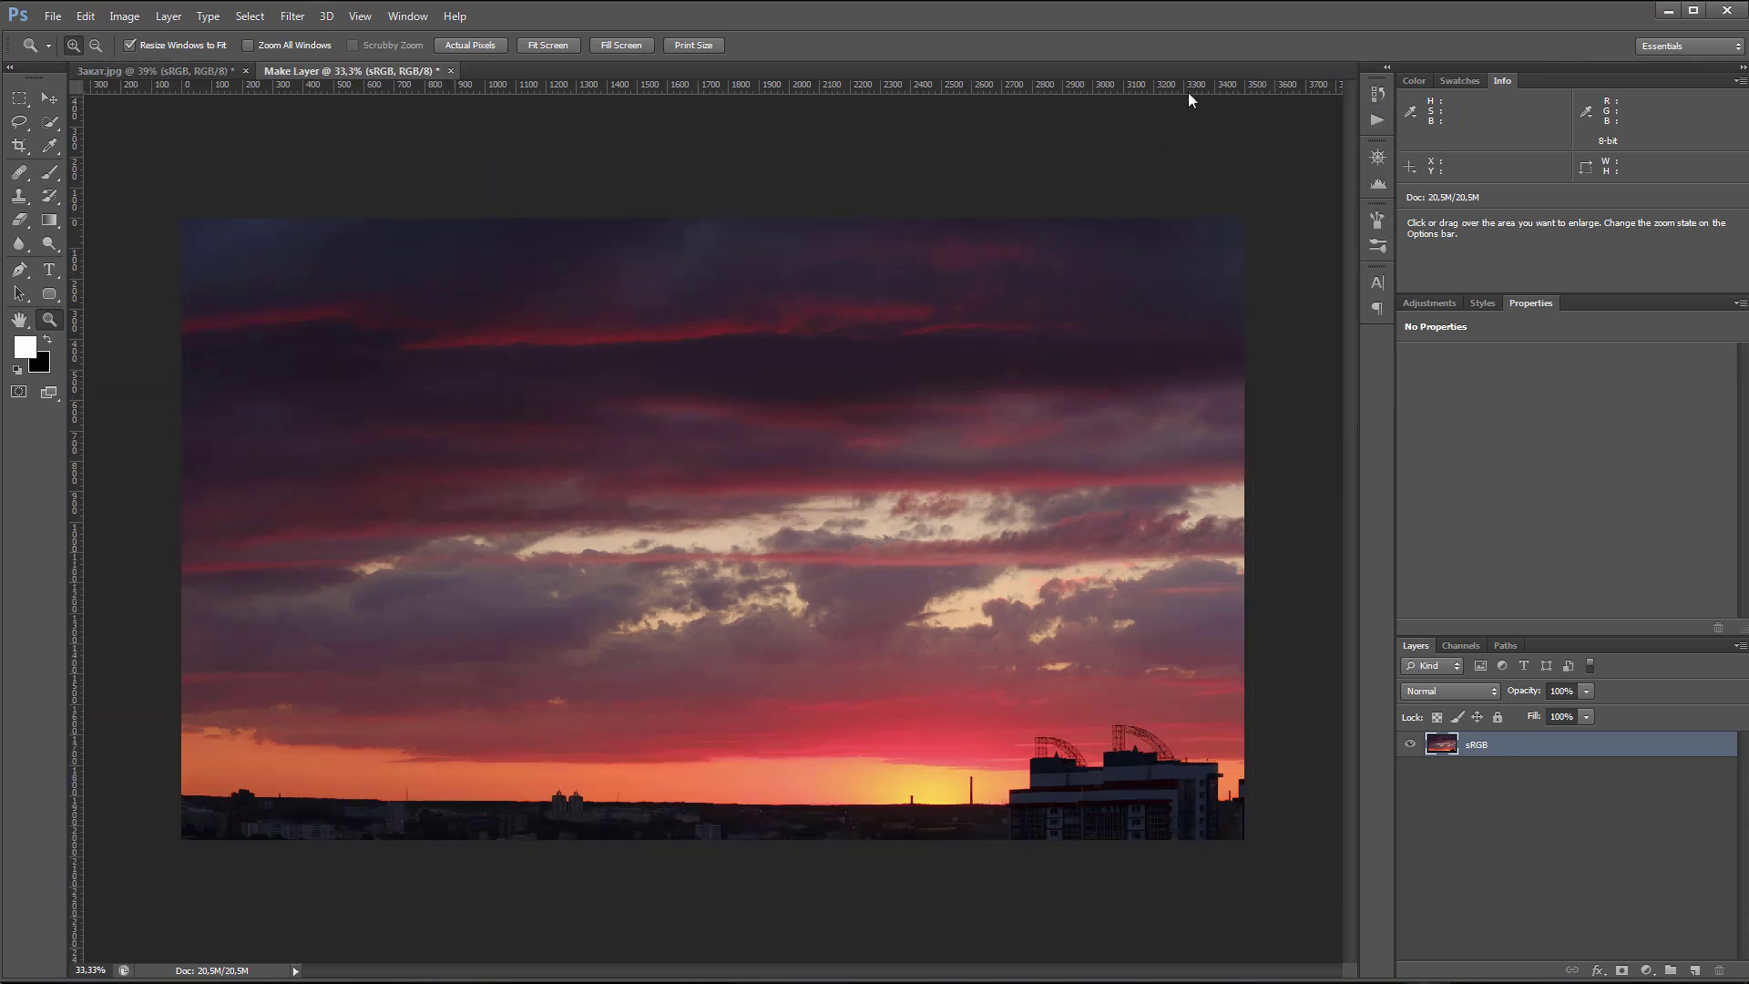
{"action": "left_click", "coordinate": [636, 45]}
- Convert the duplicate to the ProPhoto RGB profile and rename its layer ProPhoto
{"action": "left_click", "coordinate": [84, 16]}
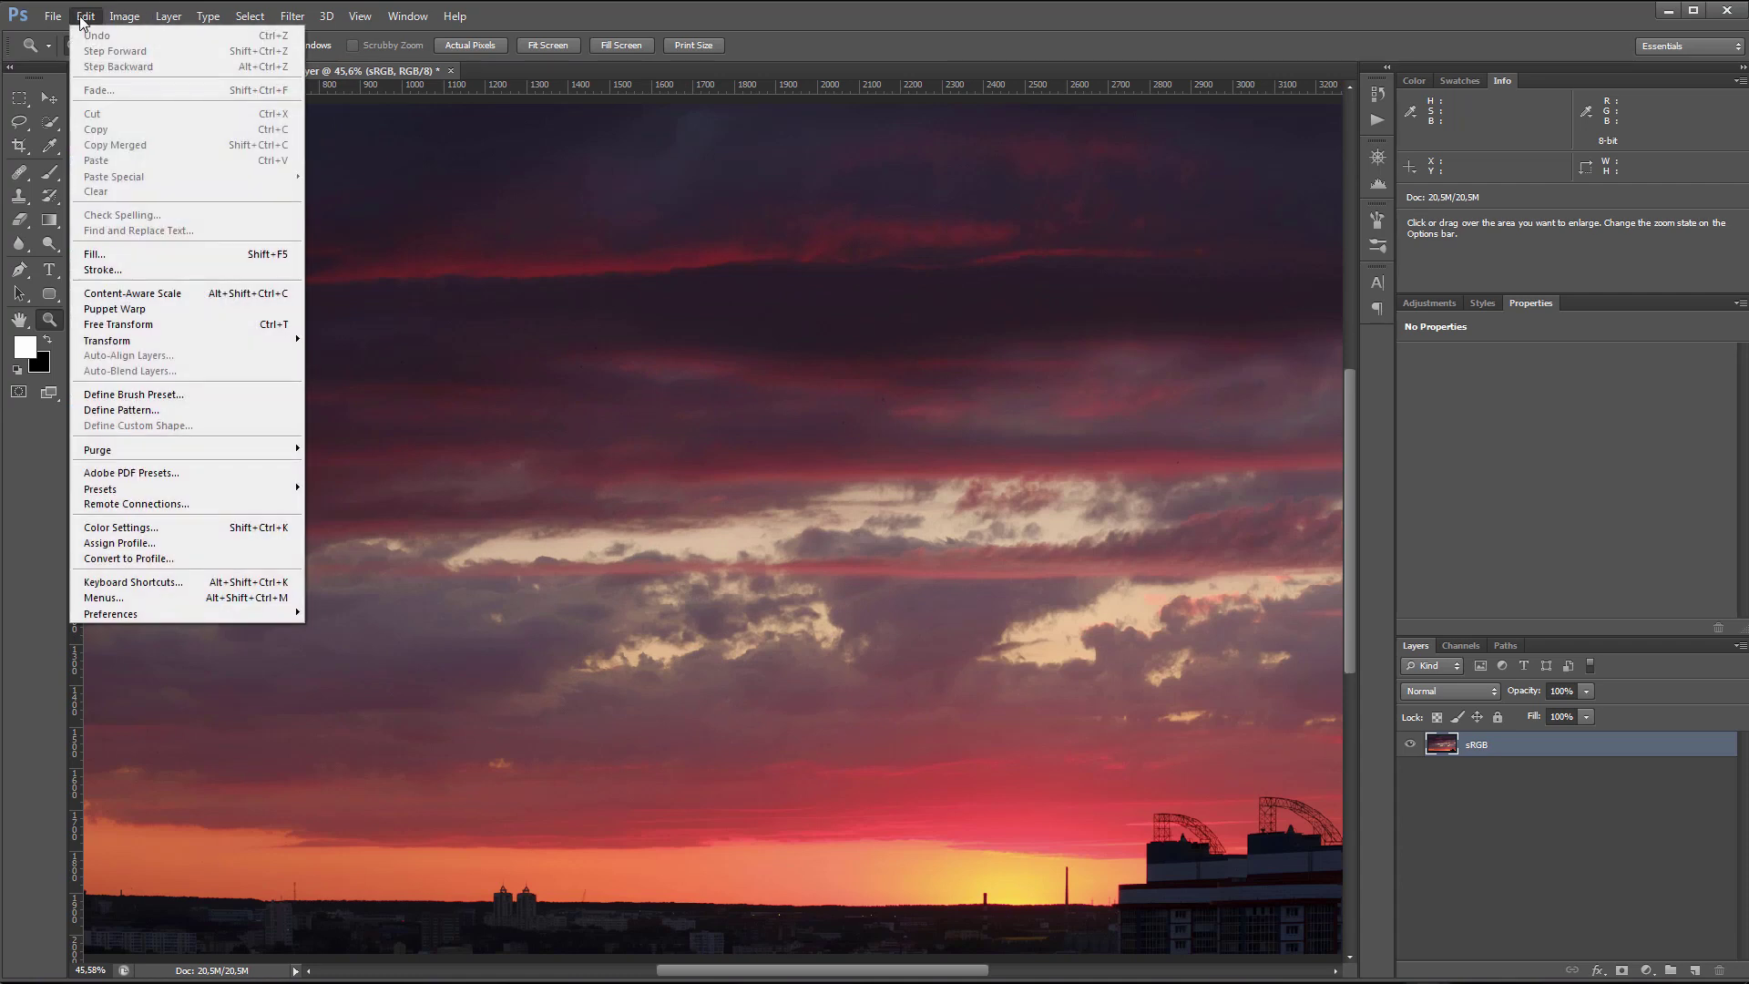
{"action": "left_click", "coordinate": [137, 558]}
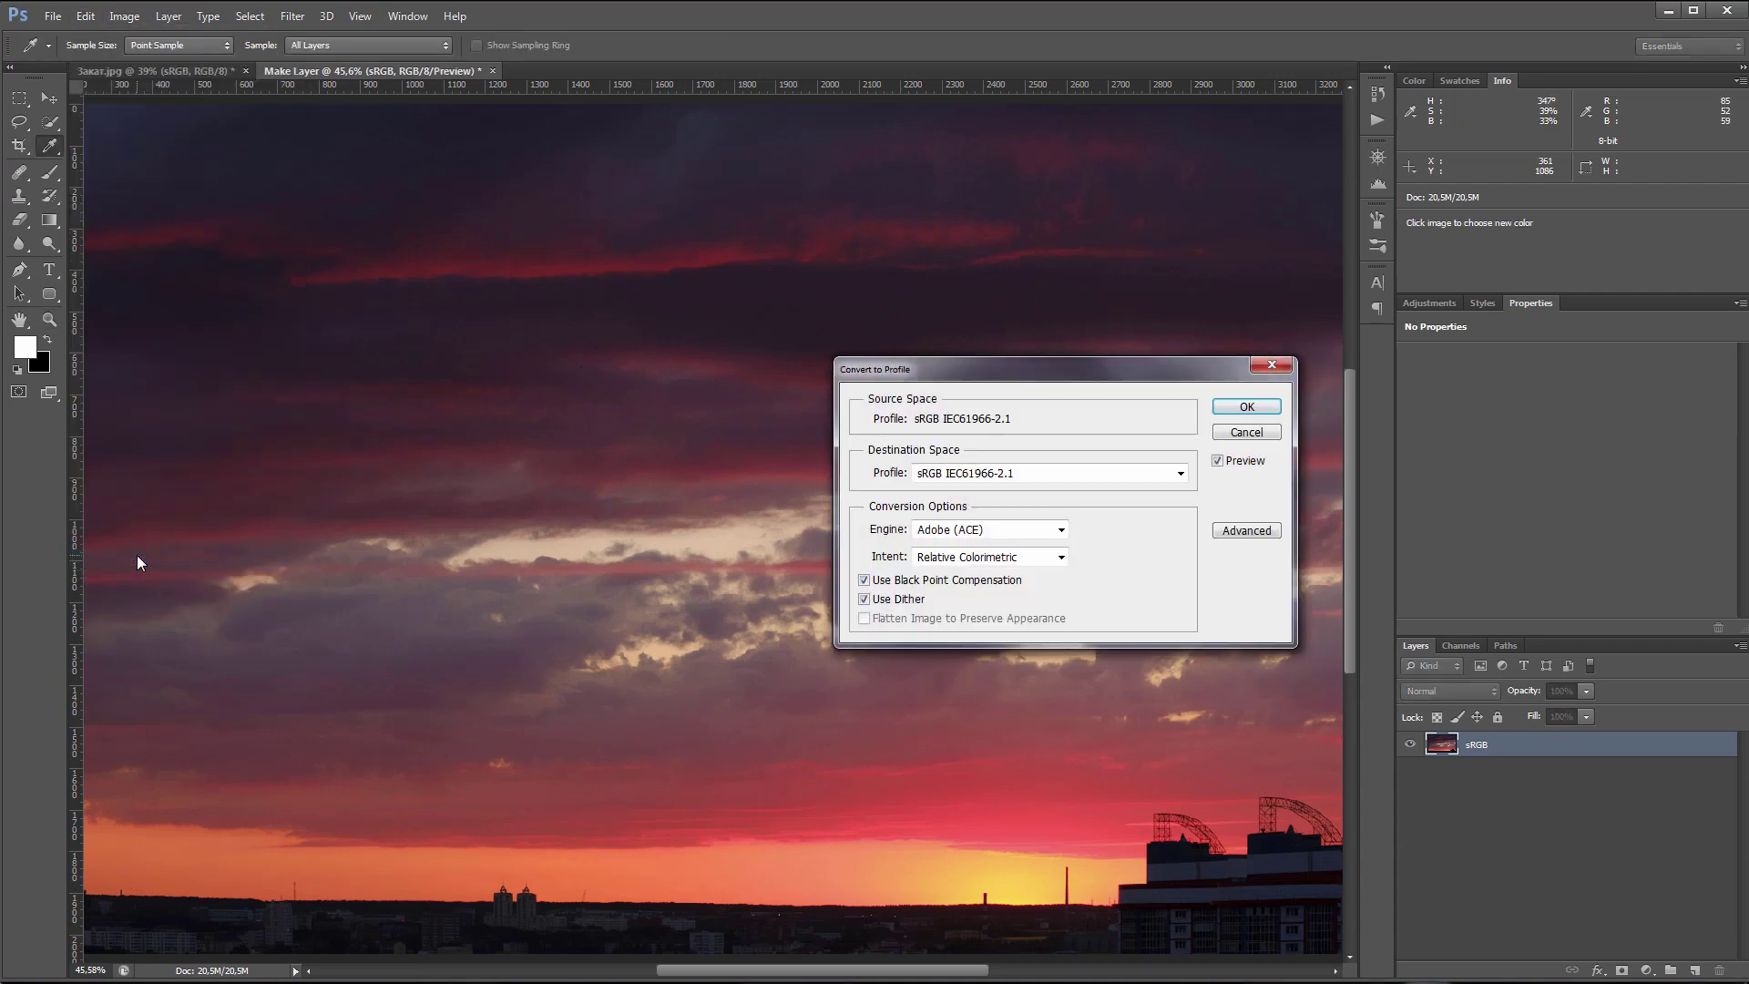
{"action": "left_click", "coordinate": [999, 475]}
{"action": "scroll", "coordinate": [1003, 583], "scroll_direction": "down", "scroll_amount": 3}
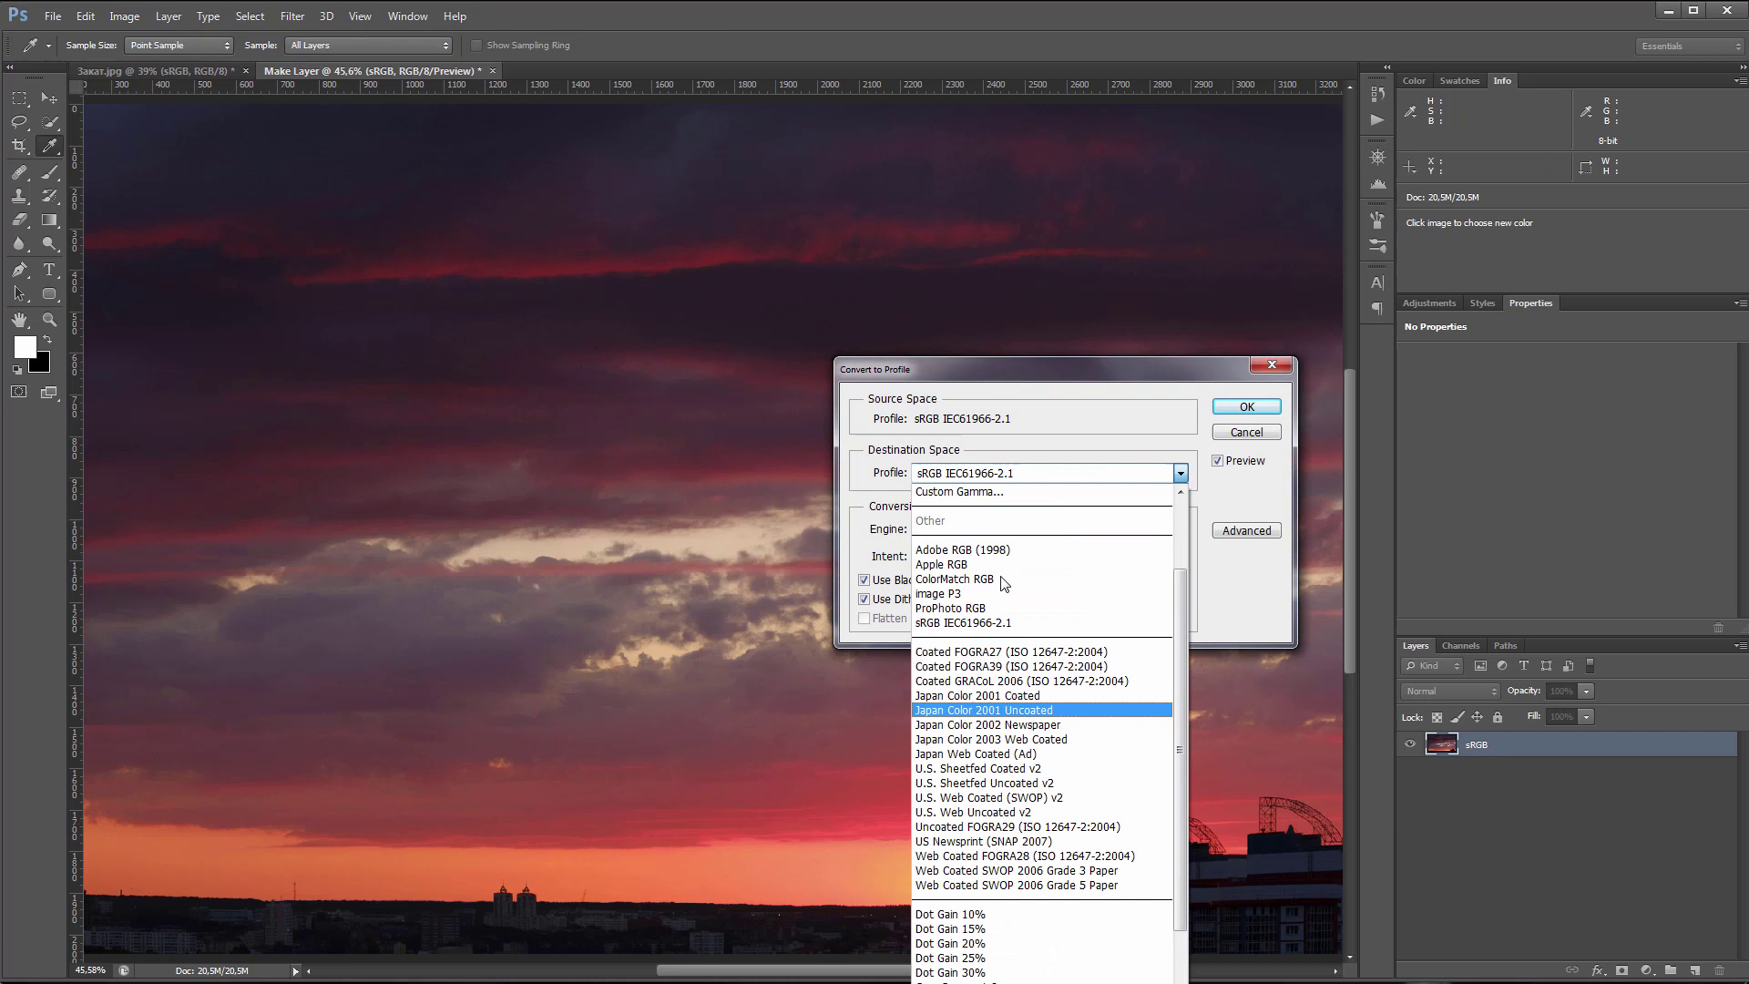
{"action": "scroll", "coordinate": [1002, 578], "scroll_direction": "up", "scroll_amount": 1}
{"action": "left_click", "coordinate": [956, 651]}
{"action": "left_click", "coordinate": [1246, 406]}
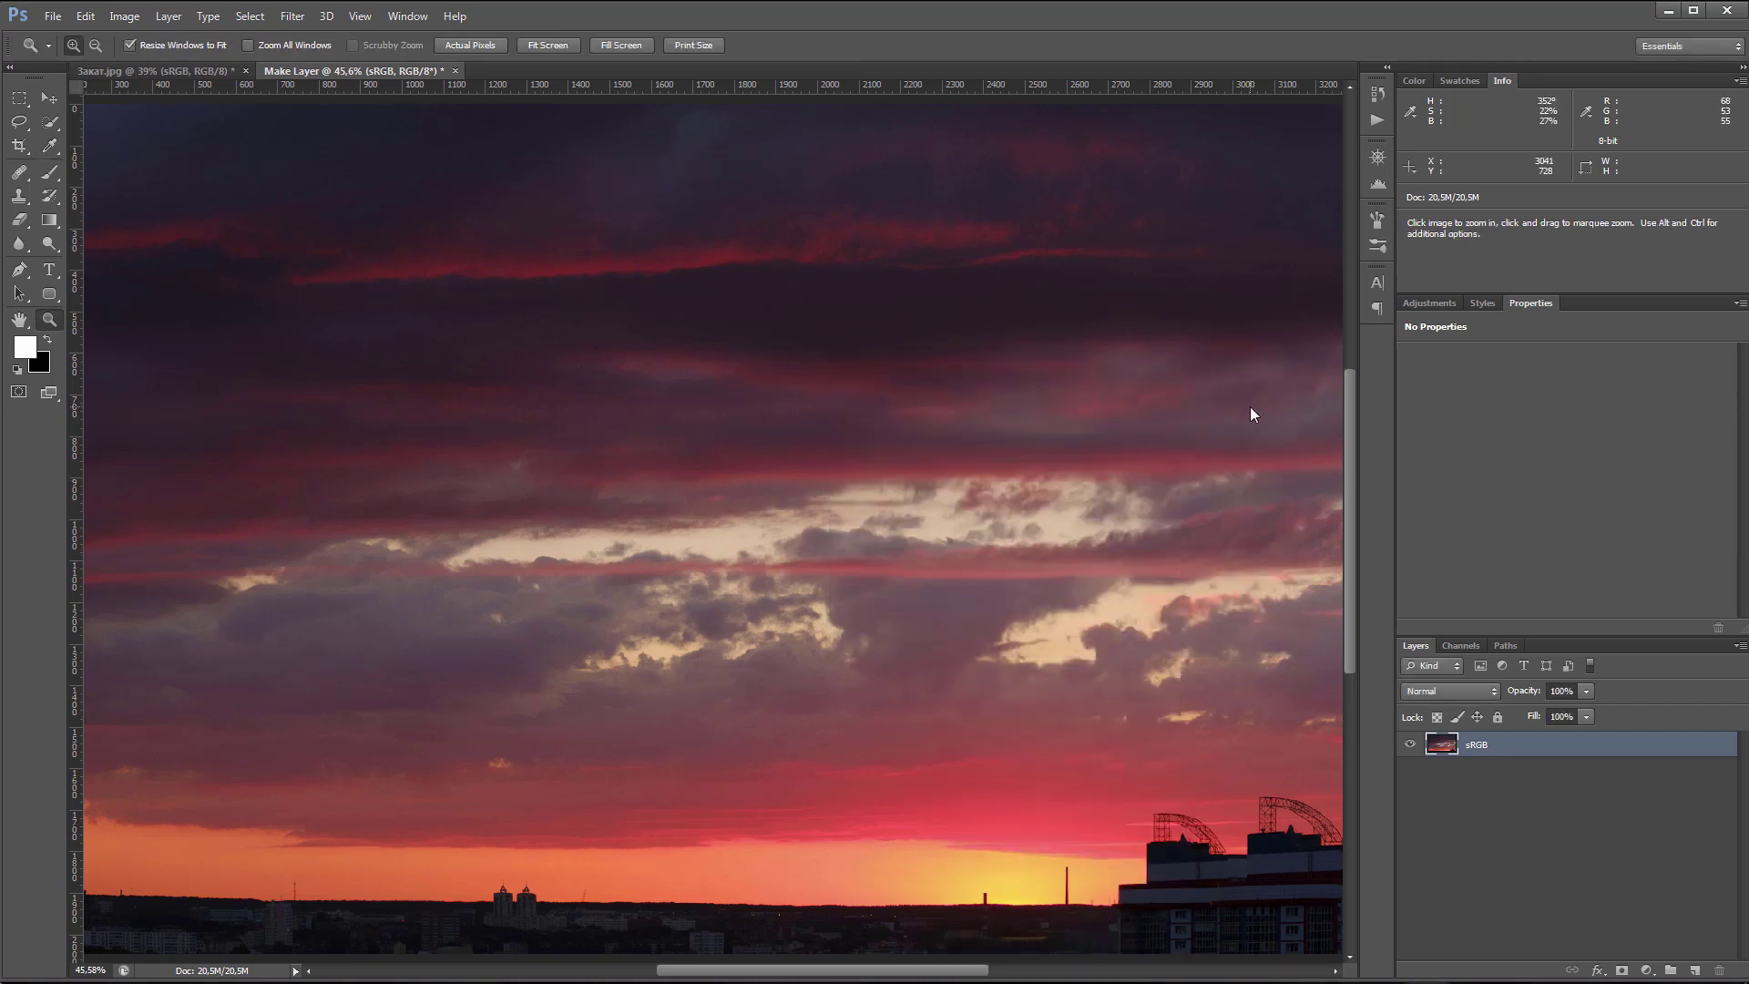
{"action": "double_click", "coordinate": [1475, 744]}
{"action": "type", "text": "ProPhoto"}
{"action": "key", "text": "Return"}
- Send the original sunset to 3D LUT Creator, apply Grading Edition's Toning - Style 1, and return the LUT
{"action": "left_click", "coordinate": [204, 71]}
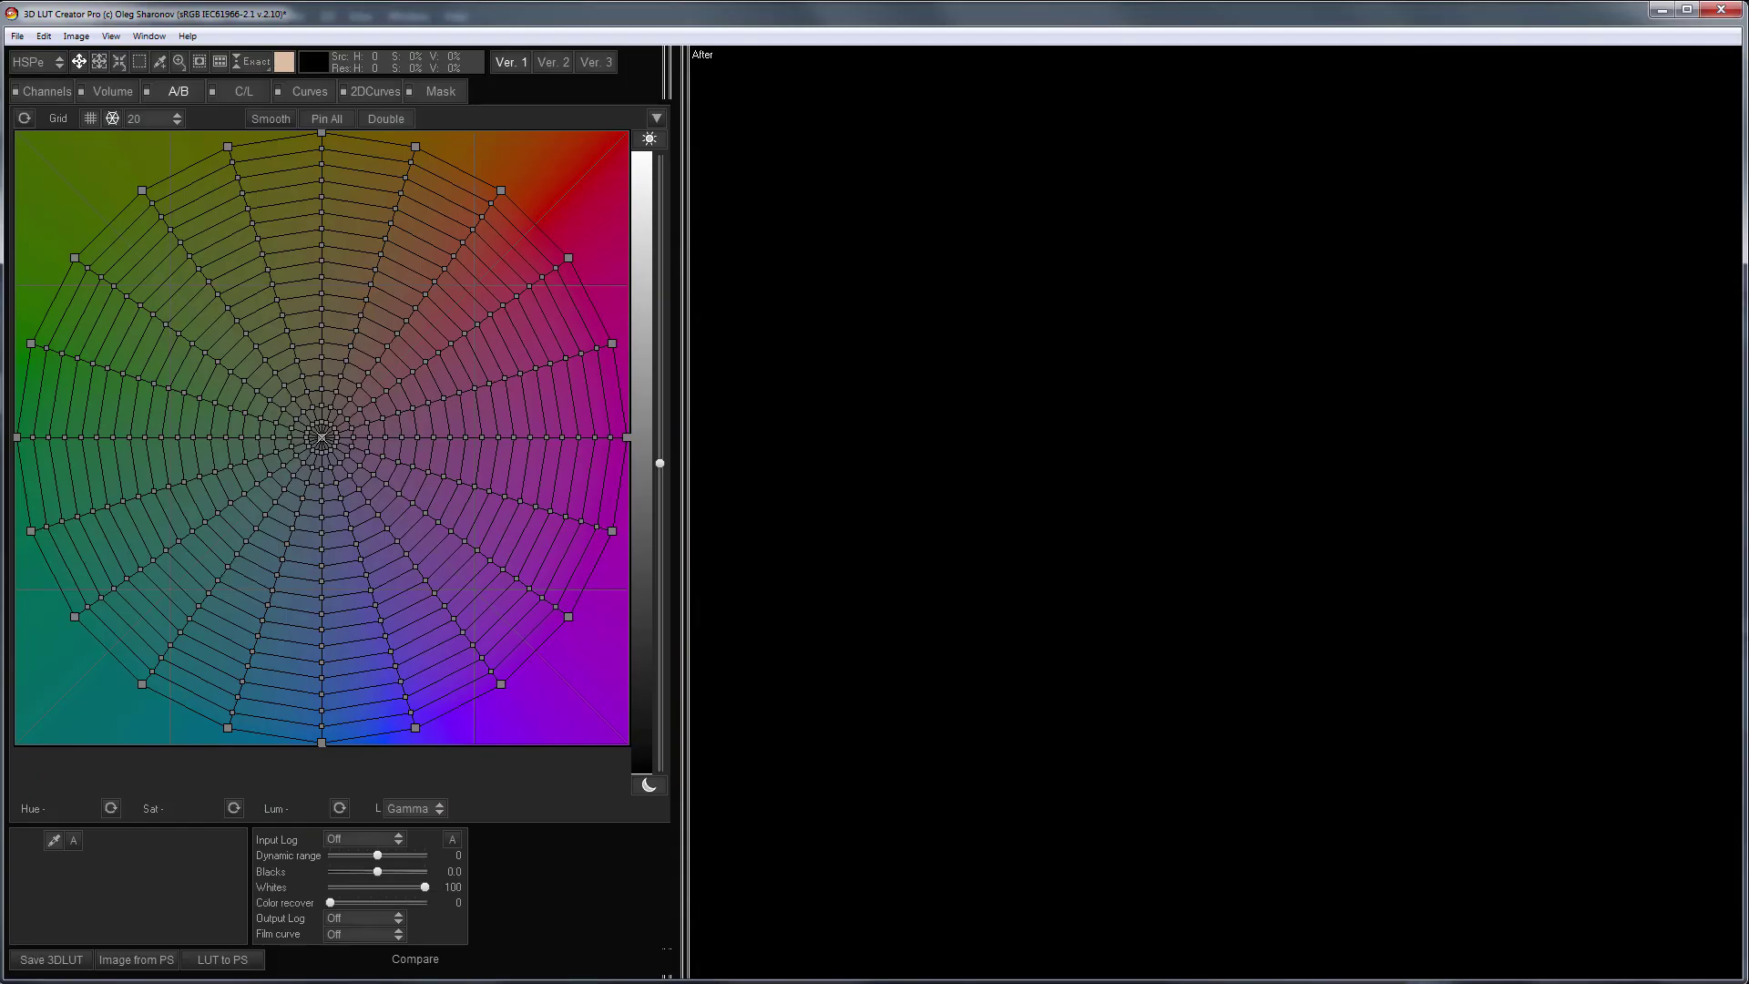
{"action": "left_click", "coordinate": [144, 963]}
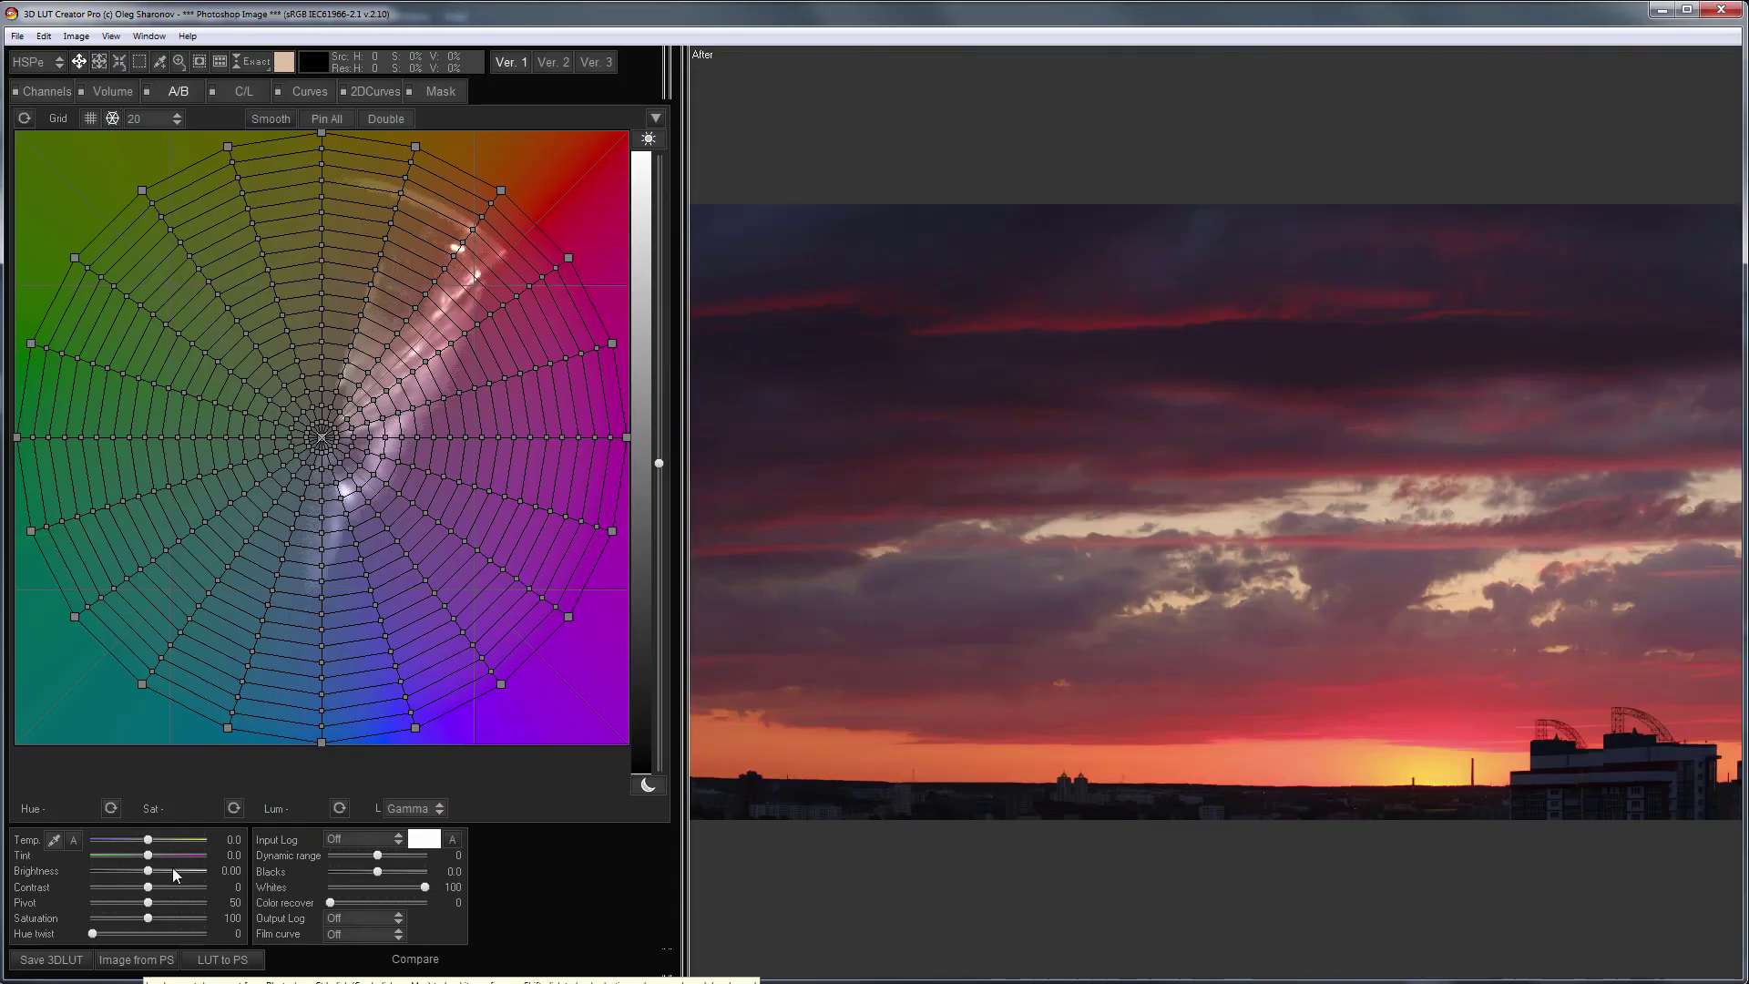
{"action": "left_click", "coordinate": [148, 37]}
{"action": "left_click", "coordinate": [173, 57]}
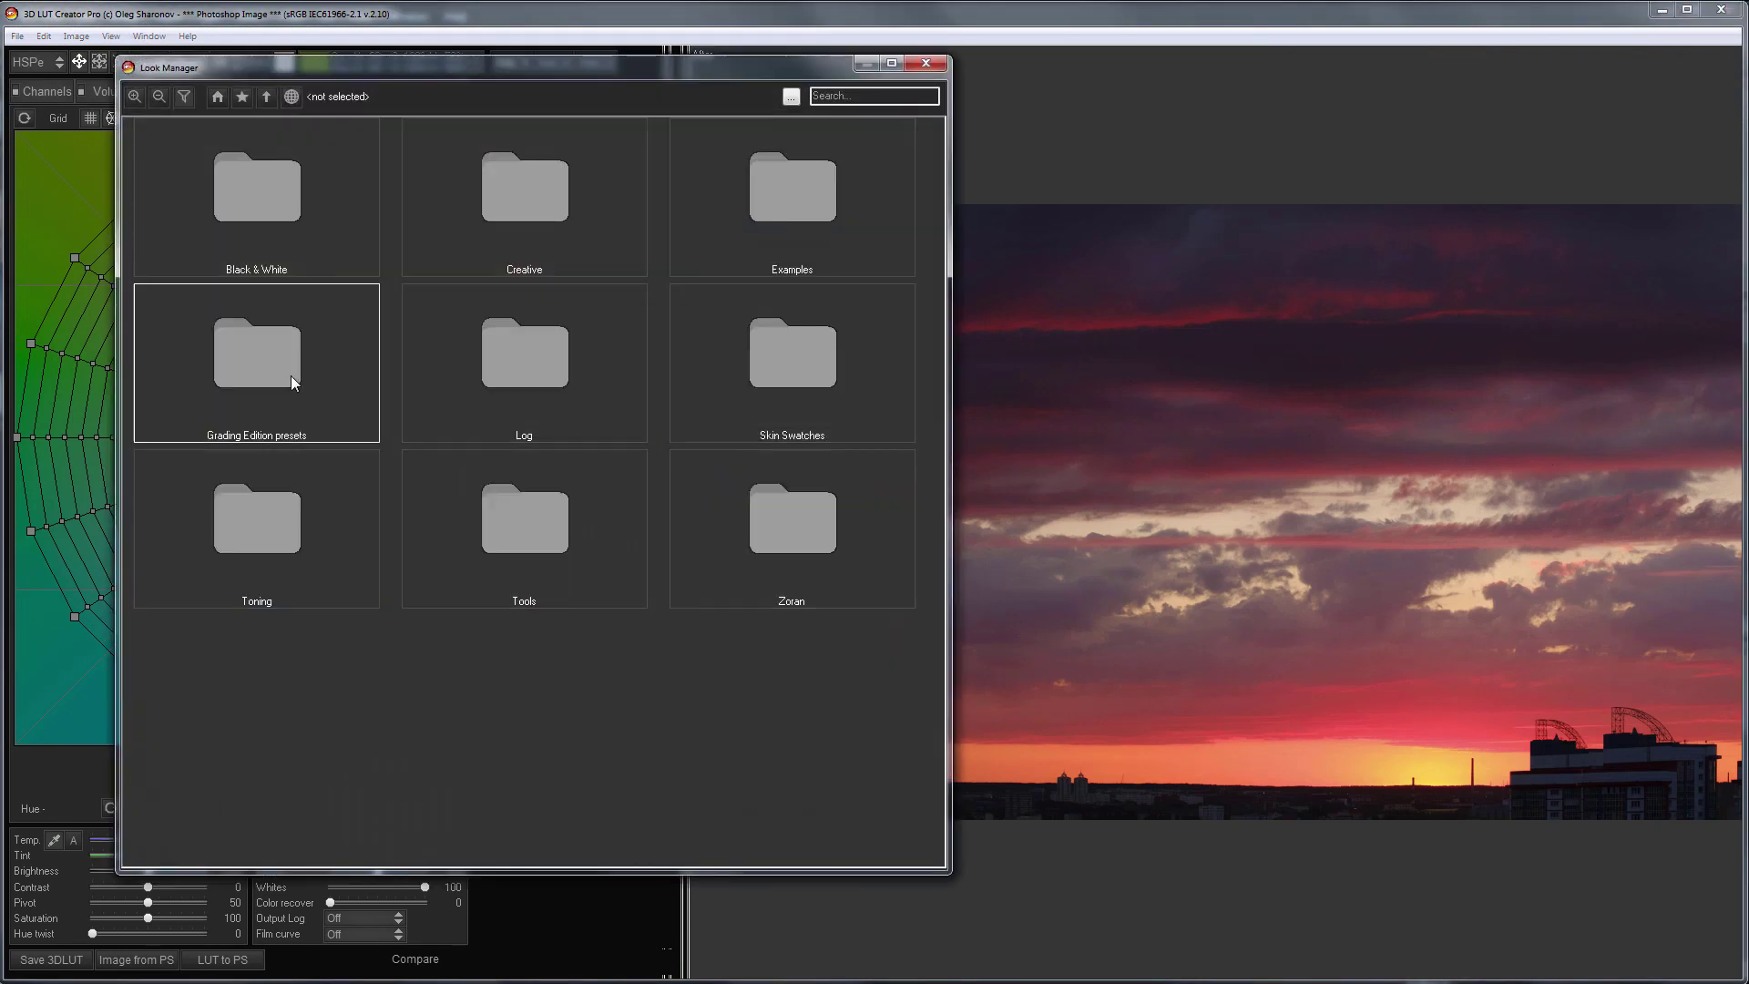
{"action": "double_click", "coordinate": [292, 376]}
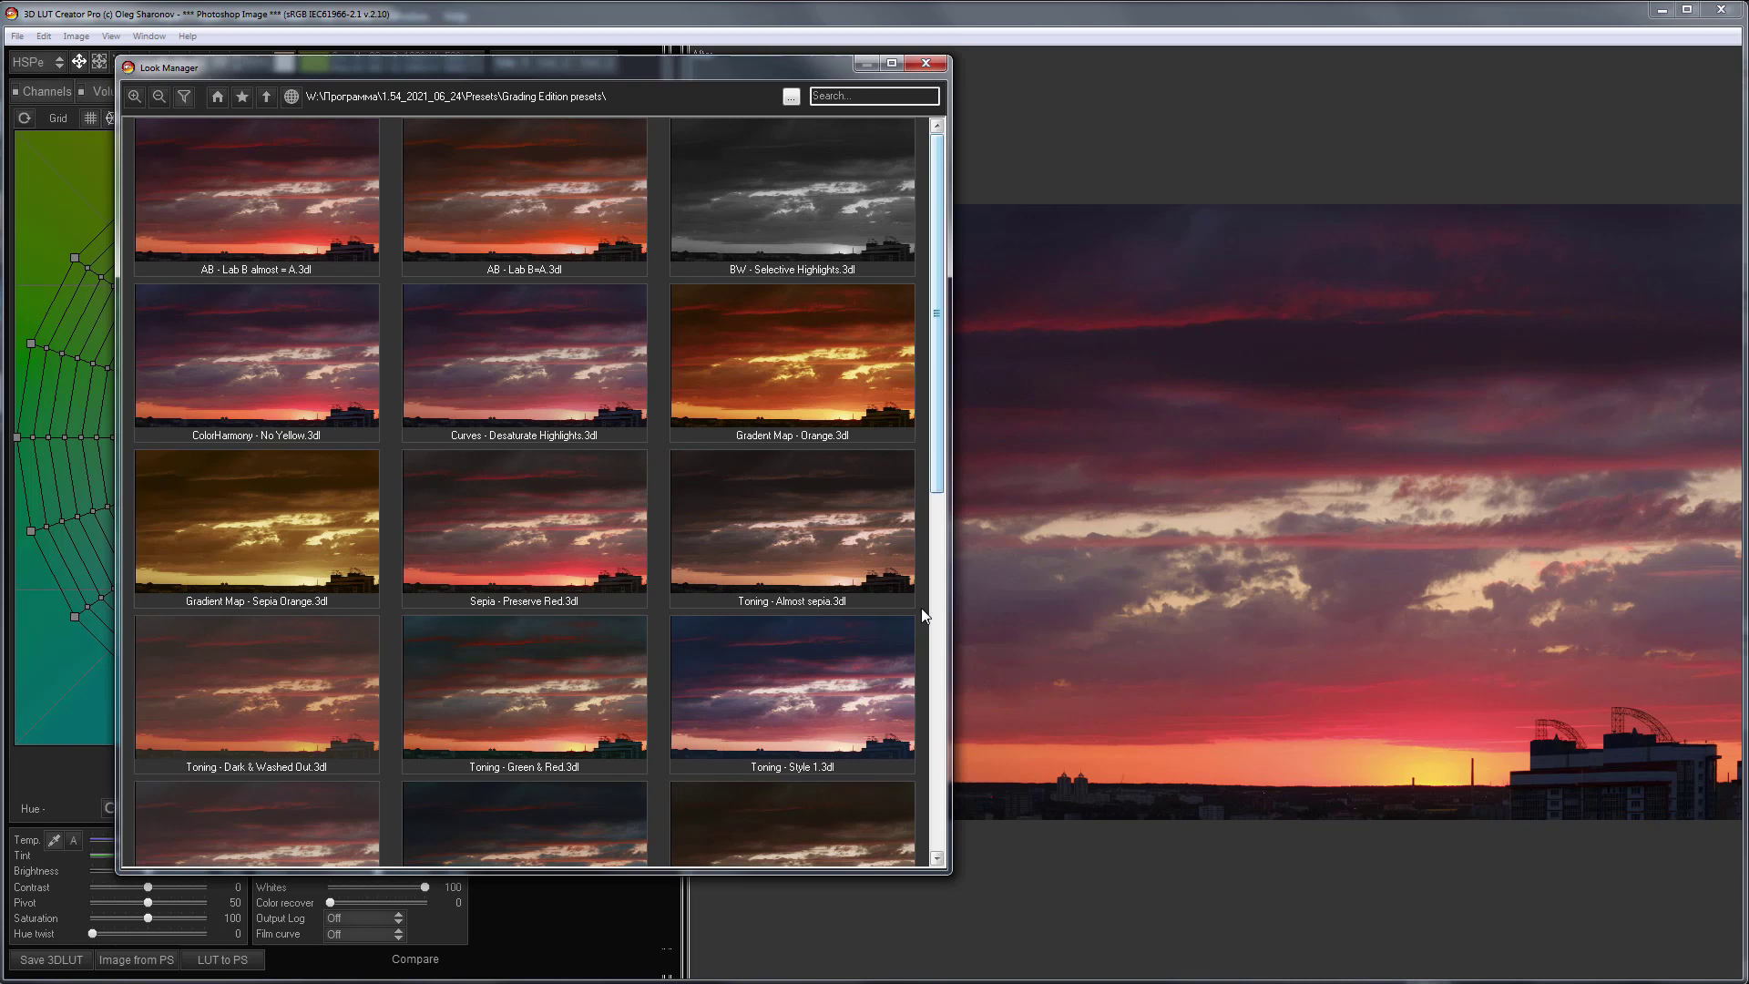
{"action": "left_click", "coordinate": [844, 675]}
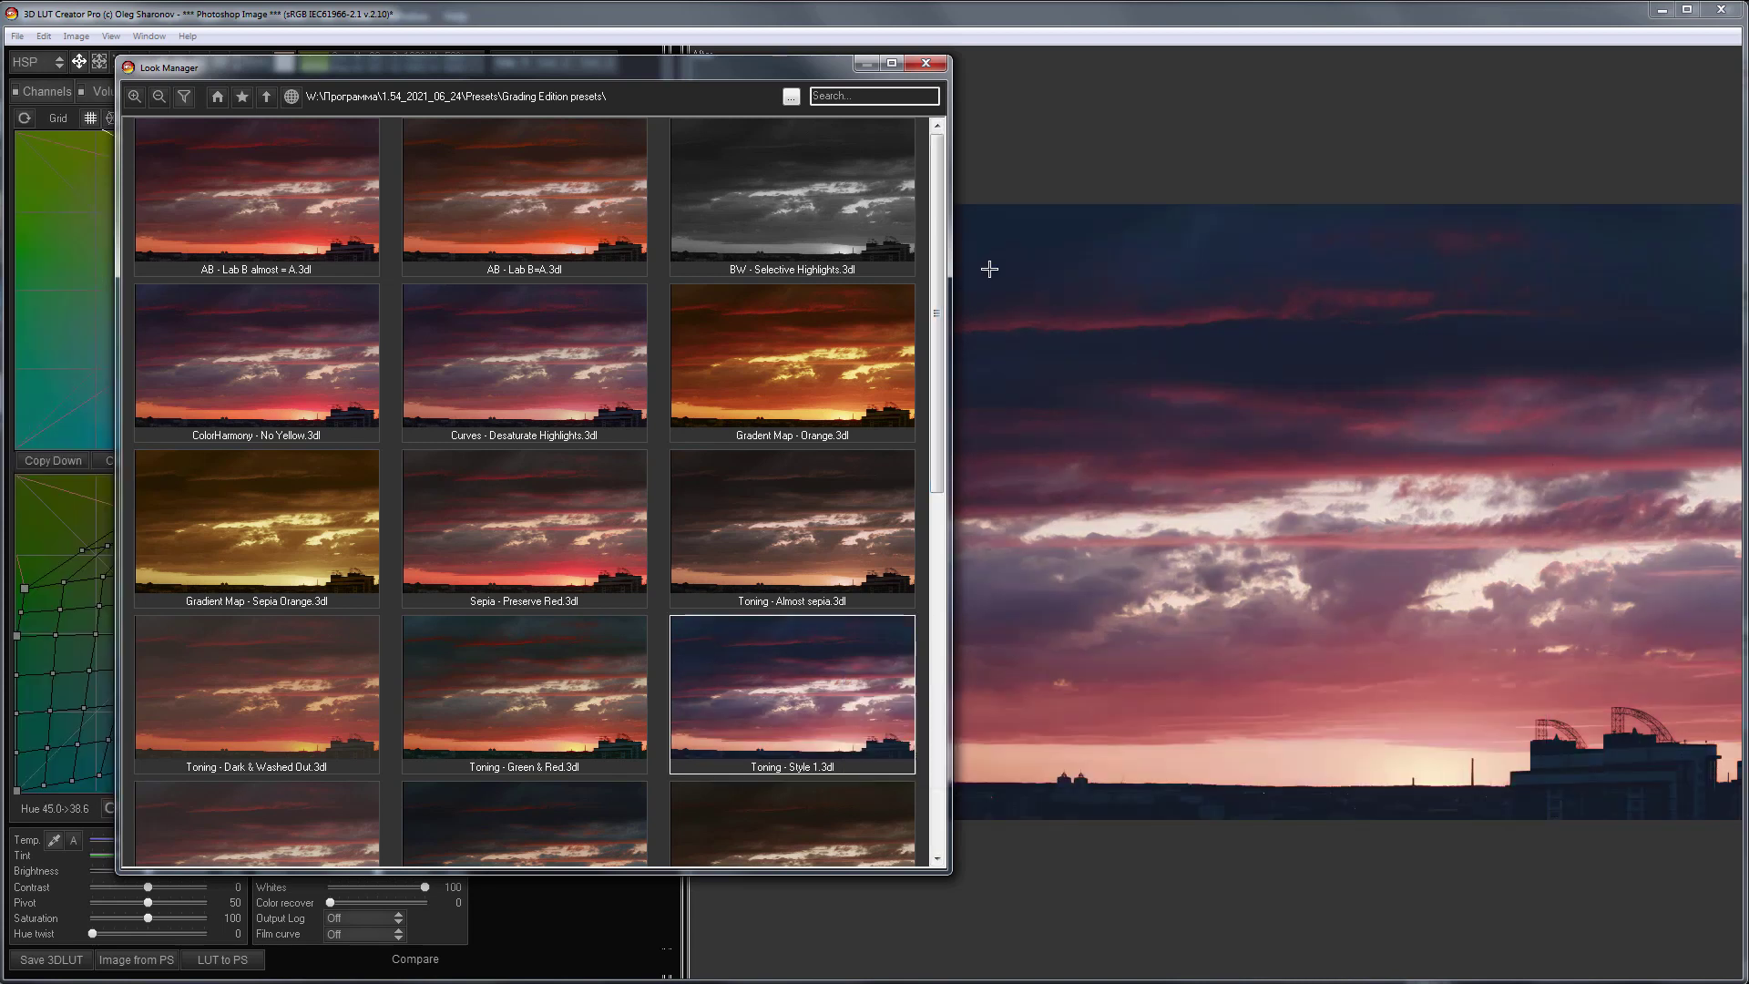
{"action": "left_click", "coordinate": [935, 69]}
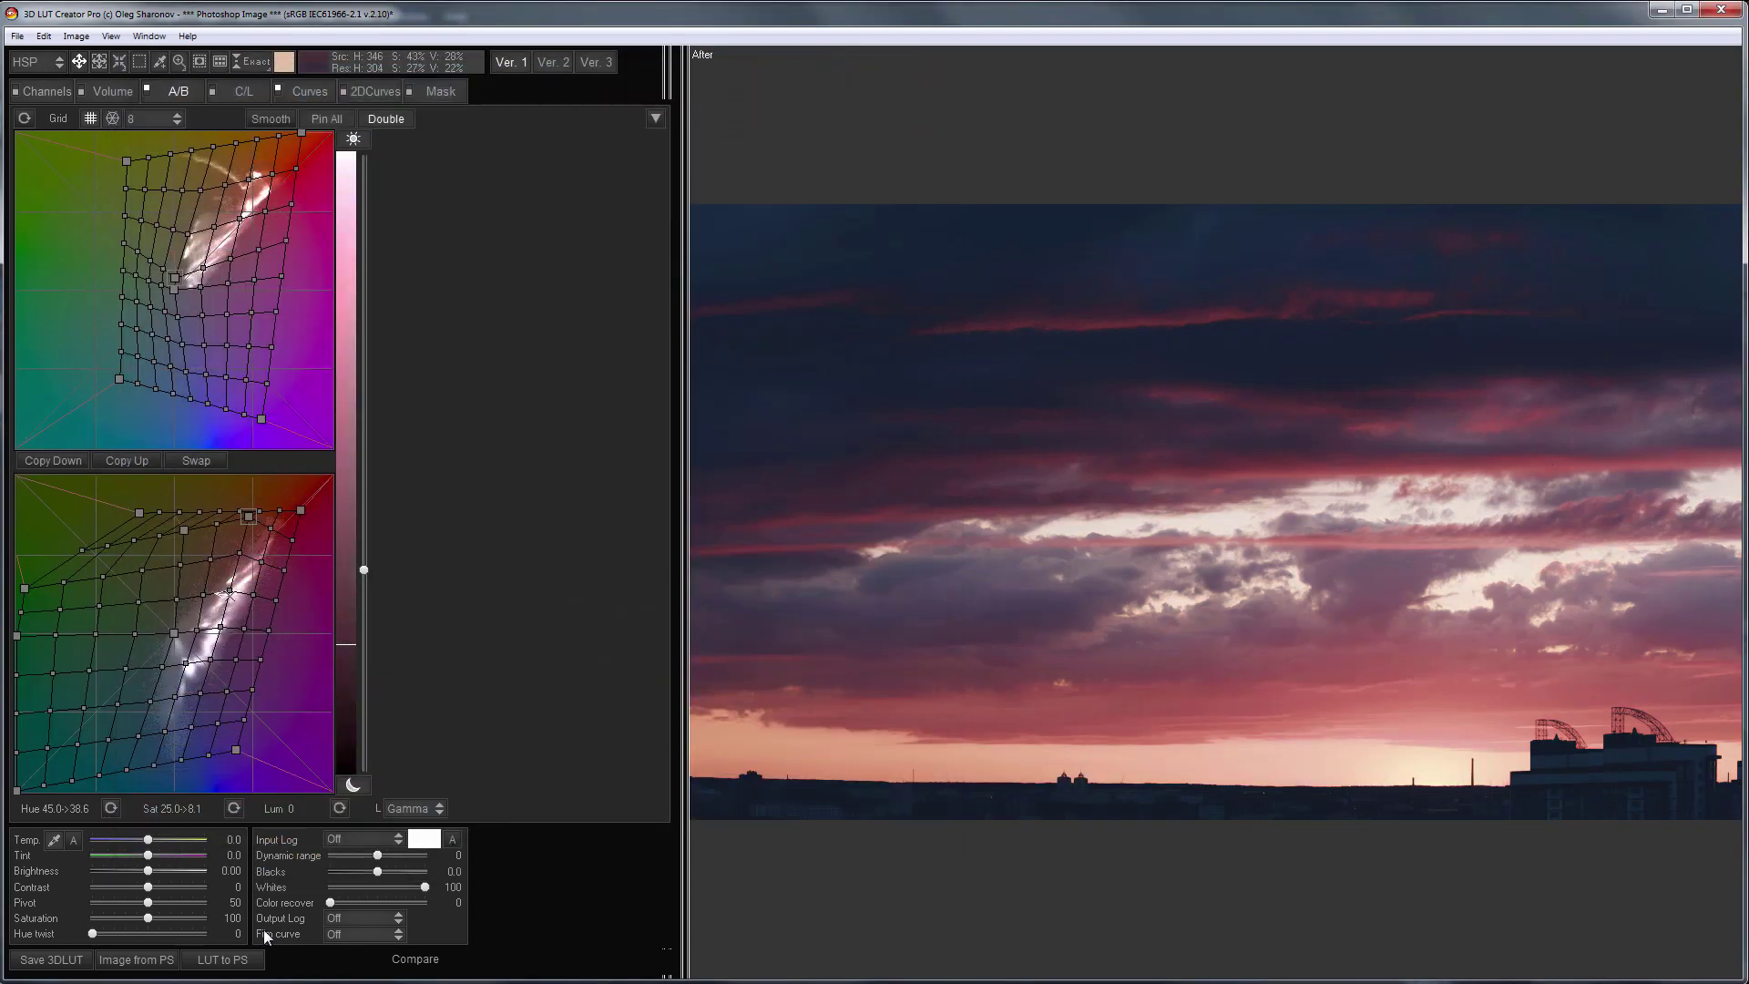
{"action": "left_click", "coordinate": [239, 960]}
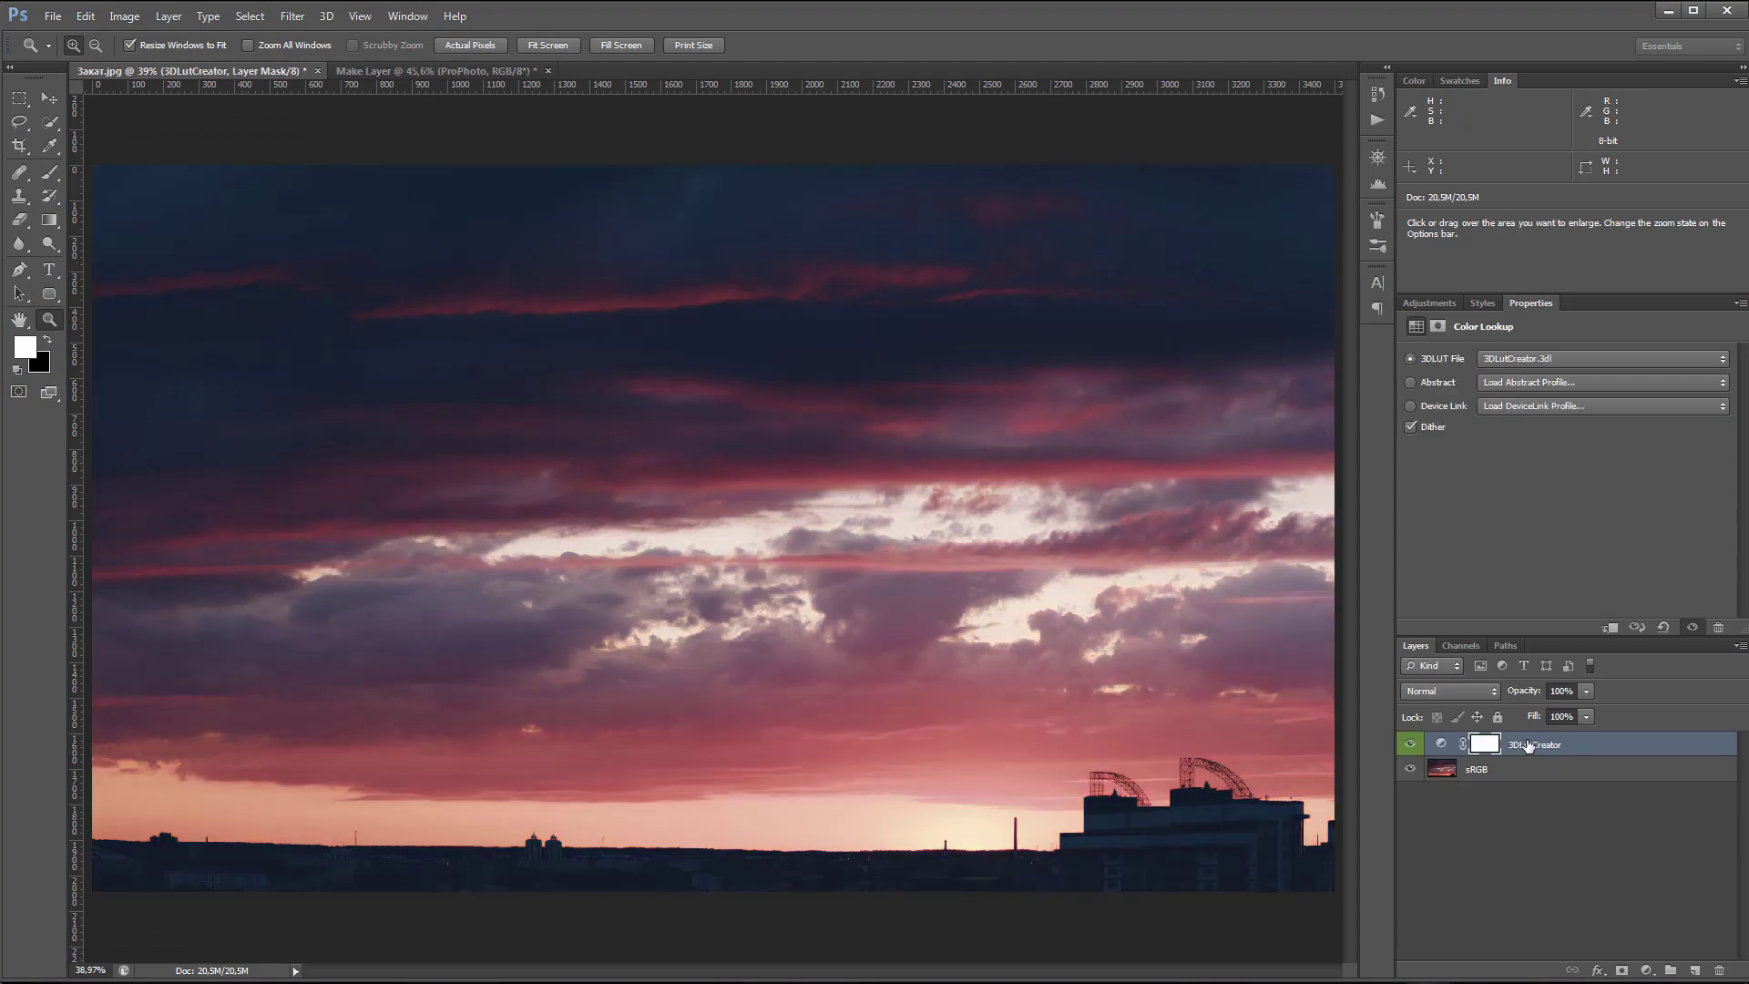
- Rename the original's 3DLutCreator lookup layer to LUT sRGB
{"action": "double_click", "coordinate": [1529, 745]}
{"action": "type", "text": "LUT sRGB"}
{"action": "key", "text": "Return"}
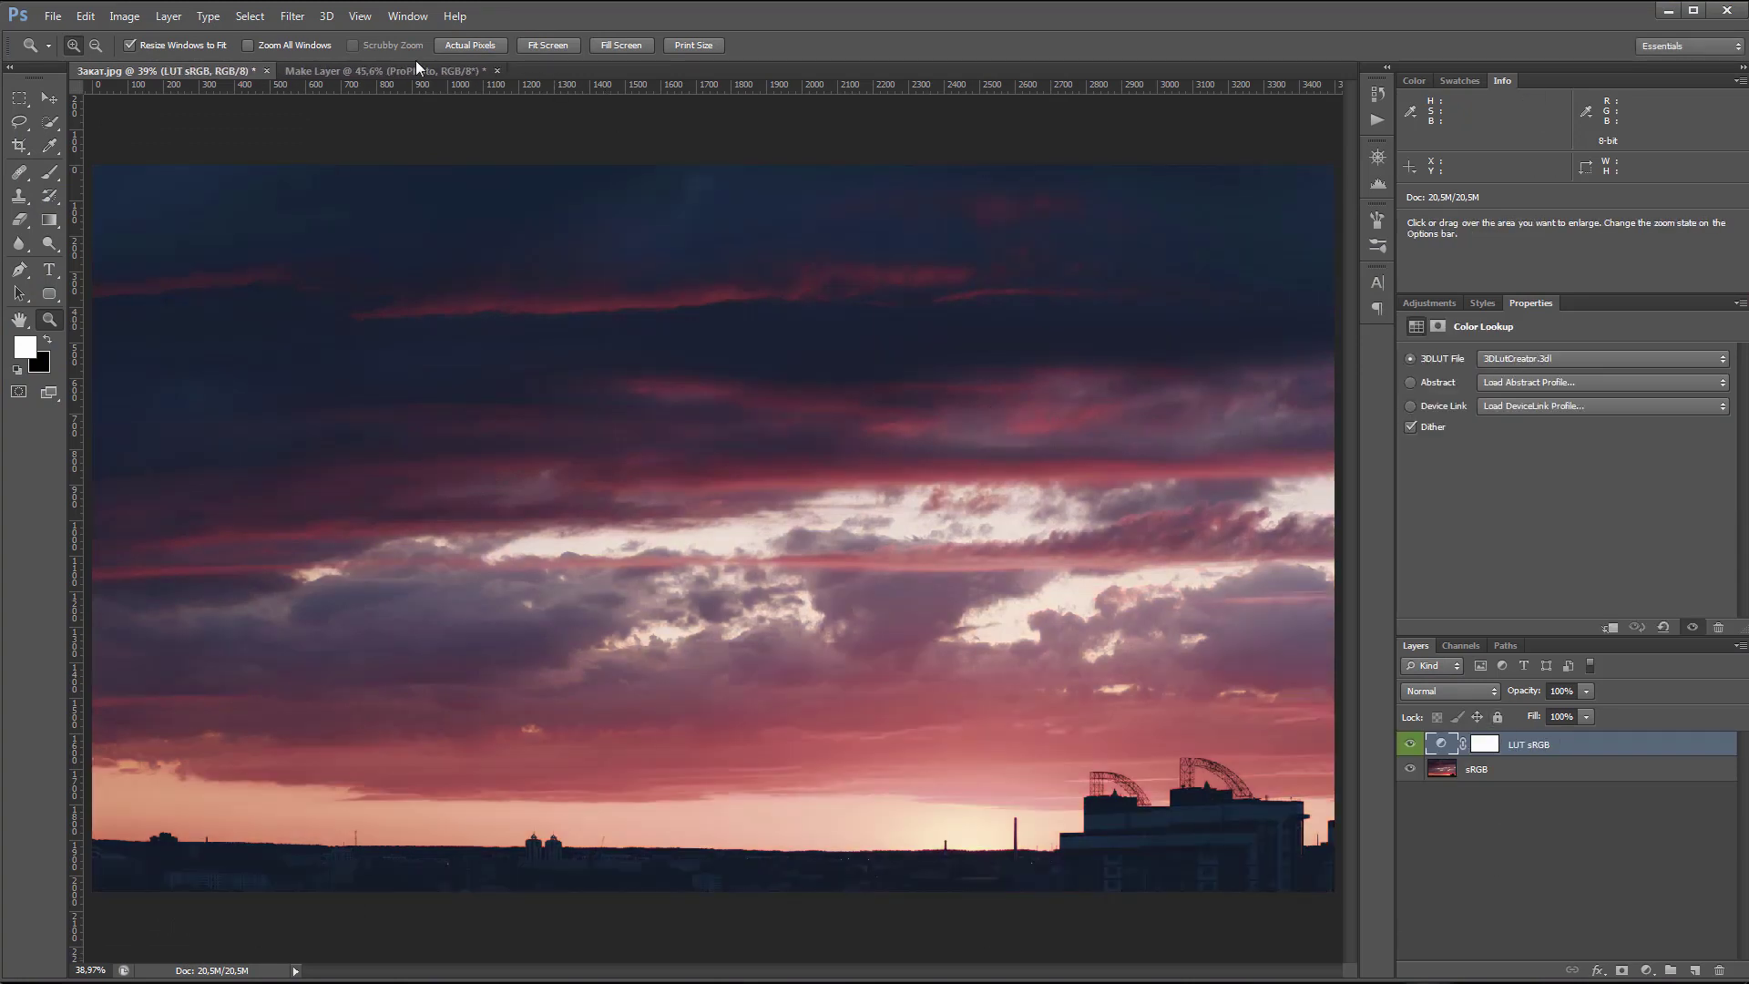
- Apply the same LUT to the ProPhoto copy, compare it with the original, and name that layer LUT sRGB
{"action": "left_click", "coordinate": [395, 69]}
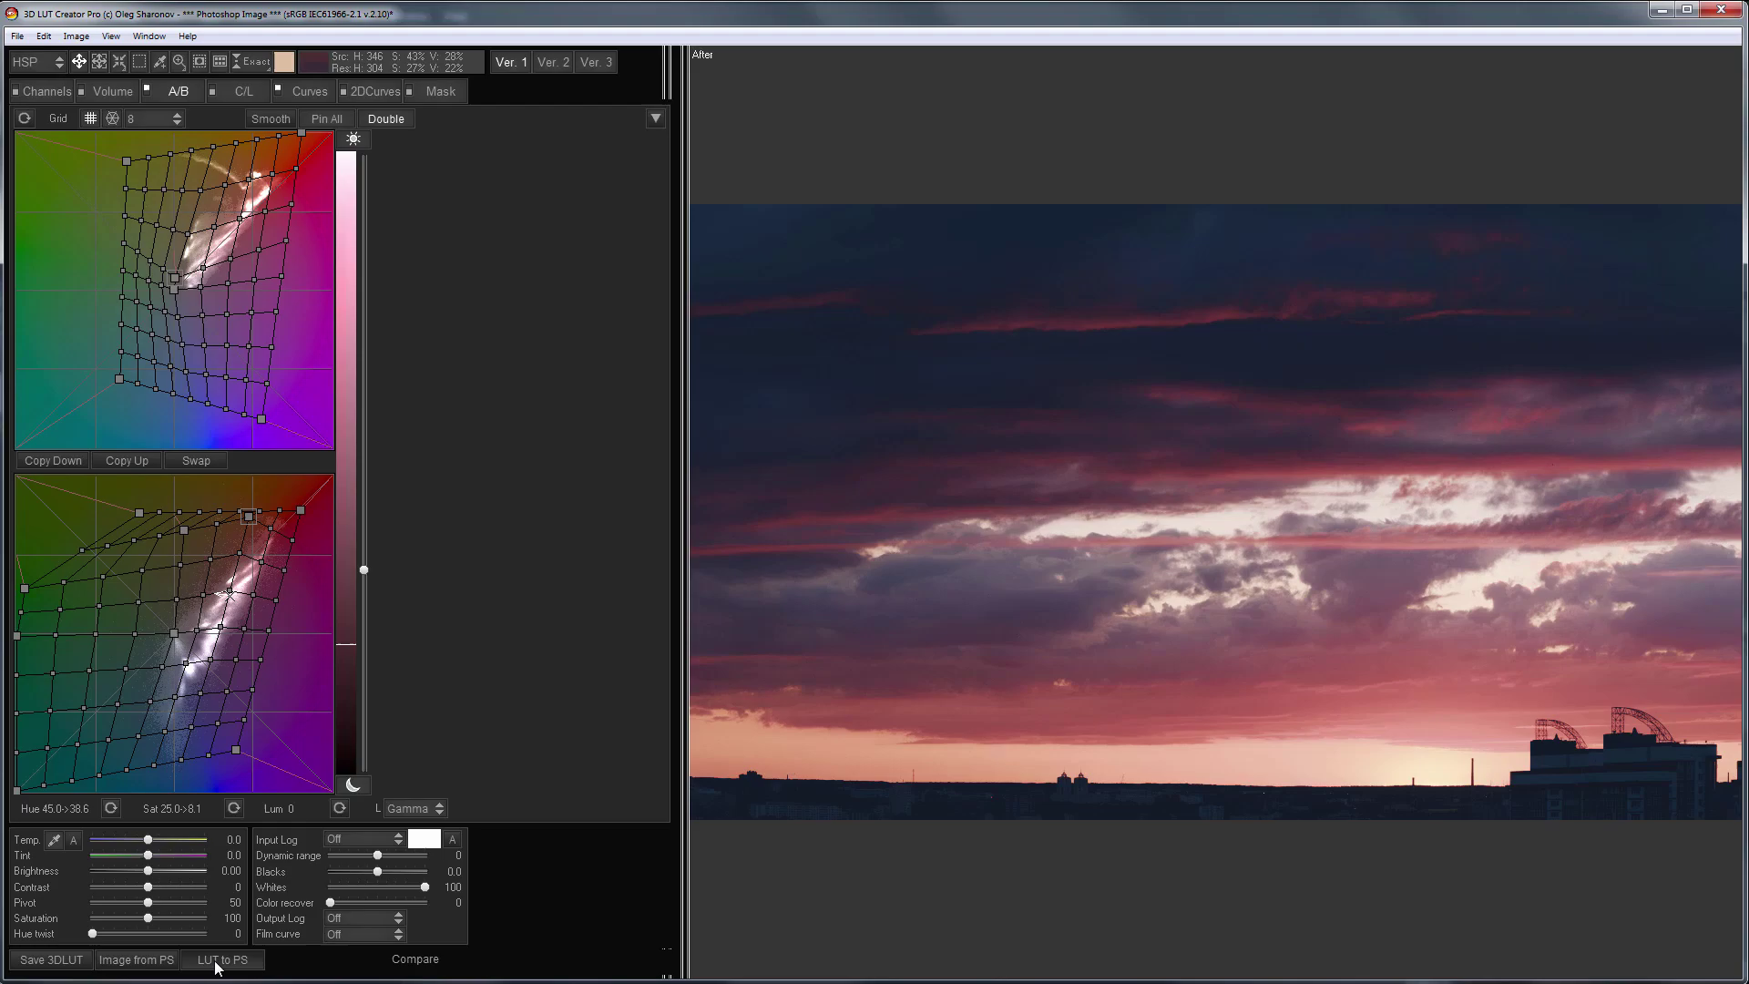
{"action": "left_click", "coordinate": [222, 959]}
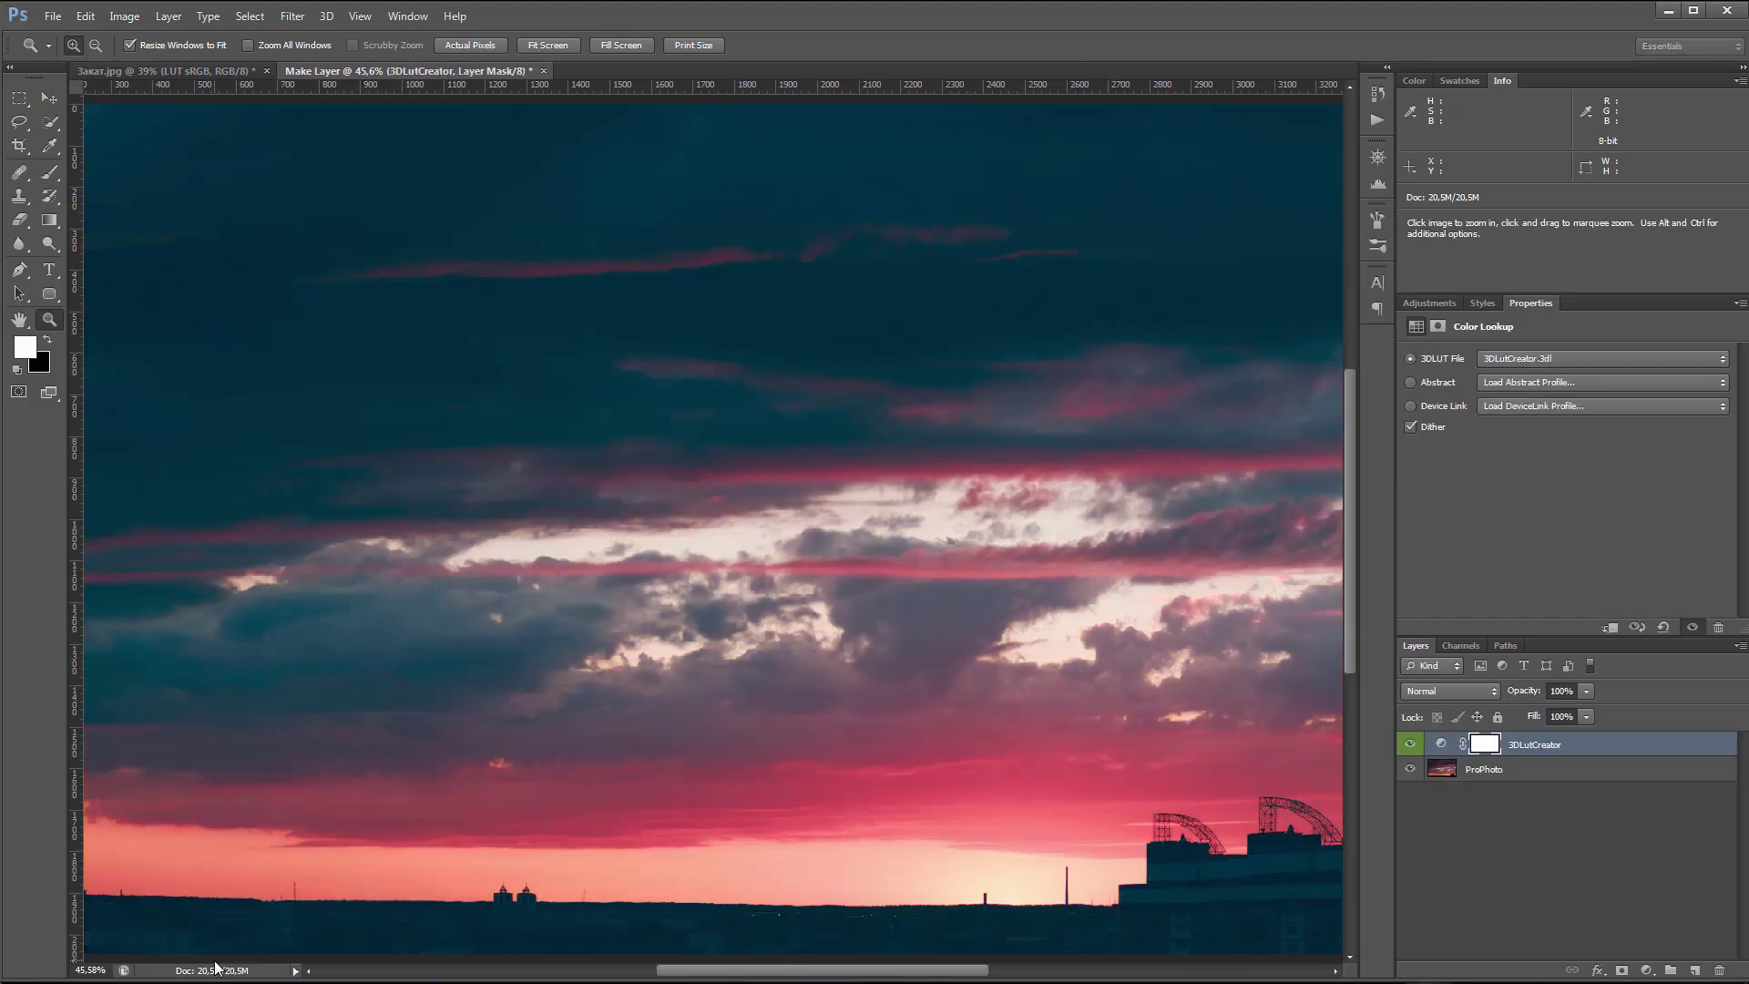
{"action": "left_click", "coordinate": [182, 70]}
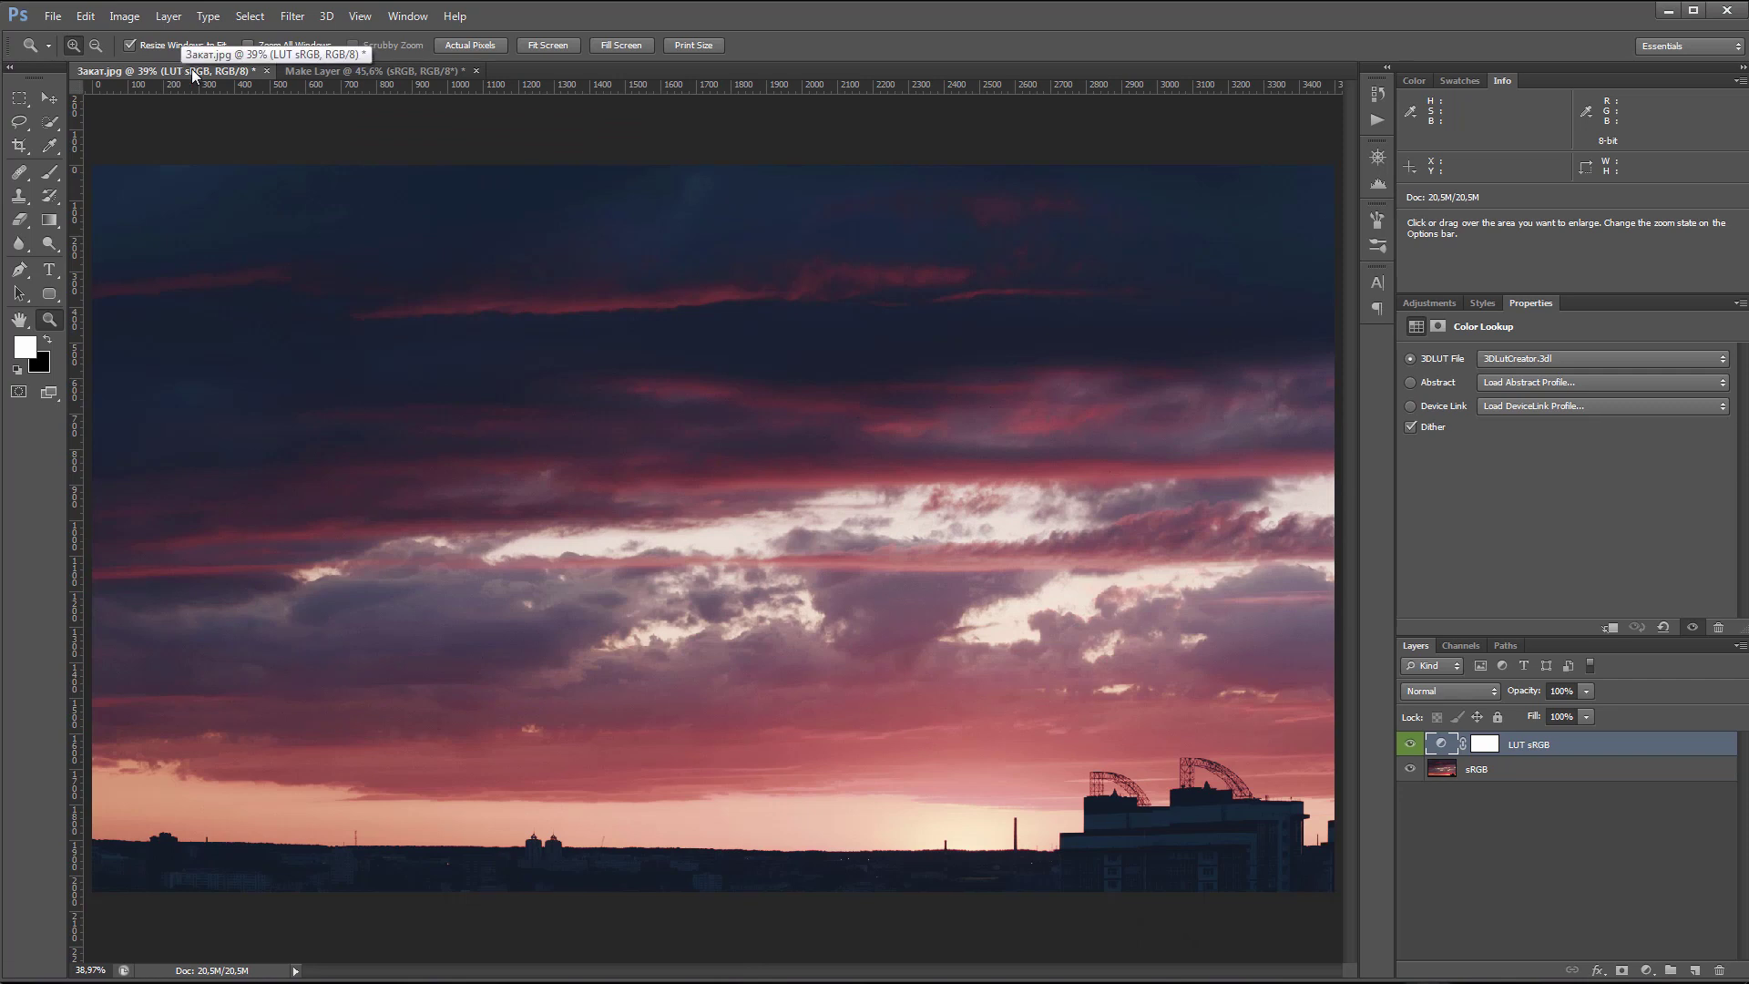
{"action": "left_click", "coordinate": [359, 71]}
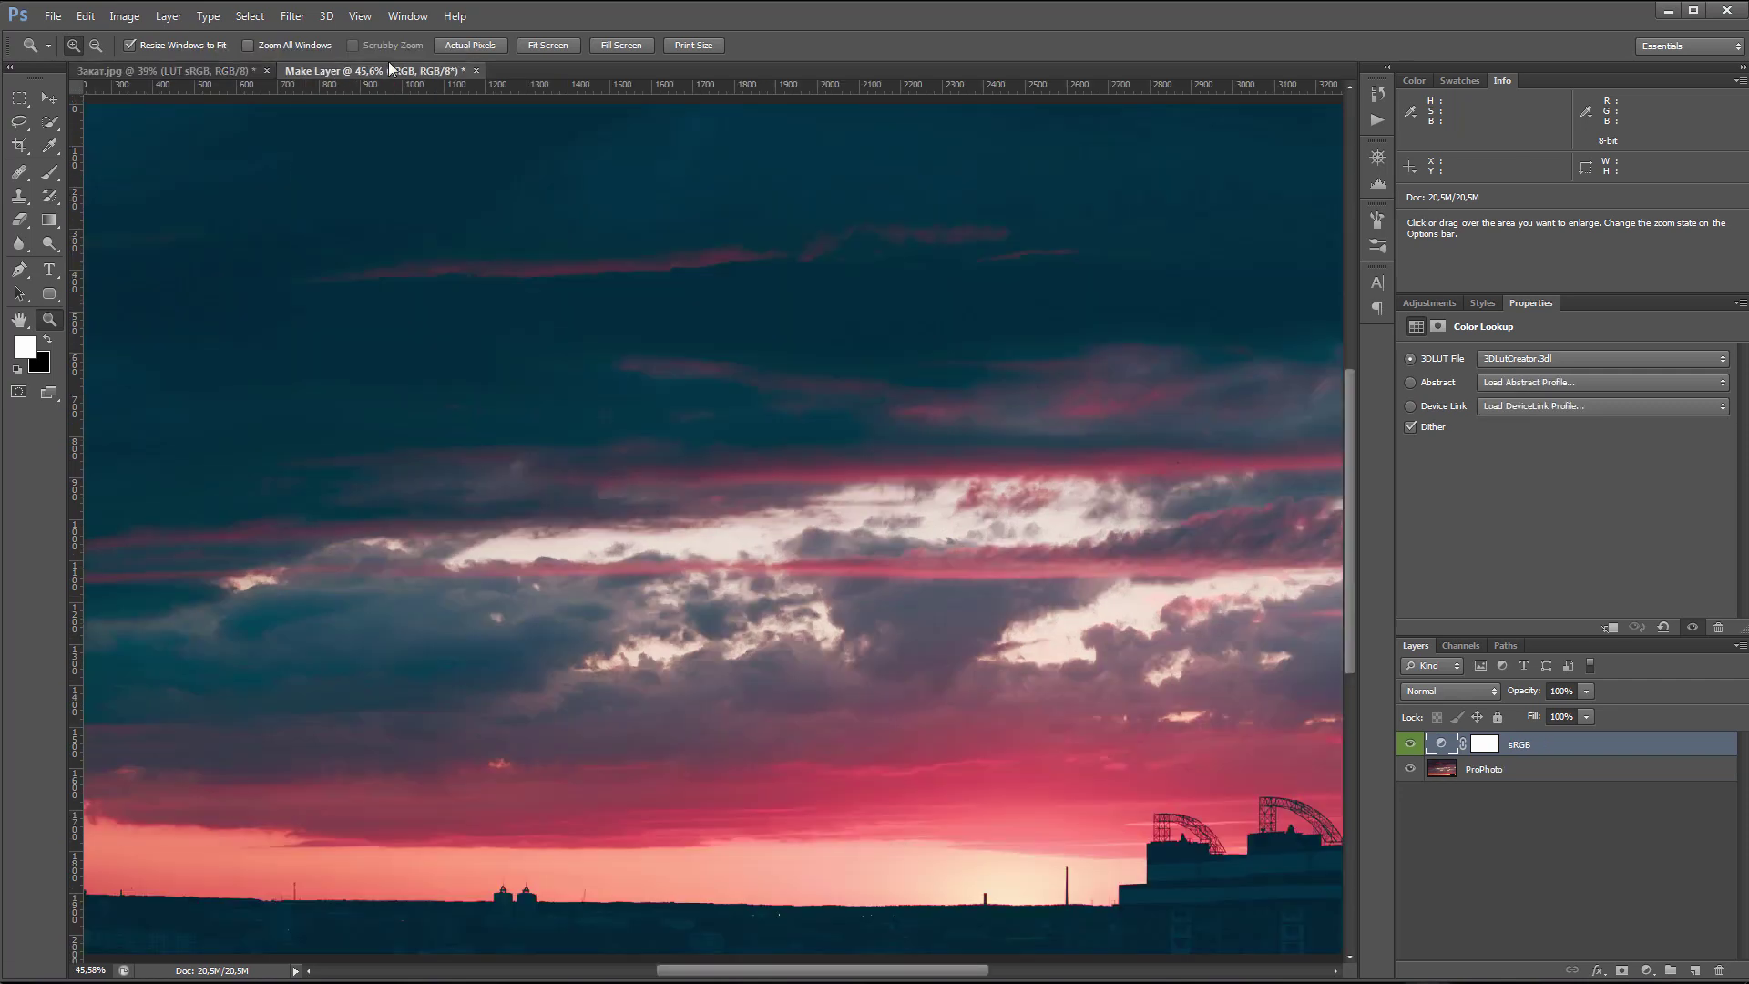
{"action": "left_click", "coordinate": [548, 46]}
{"action": "double_click", "coordinate": [1520, 744]}
{"action": "type", "text": "LUT sRGB"}
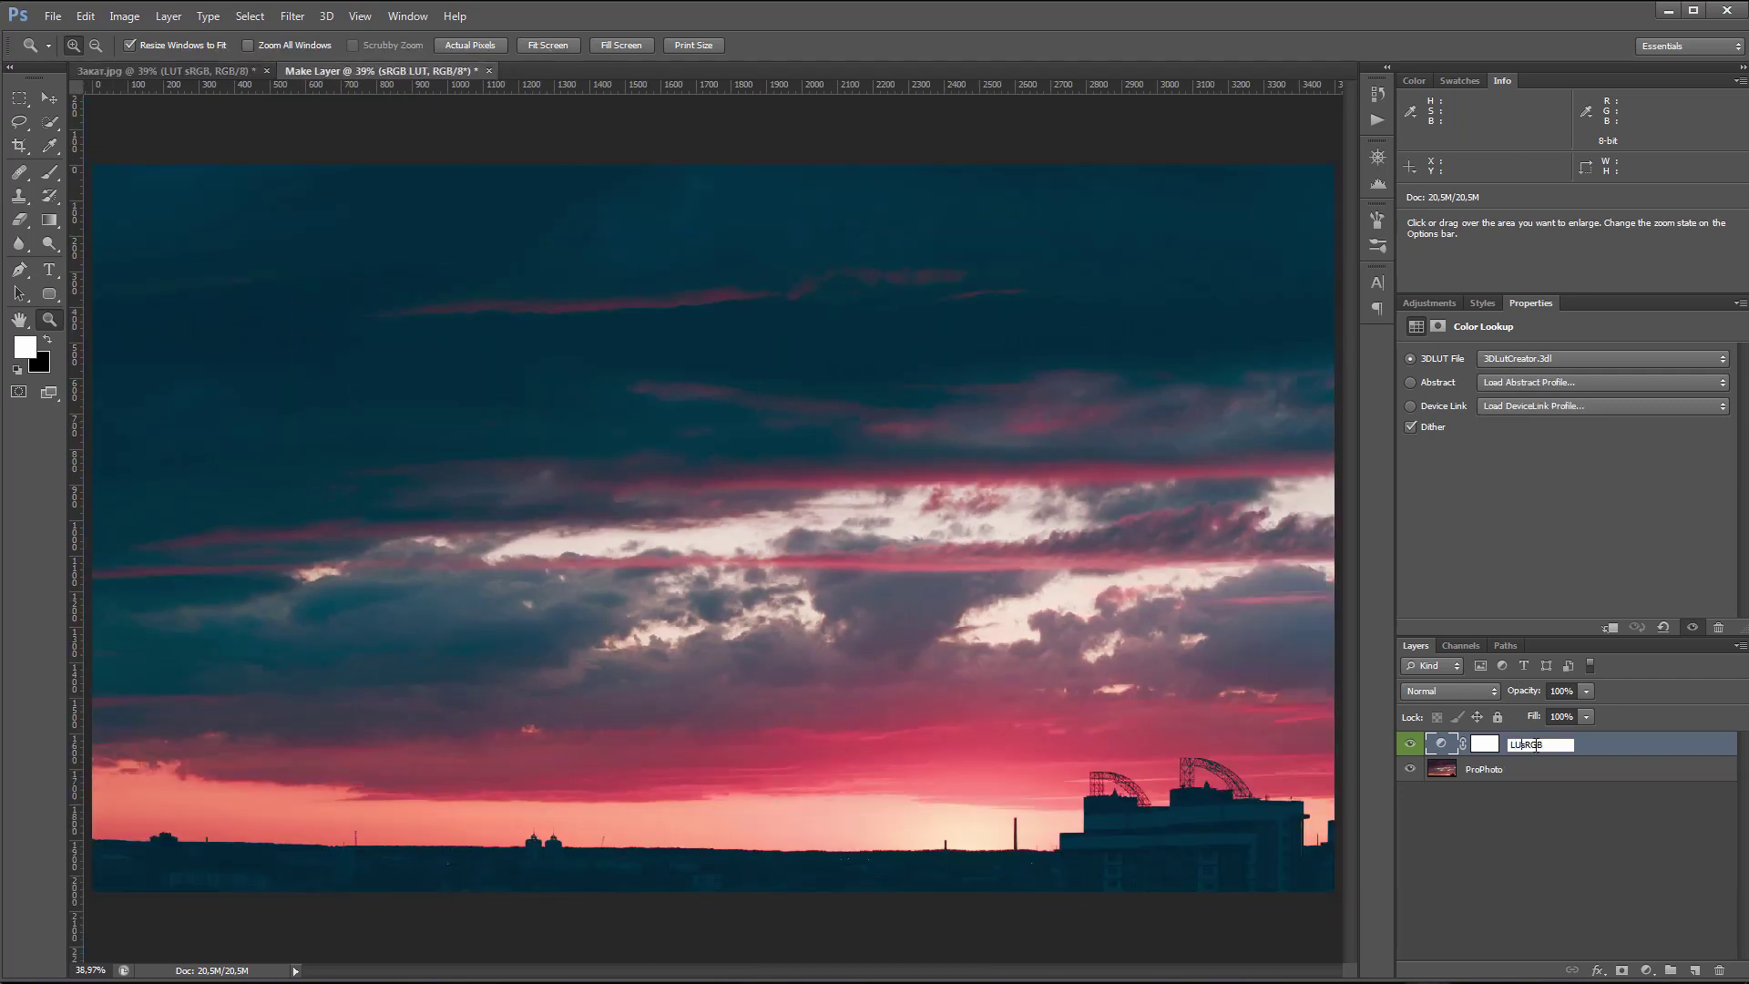
{"action": "key", "text": "Return"}
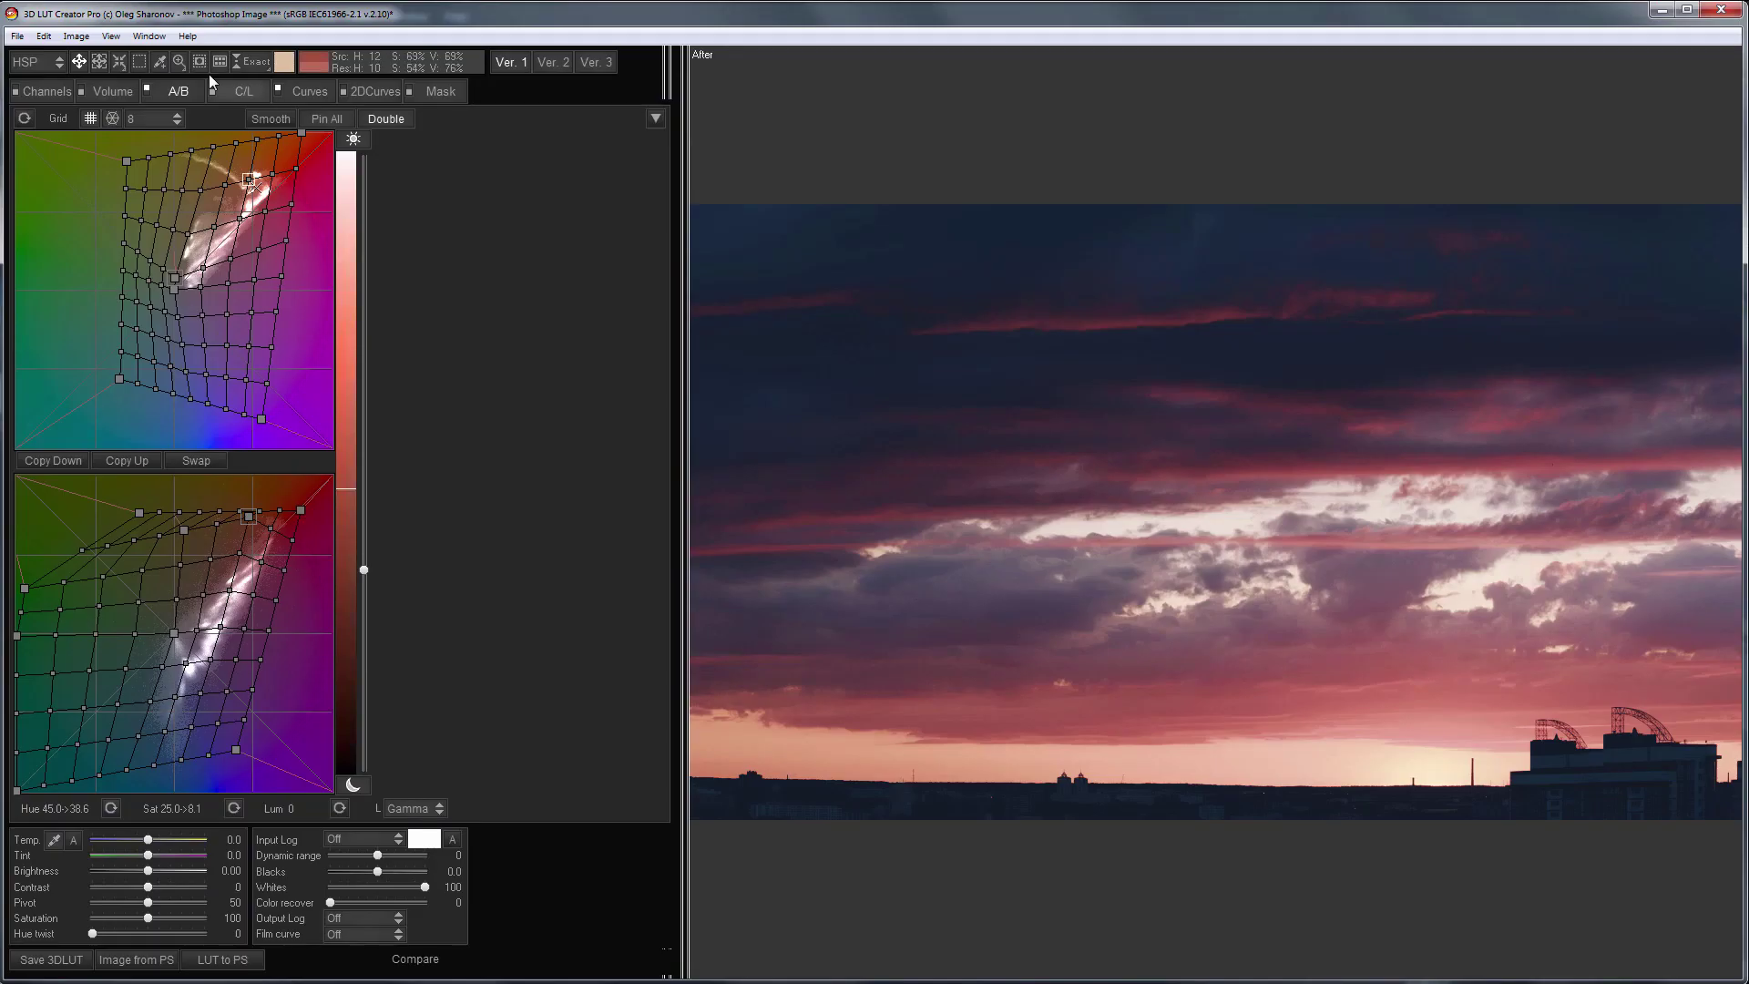
- Compile the grade into an external LUT, convert it from sRGB to ProPhoto, and send it to Photoshop
{"action": "left_click", "coordinate": [43, 37]}
{"action": "left_click", "coordinate": [143, 315]}
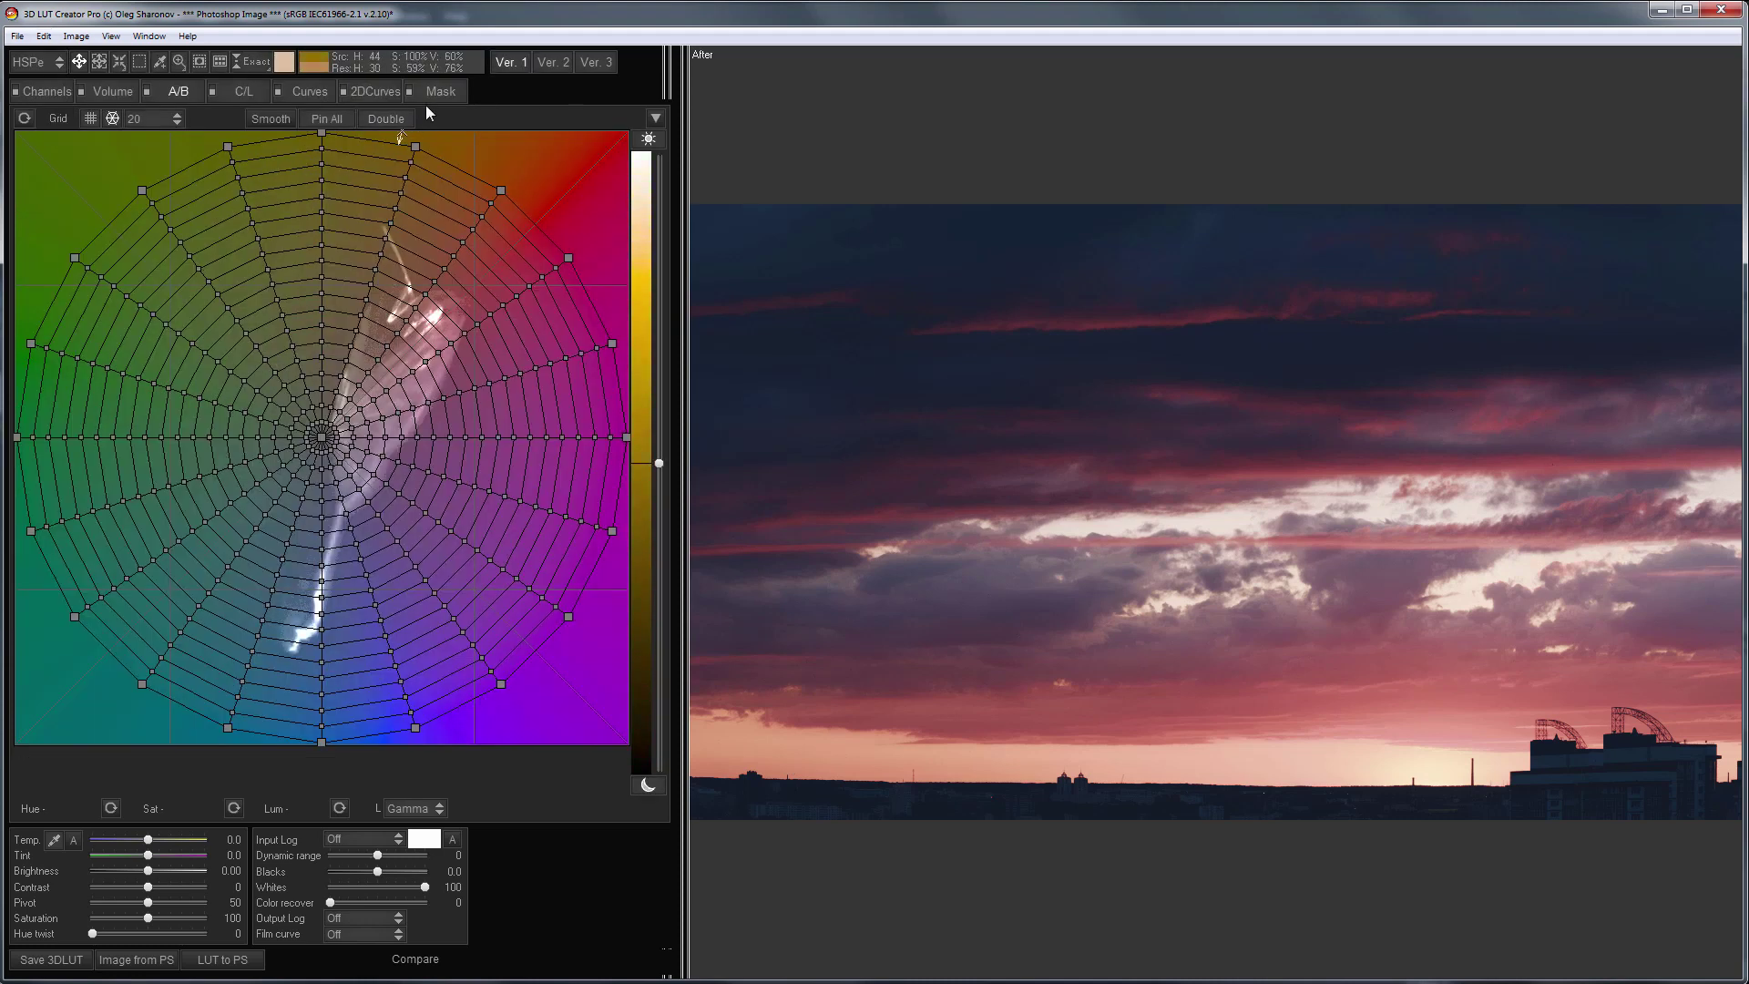
{"action": "left_click", "coordinate": [439, 91]}
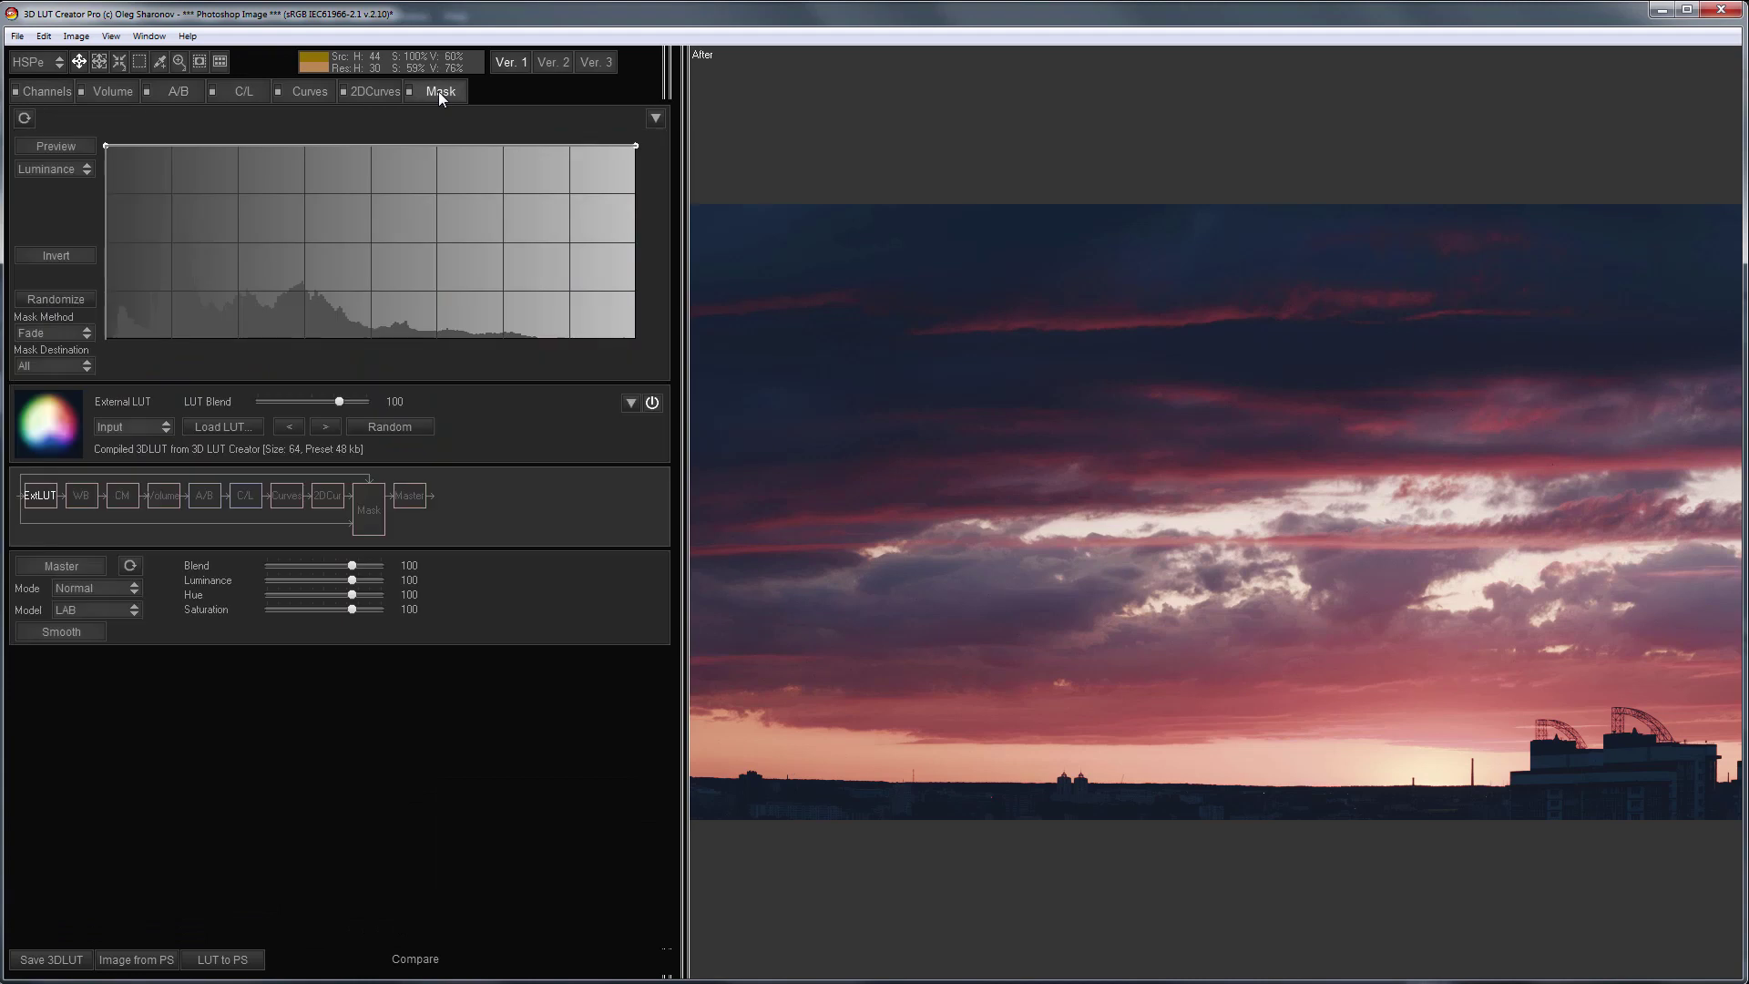
{"action": "left_click", "coordinate": [630, 403]}
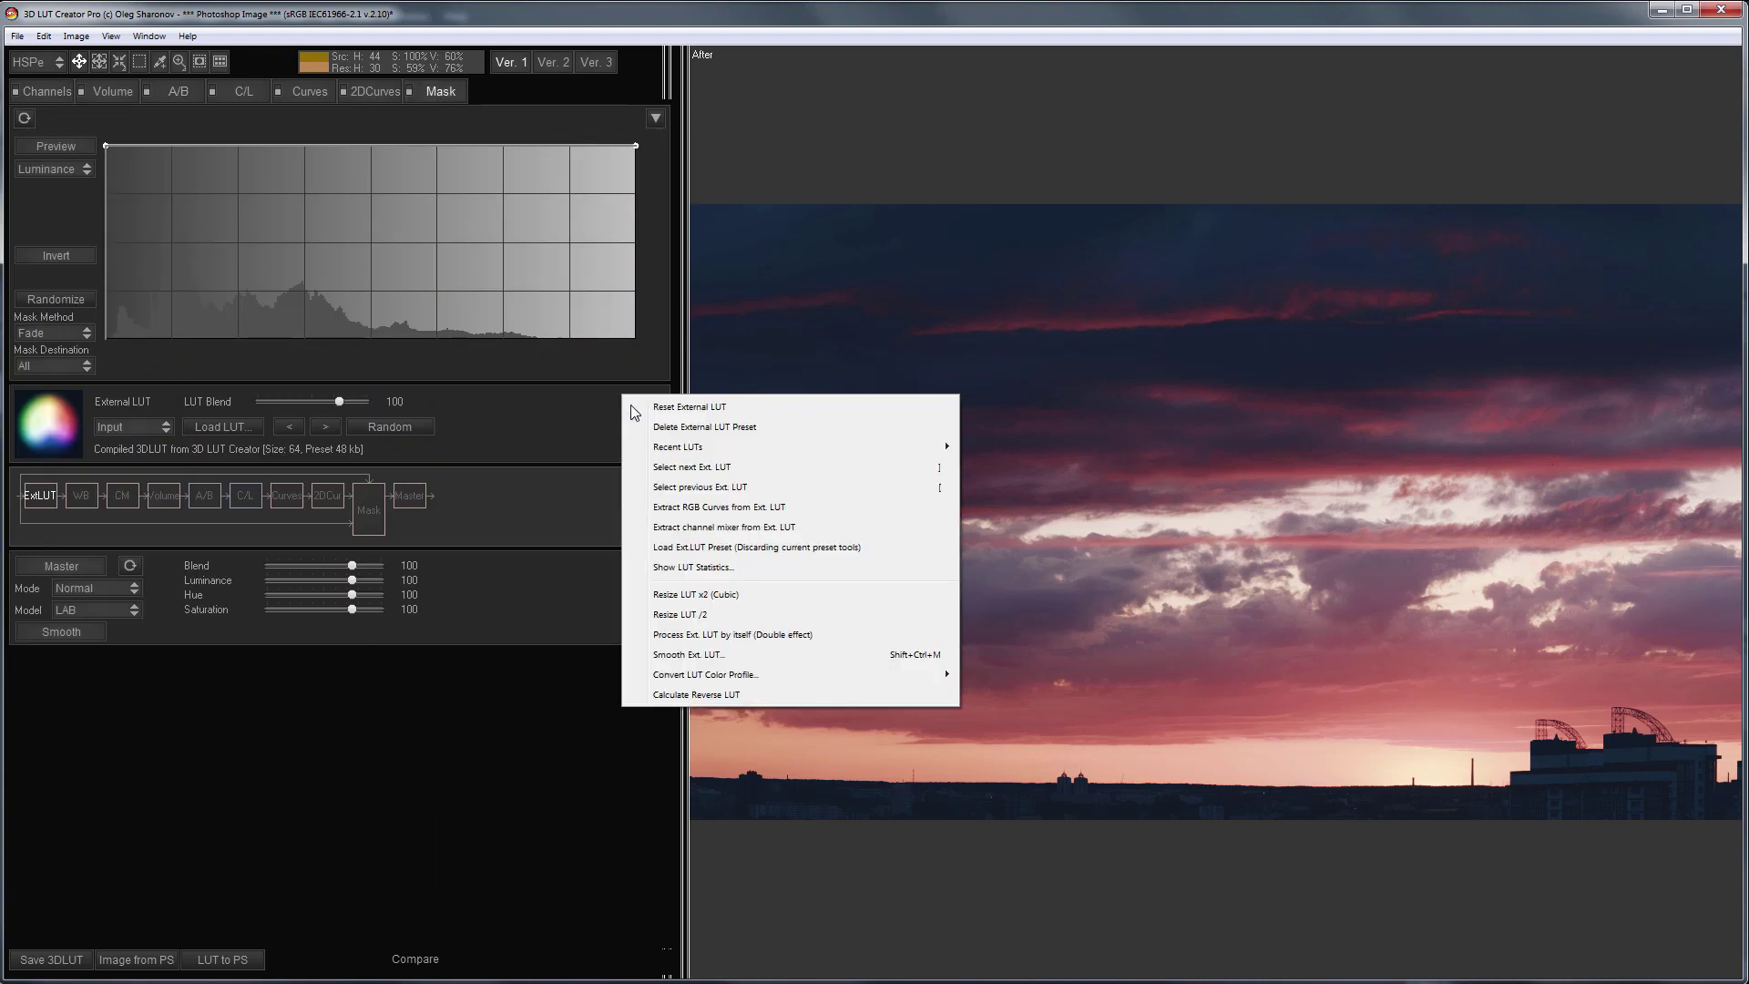
{"action": "mouse_move", "coordinate": [842, 676]}
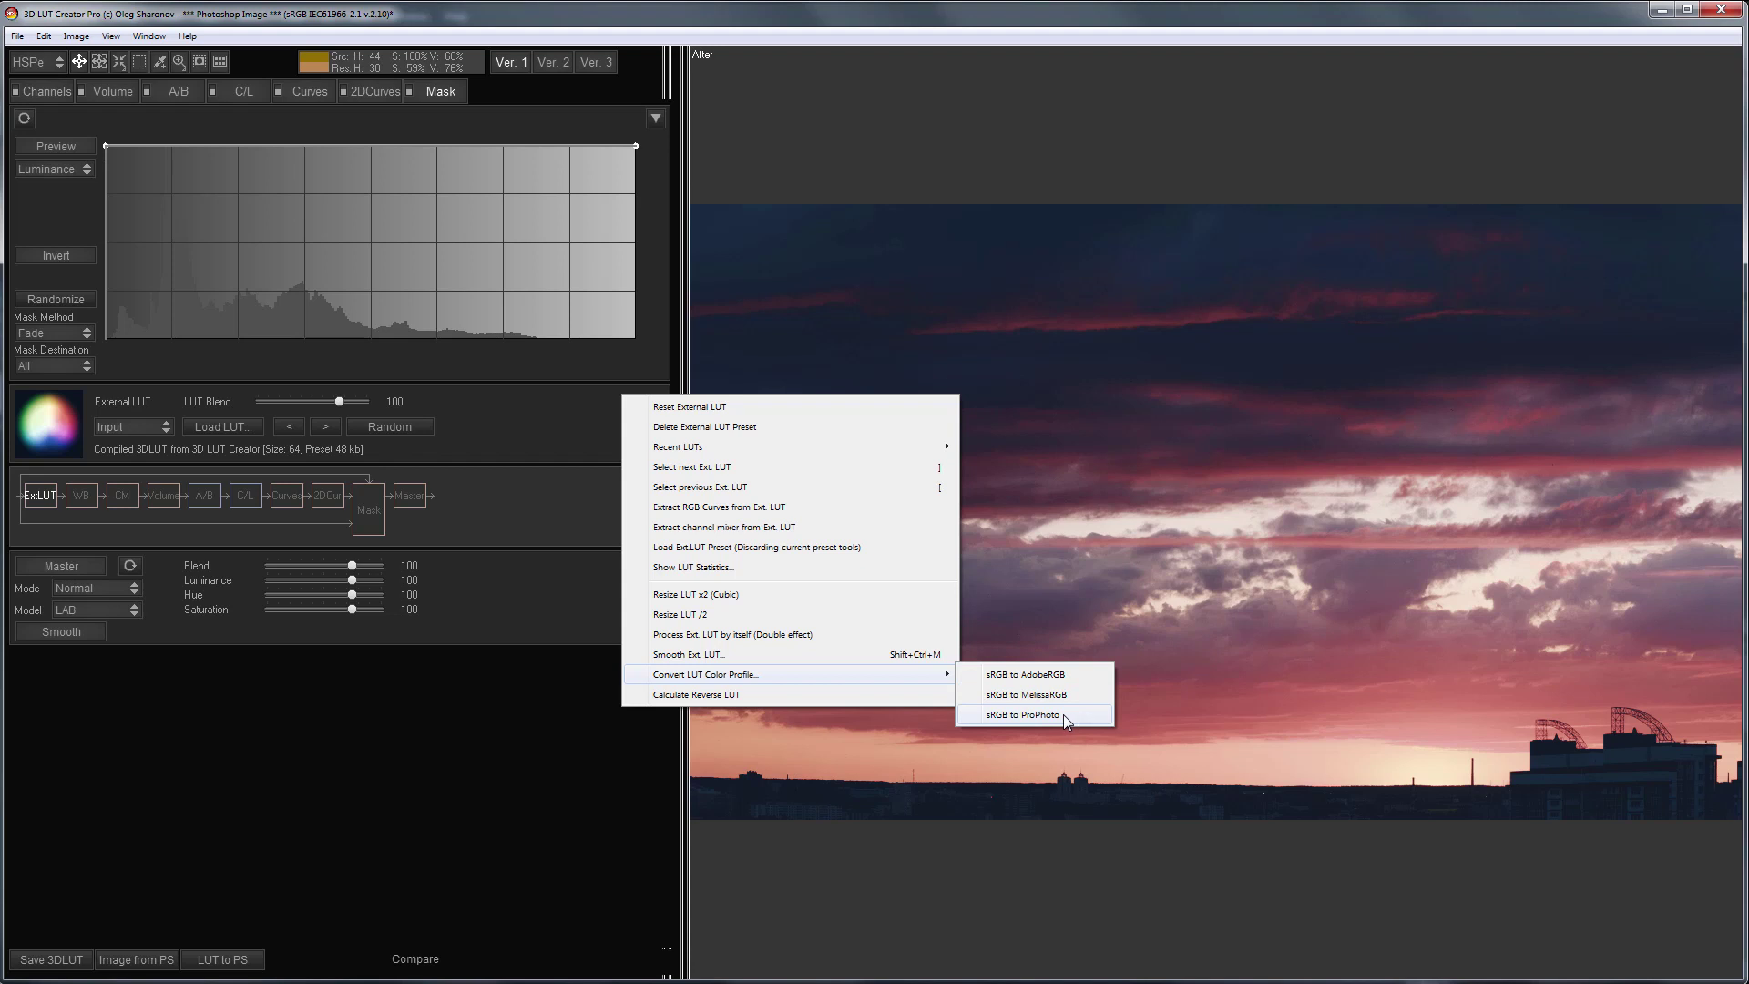
{"action": "left_click", "coordinate": [1063, 715]}
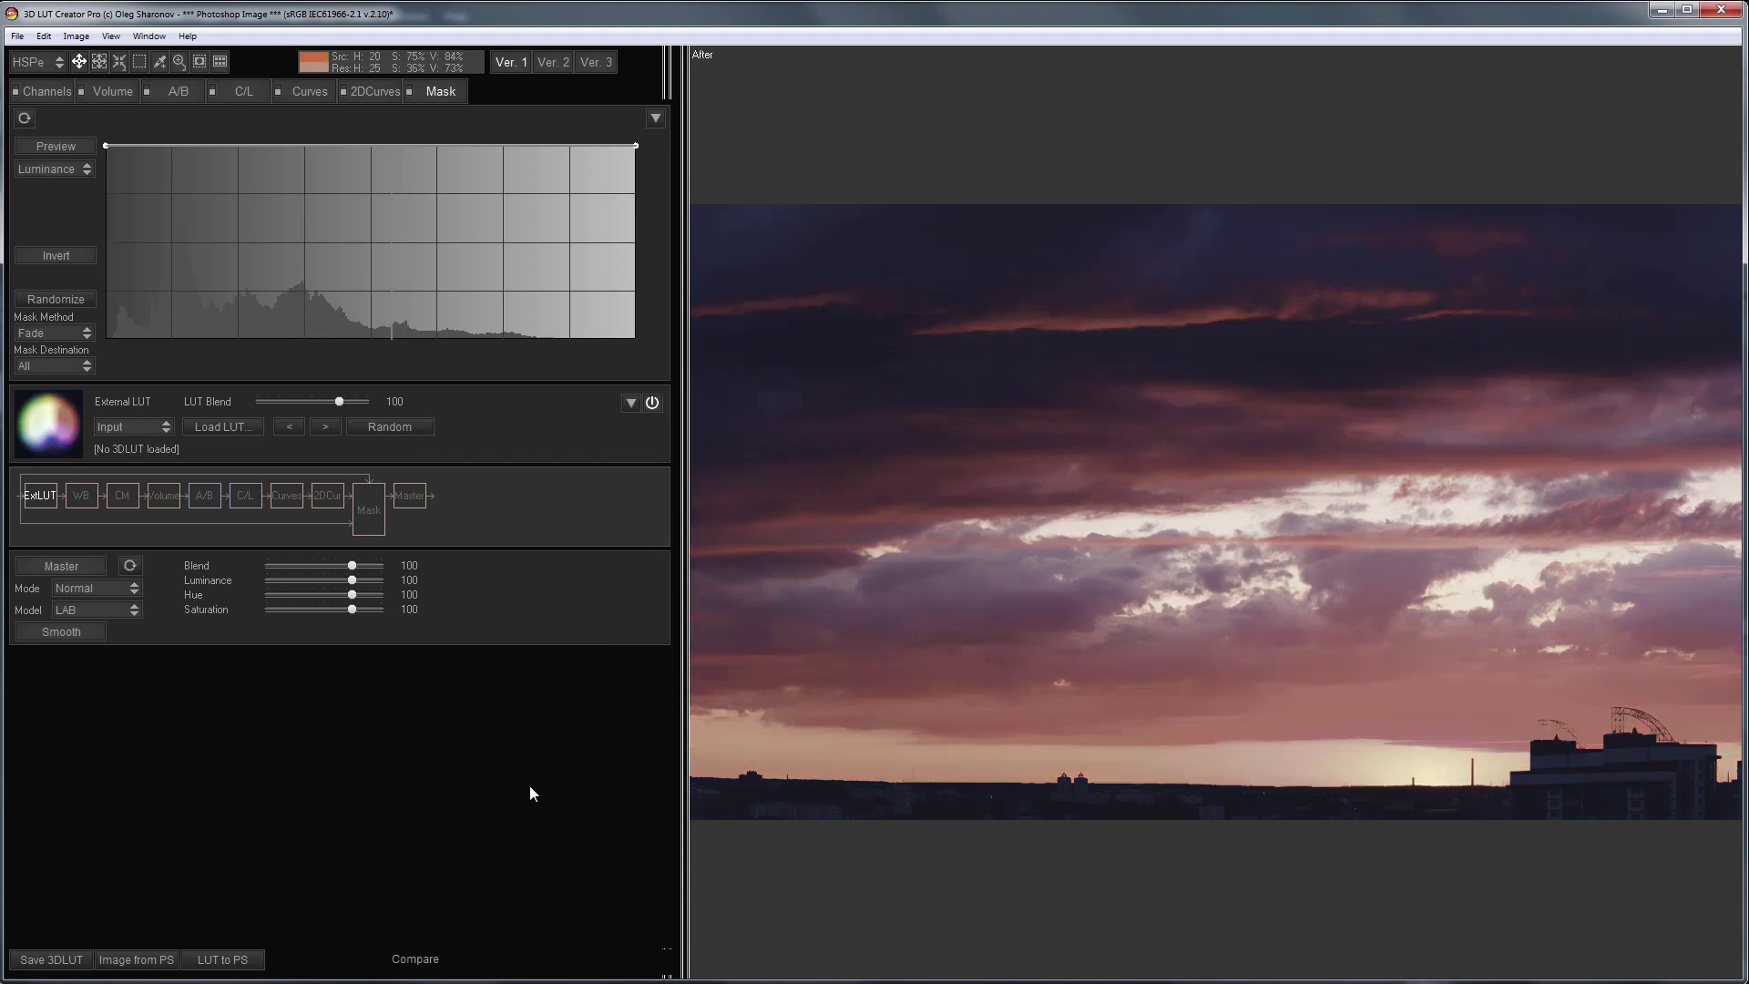
{"action": "left_click", "coordinate": [222, 959]}
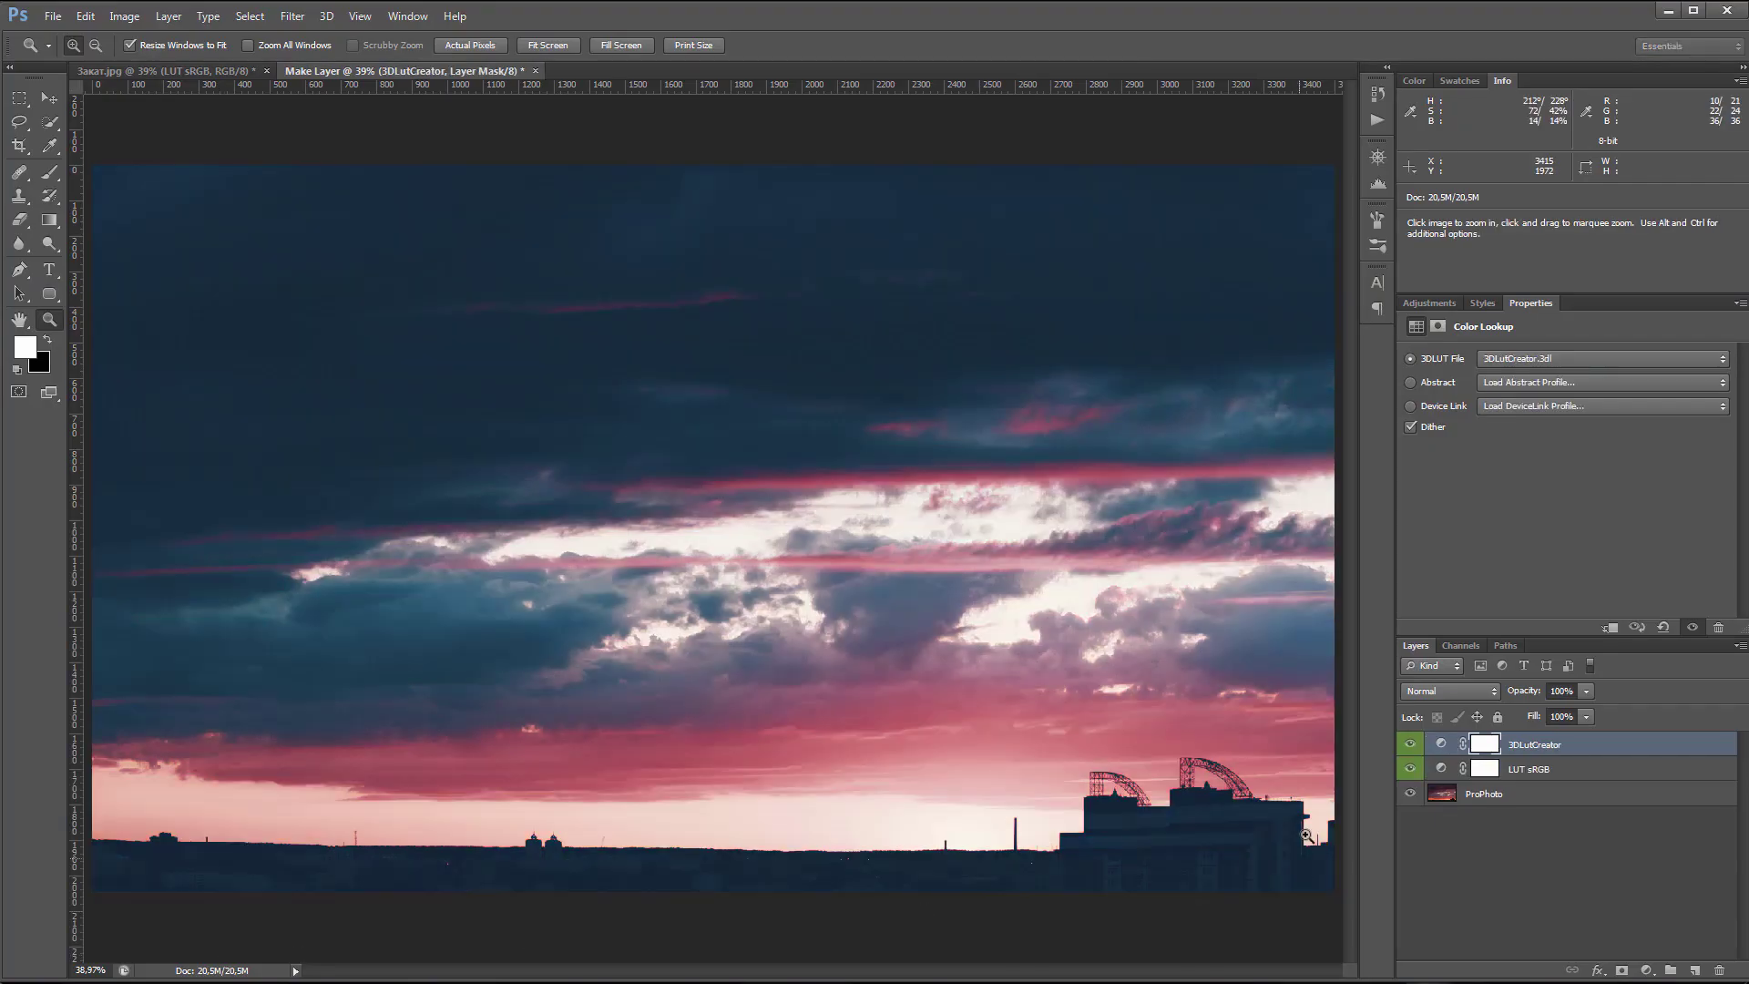
- Rename the new 3DLutCreator lookup layer on the ProPhoto copy to LUT ProPhoto
{"action": "left_click", "coordinate": [1410, 769]}
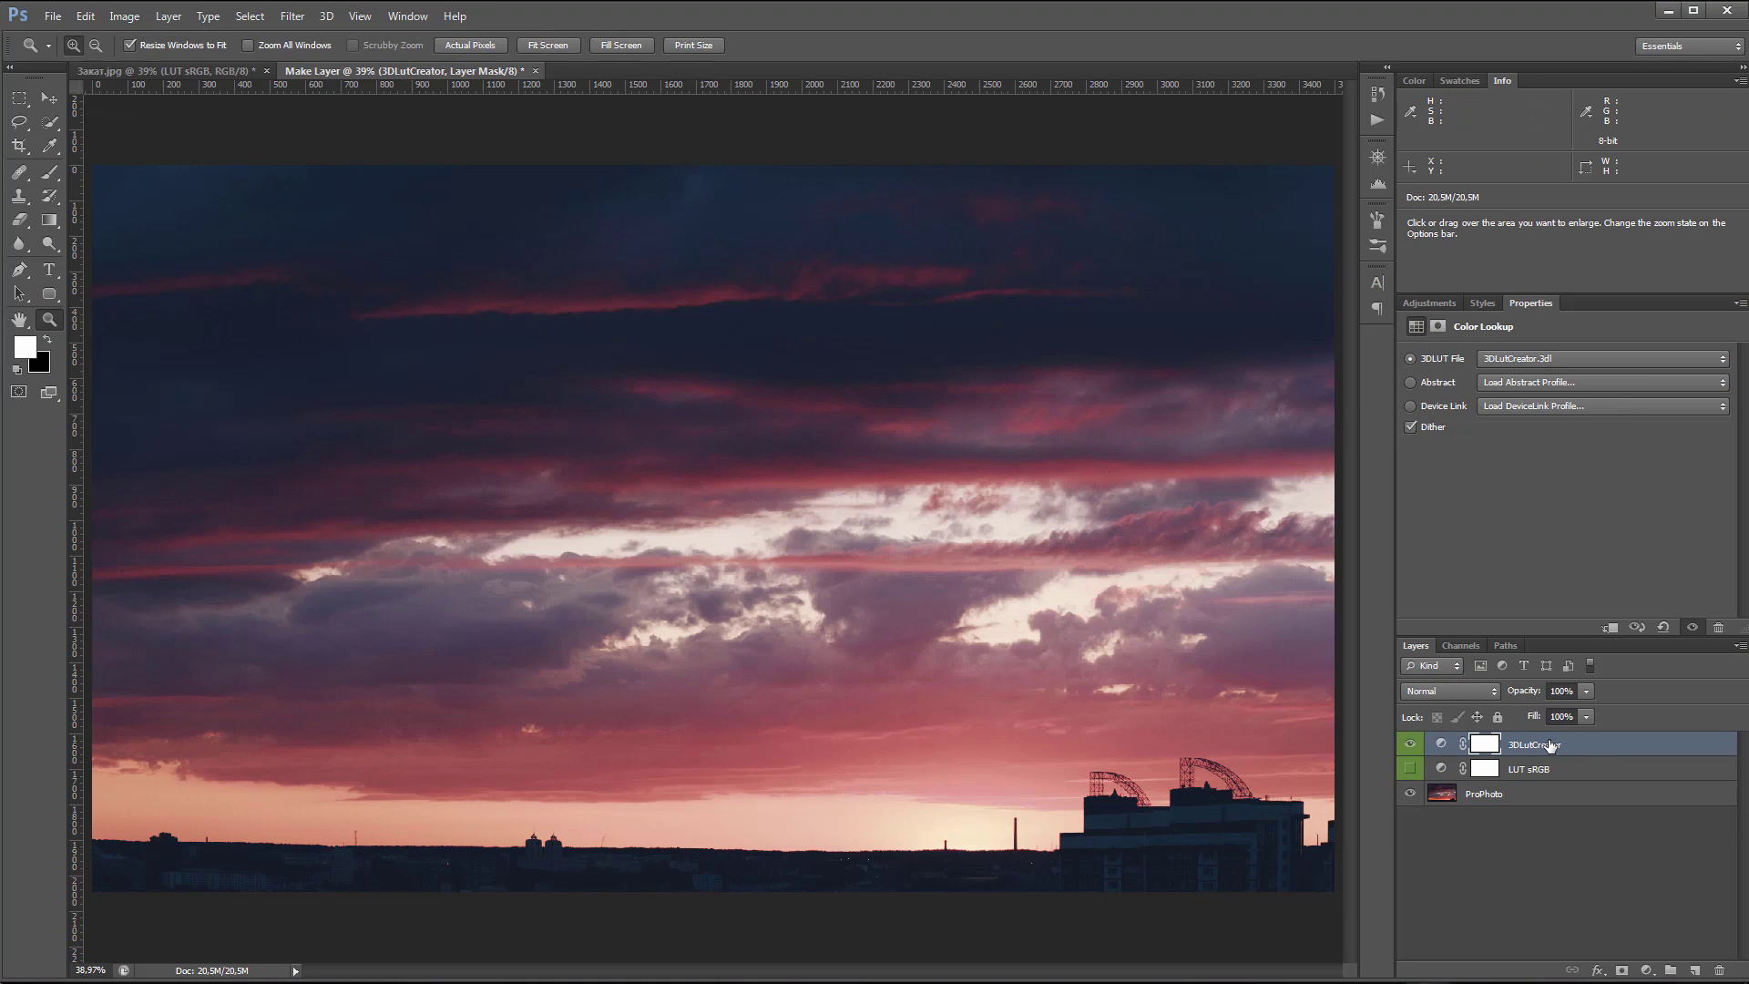
{"action": "double_click", "coordinate": [1536, 744]}
{"action": "type", "text": "LUT ProPhoto"}
{"action": "key", "text": "Return"}
- Compare Закат.jpg with the ProPhoto document, ending on the ProPhoto document
{"action": "left_click", "coordinate": [174, 71]}
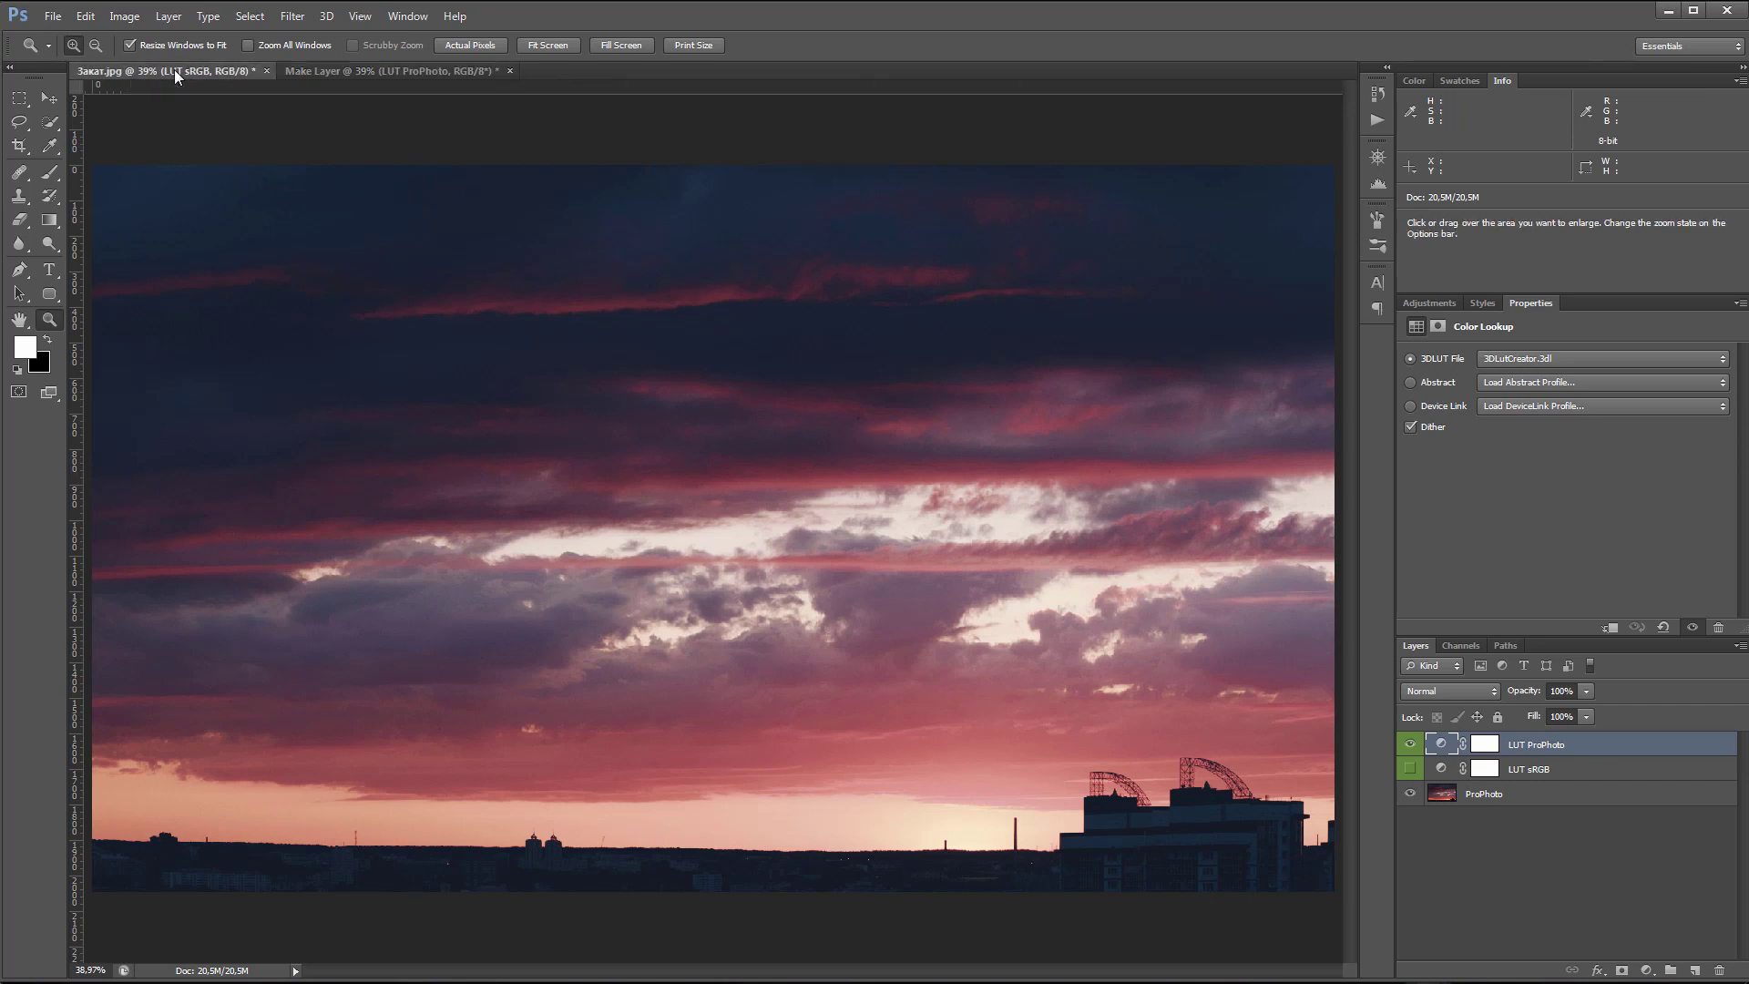
{"action": "left_click", "coordinate": [390, 69]}
{"action": "left_click", "coordinate": [222, 71]}
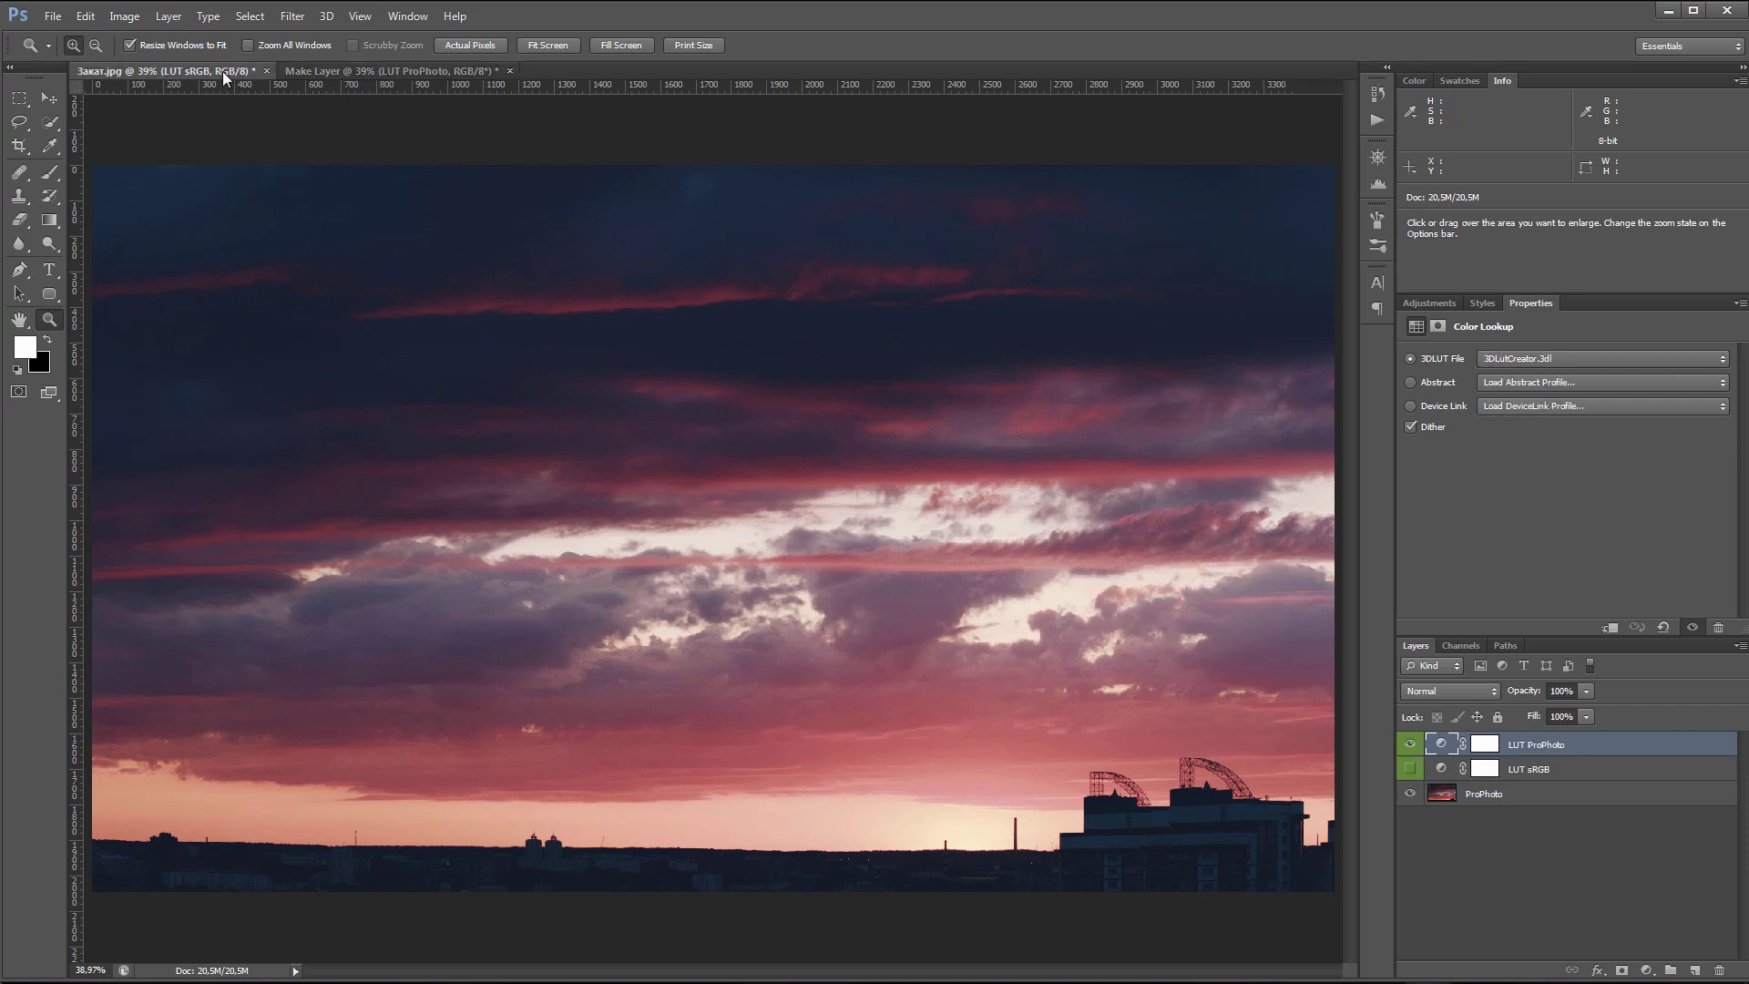
{"action": "left_click", "coordinate": [355, 70]}
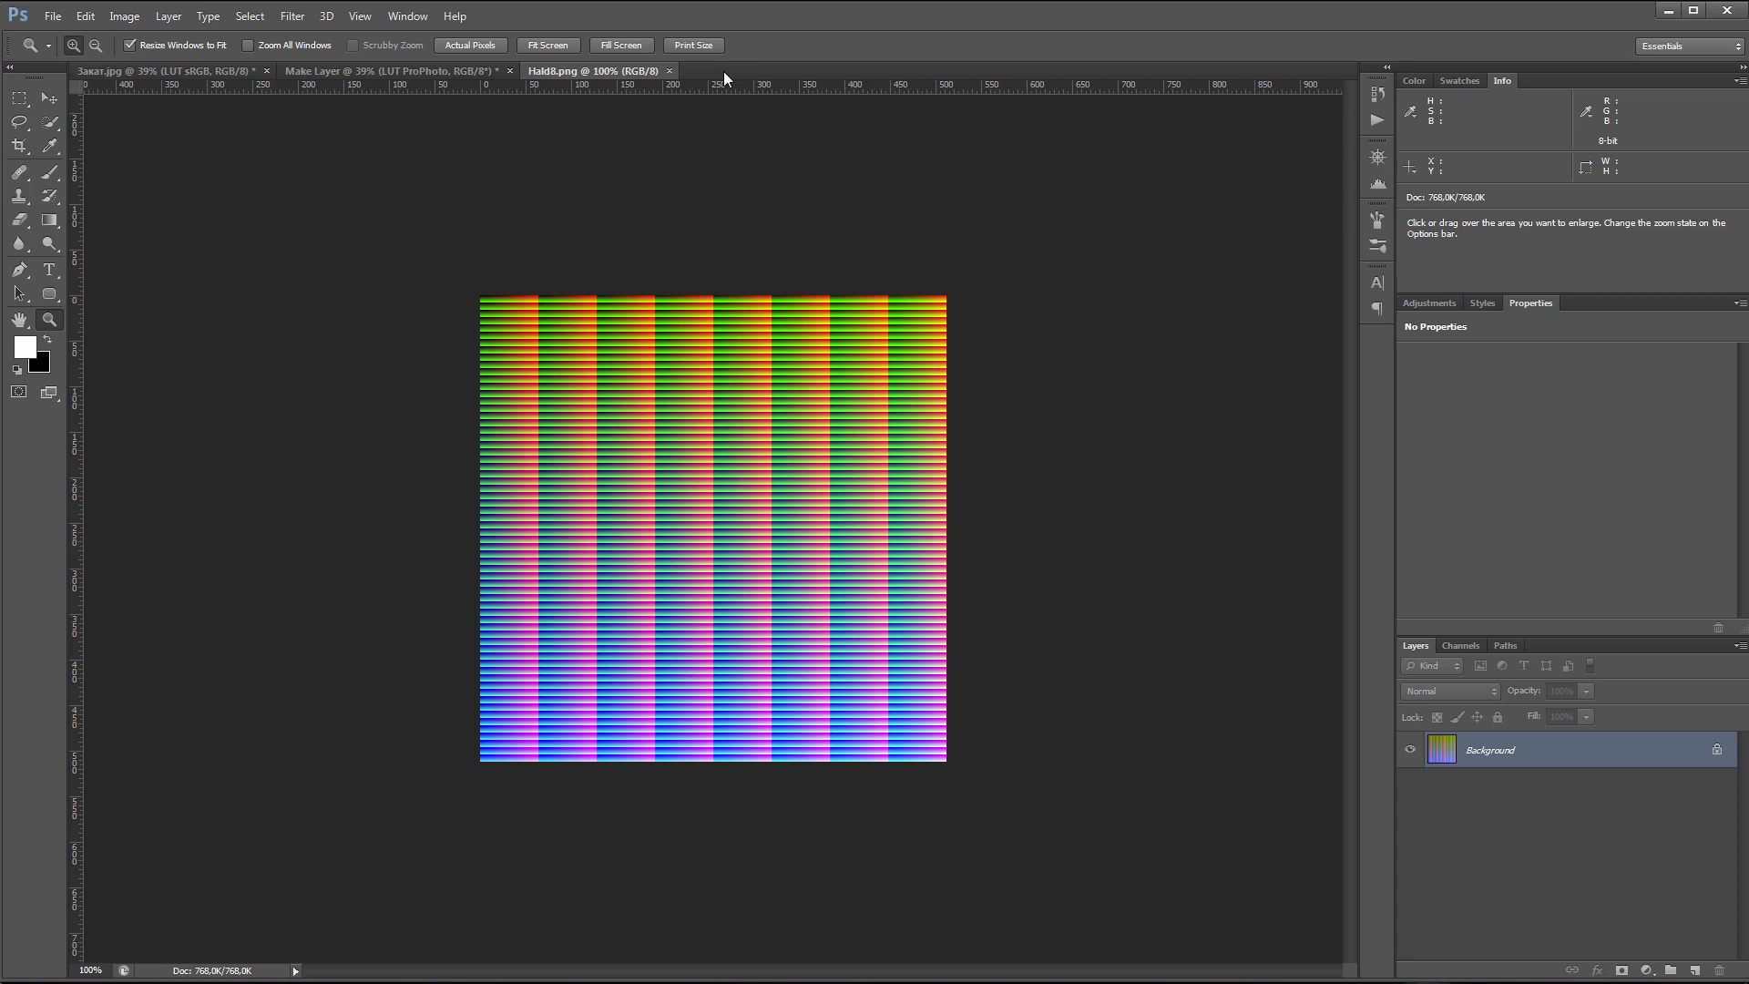
- Convert Hald8.png to ProPhoto RGB and add the 3D LUT Creator LUT as a lookup layer
{"action": "left_click", "coordinate": [85, 15]}
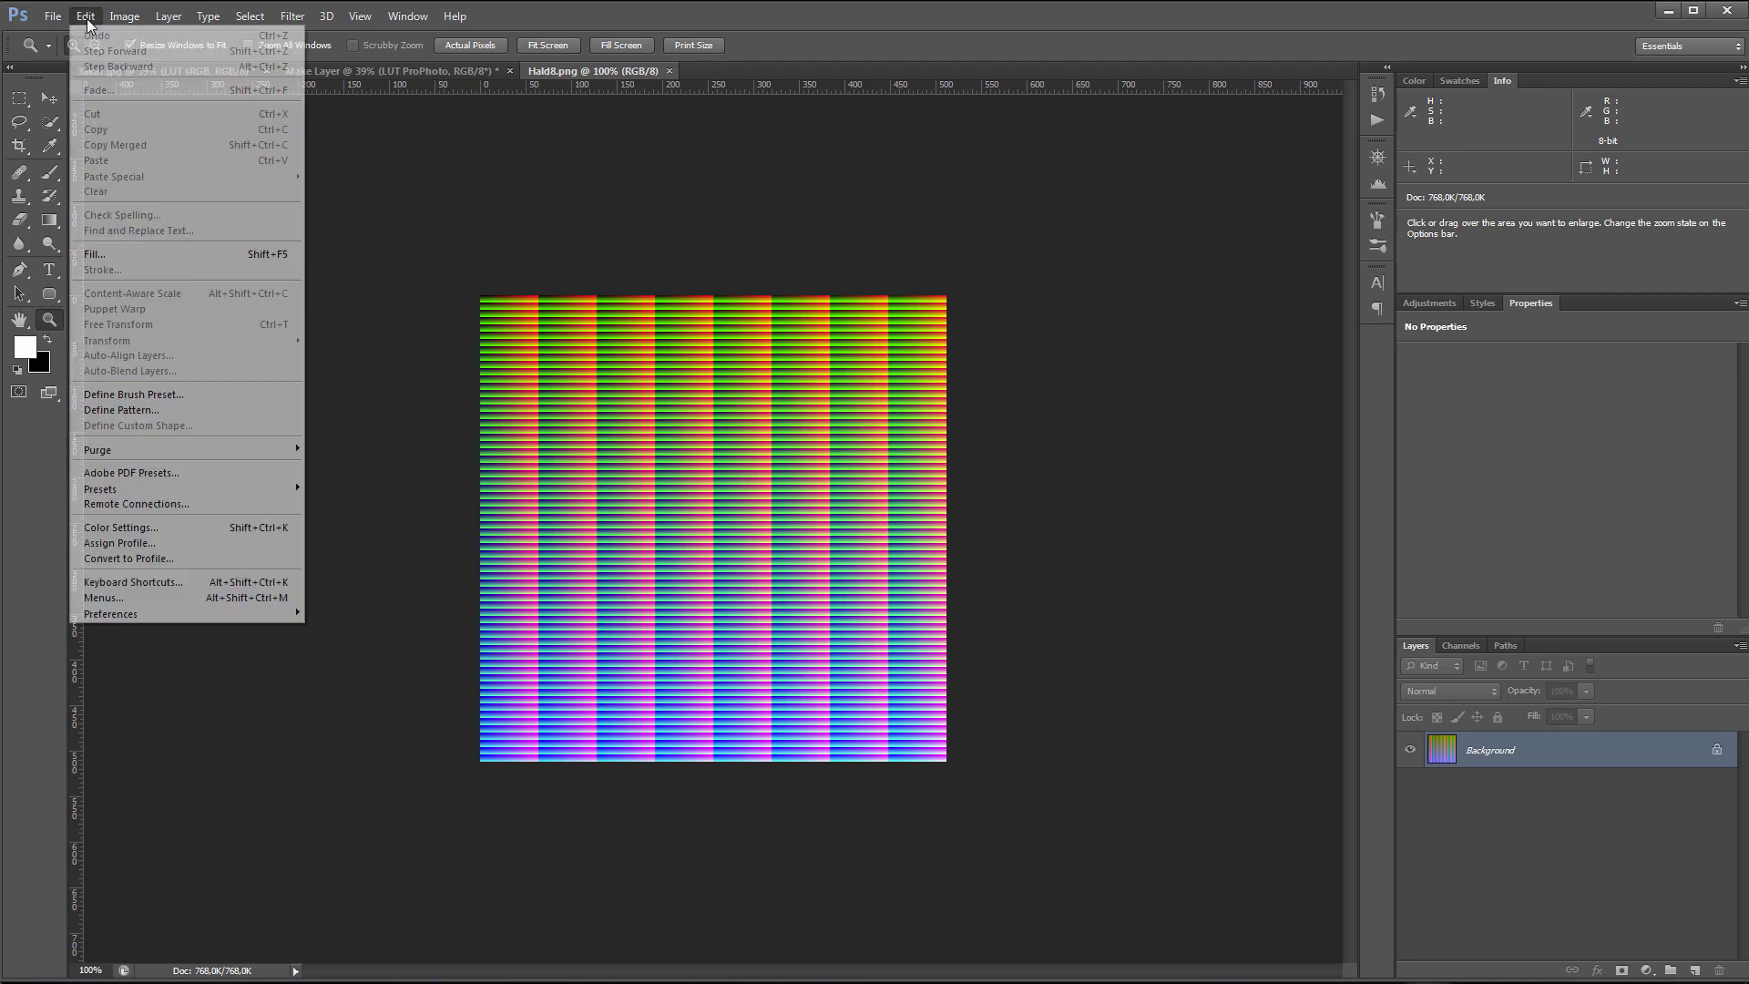
{"action": "left_click", "coordinate": [171, 558]}
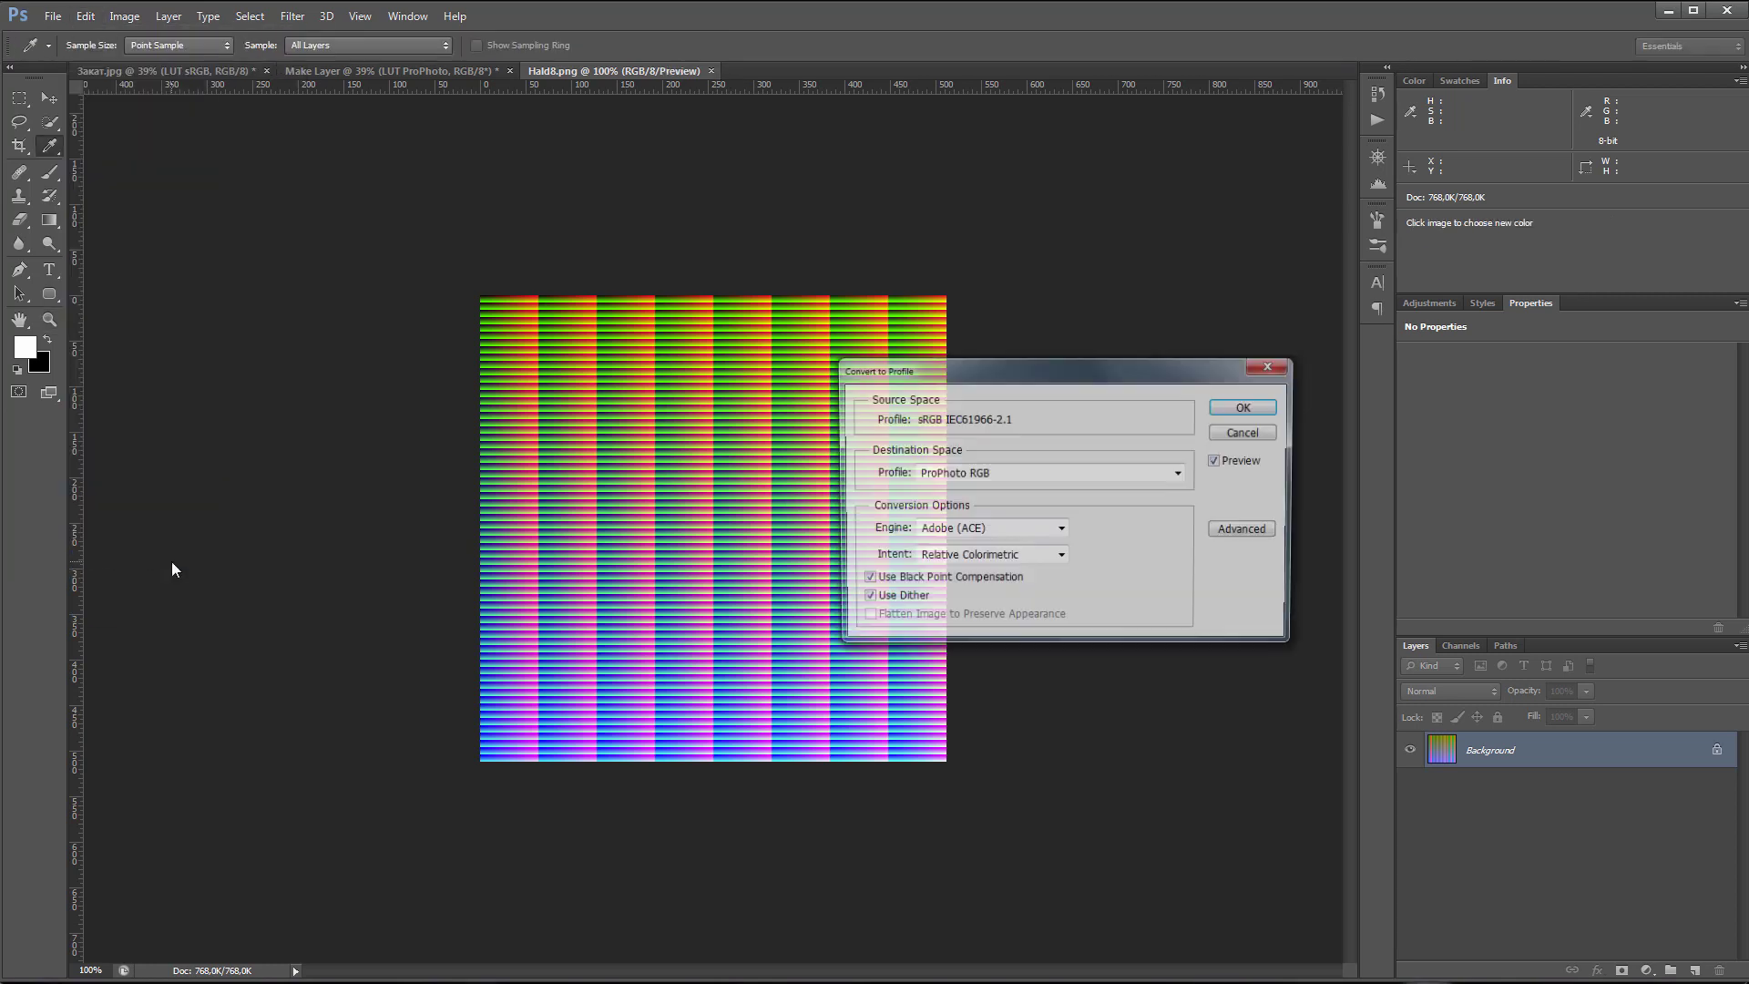
{"action": "left_click", "coordinate": [1246, 406]}
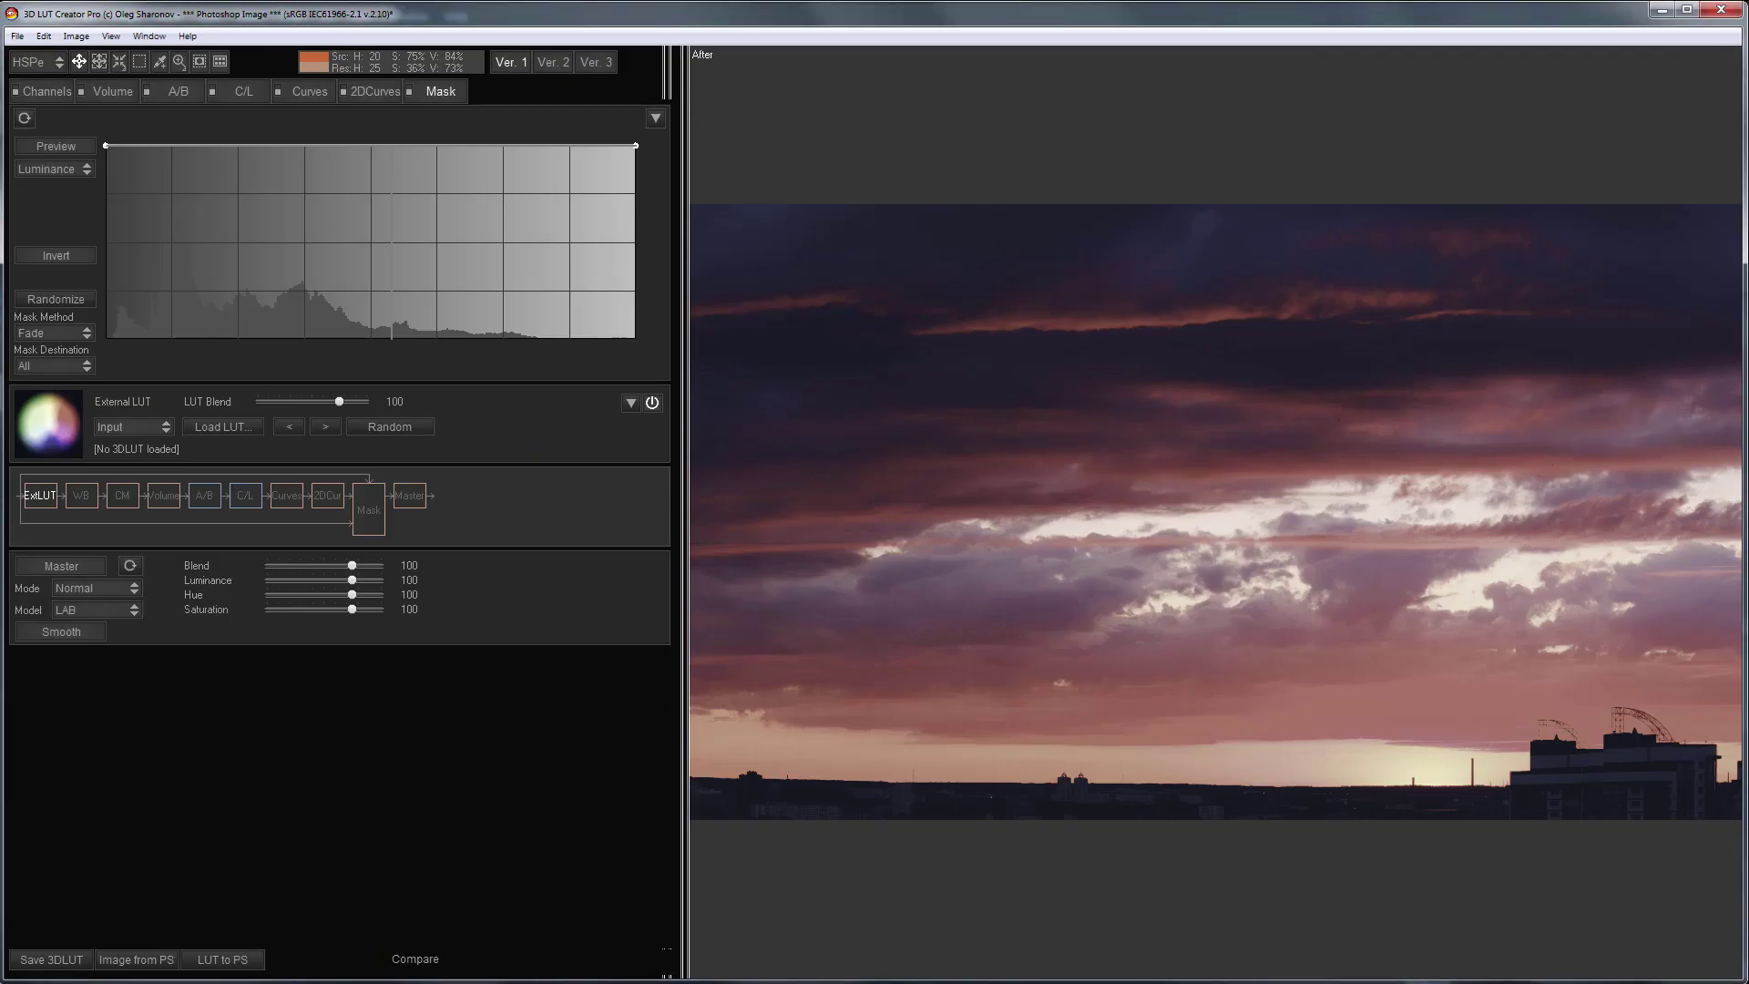
{"action": "left_click", "coordinate": [226, 961]}
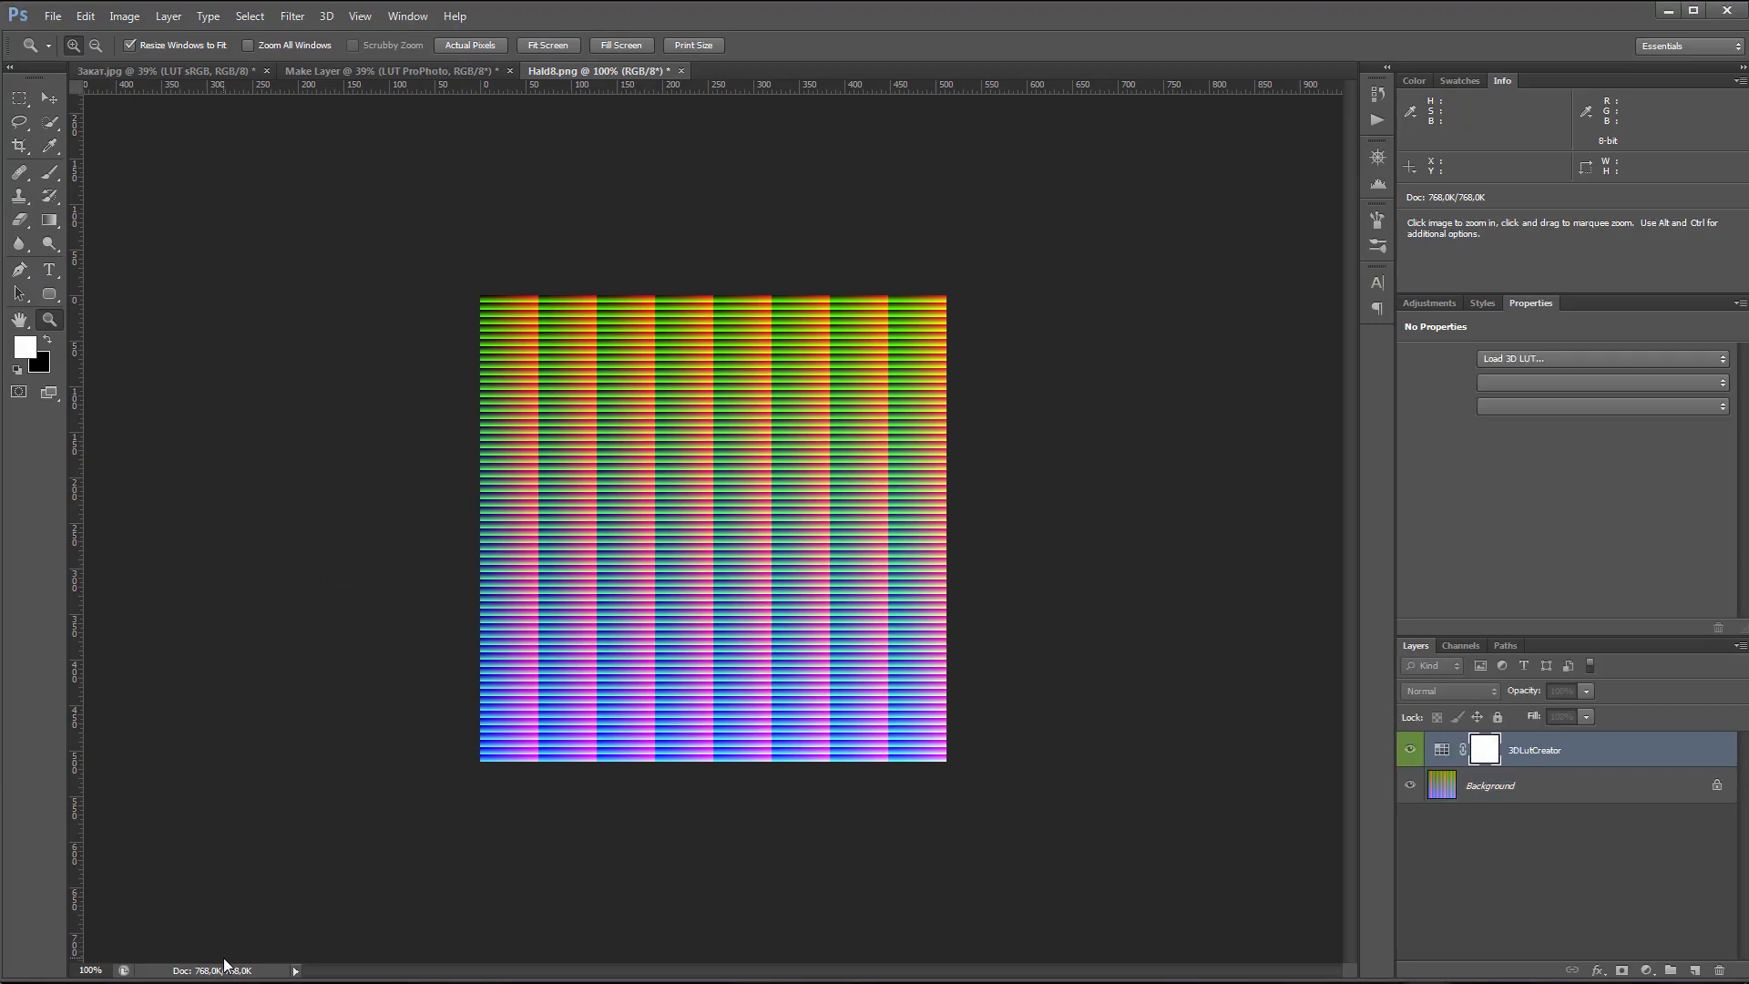
- Merge the LUT layer into the HALD image and convert it to sRGB IEC61966-2.1
{"action": "key", "text": "ctrl+e"}
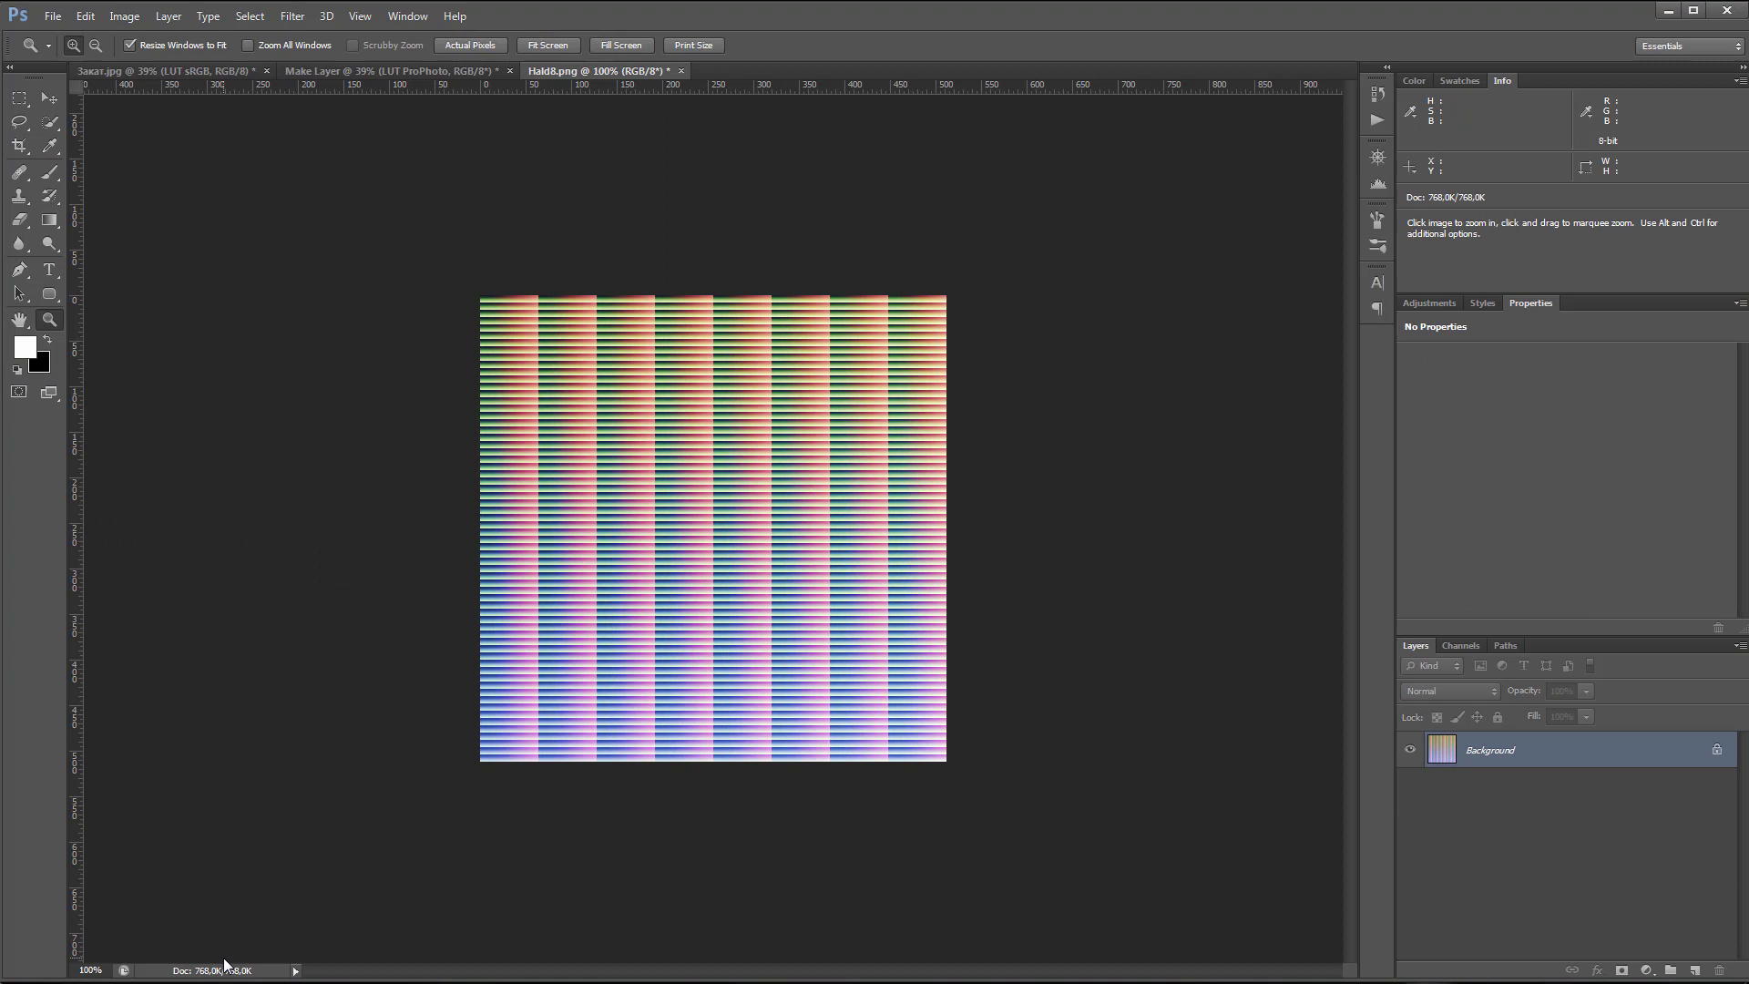
{"action": "left_click", "coordinate": [85, 17]}
{"action": "left_click", "coordinate": [149, 559]}
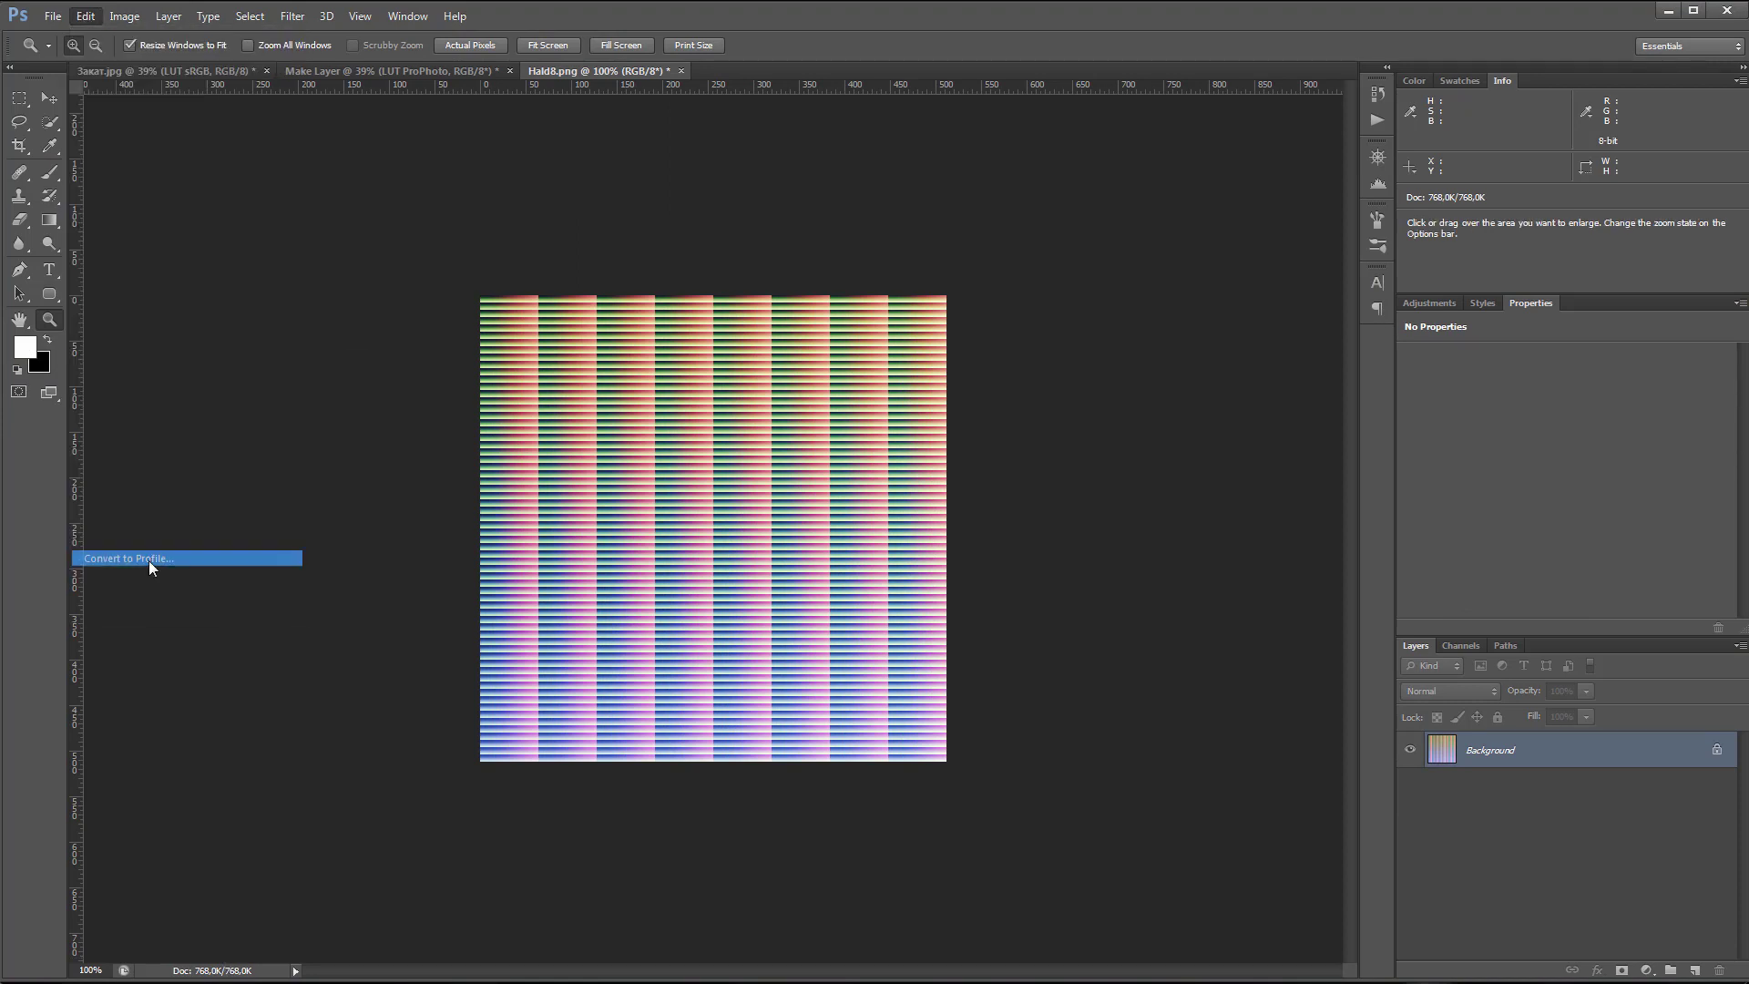
{"action": "left_click", "coordinate": [1040, 474]}
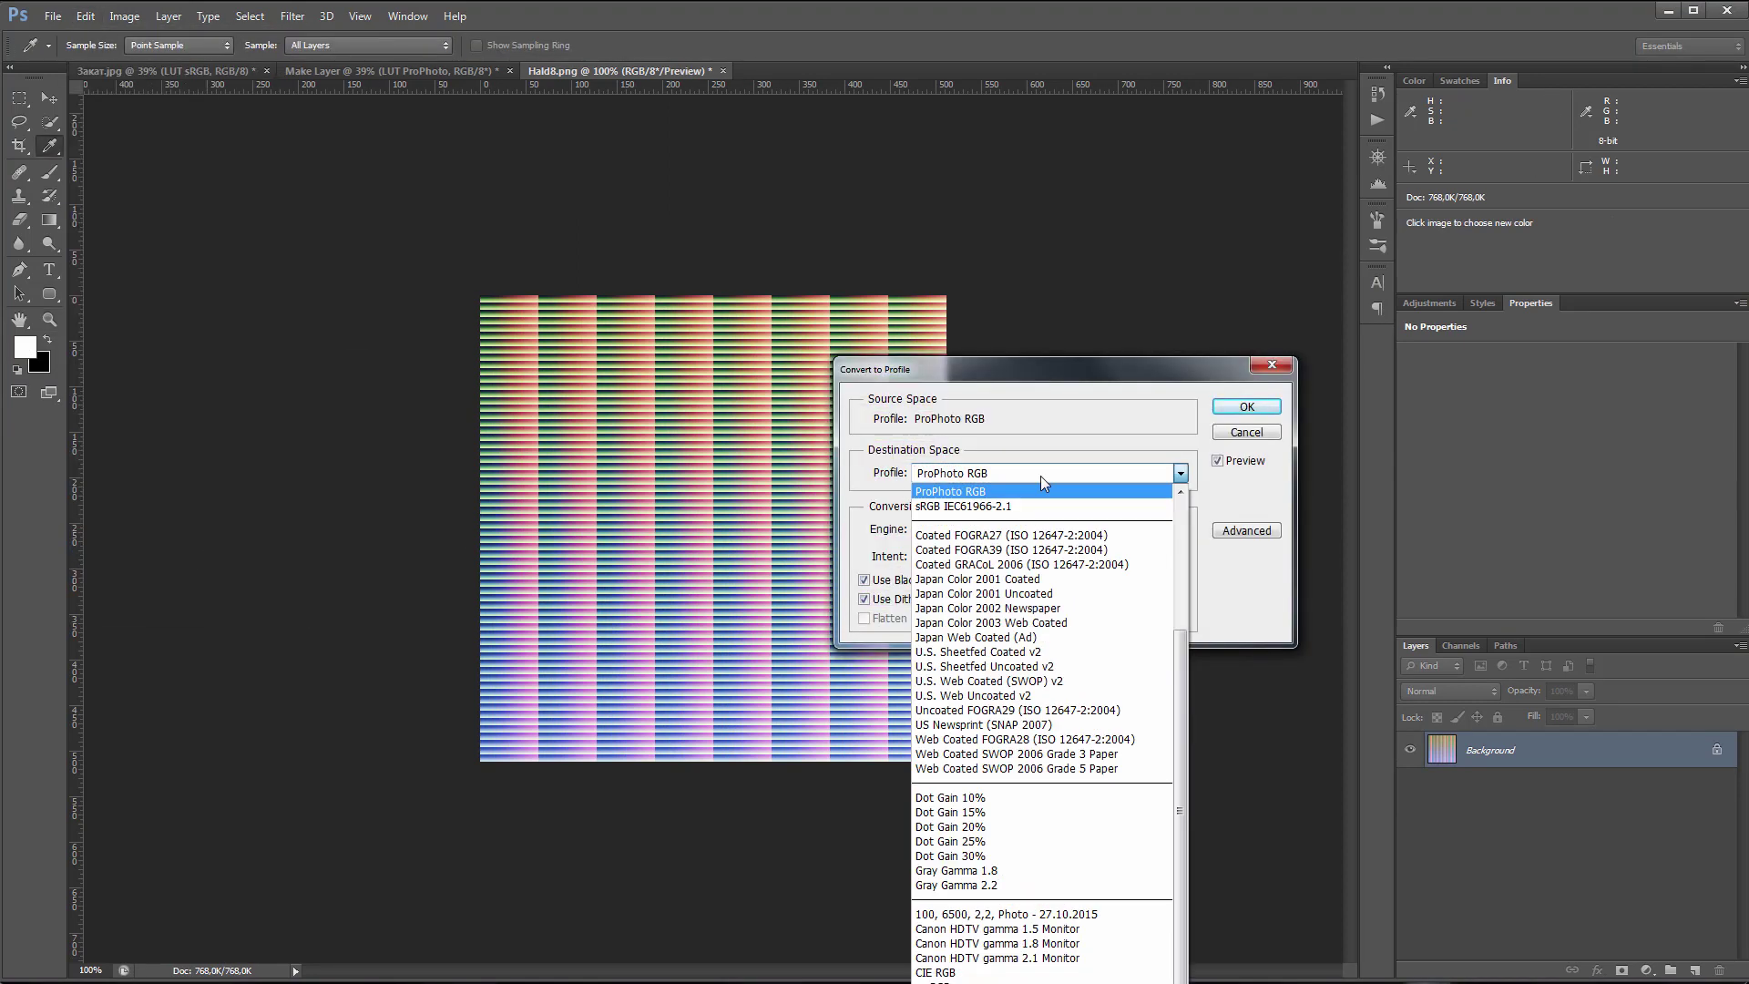
{"action": "left_click", "coordinate": [1011, 505]}
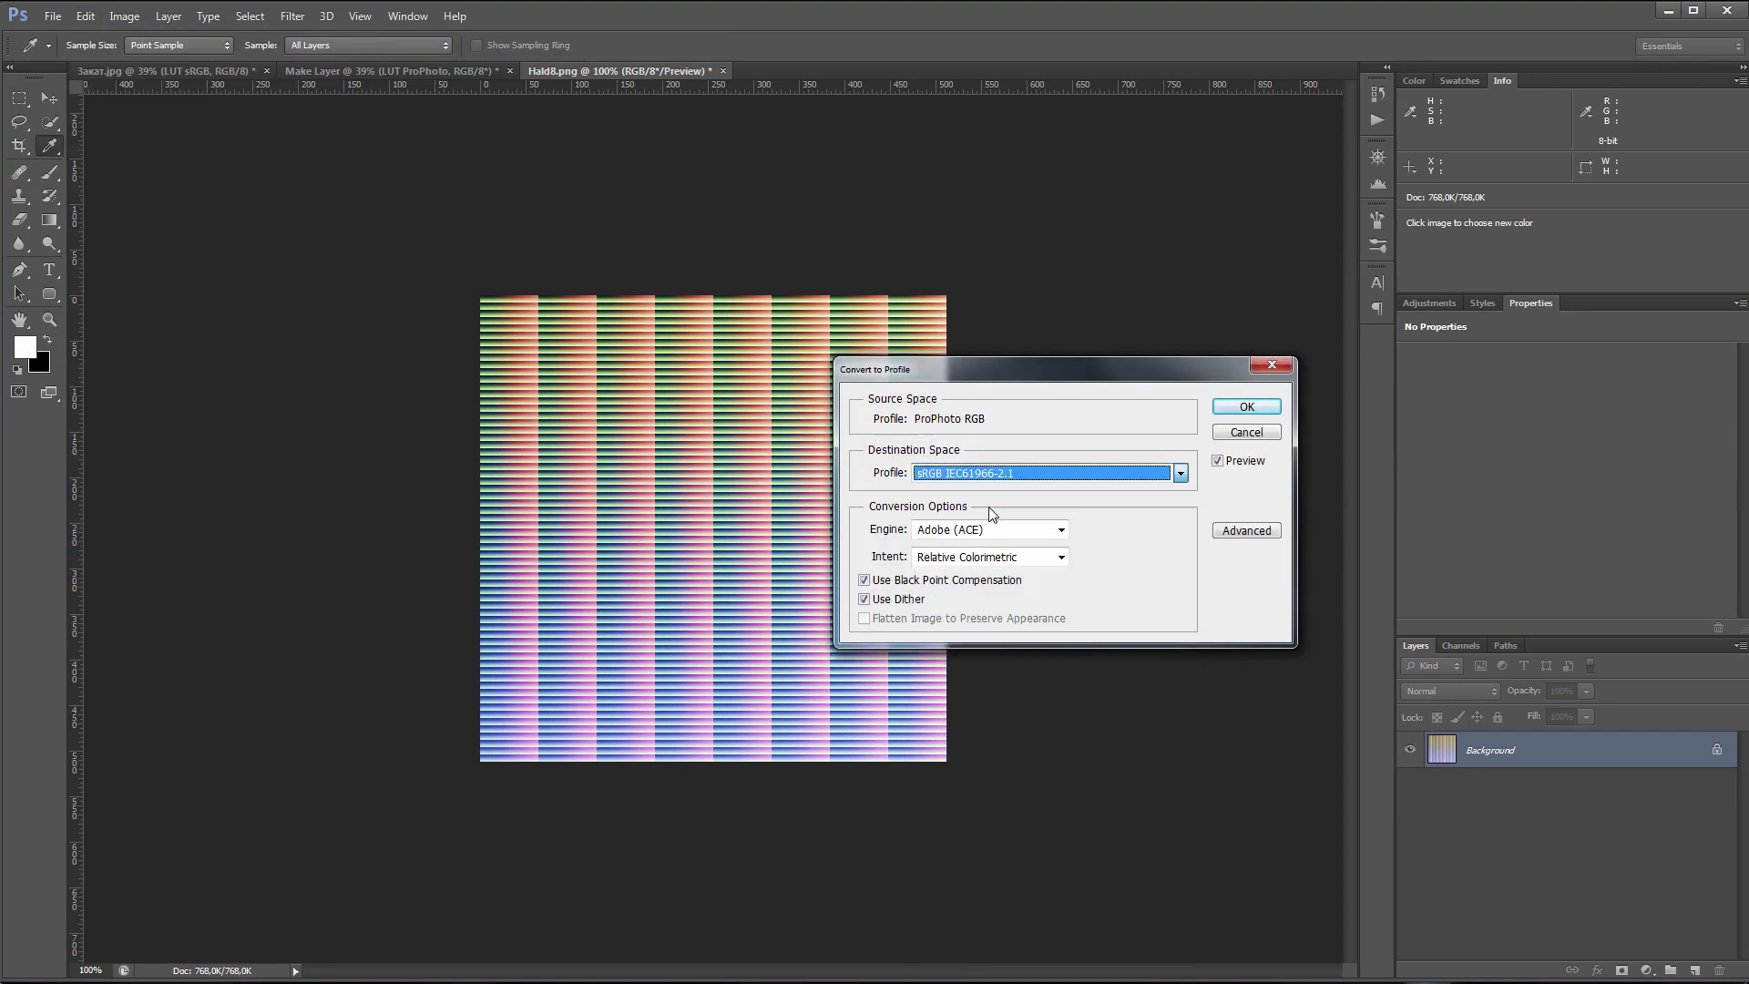
{"action": "left_click", "coordinate": [1249, 409]}
{"action": "key", "text": "z"}
- Save the HALD image as Hald8_edited.png, accepting the PNG options
{"action": "key", "text": "ctrl+shift+s"}
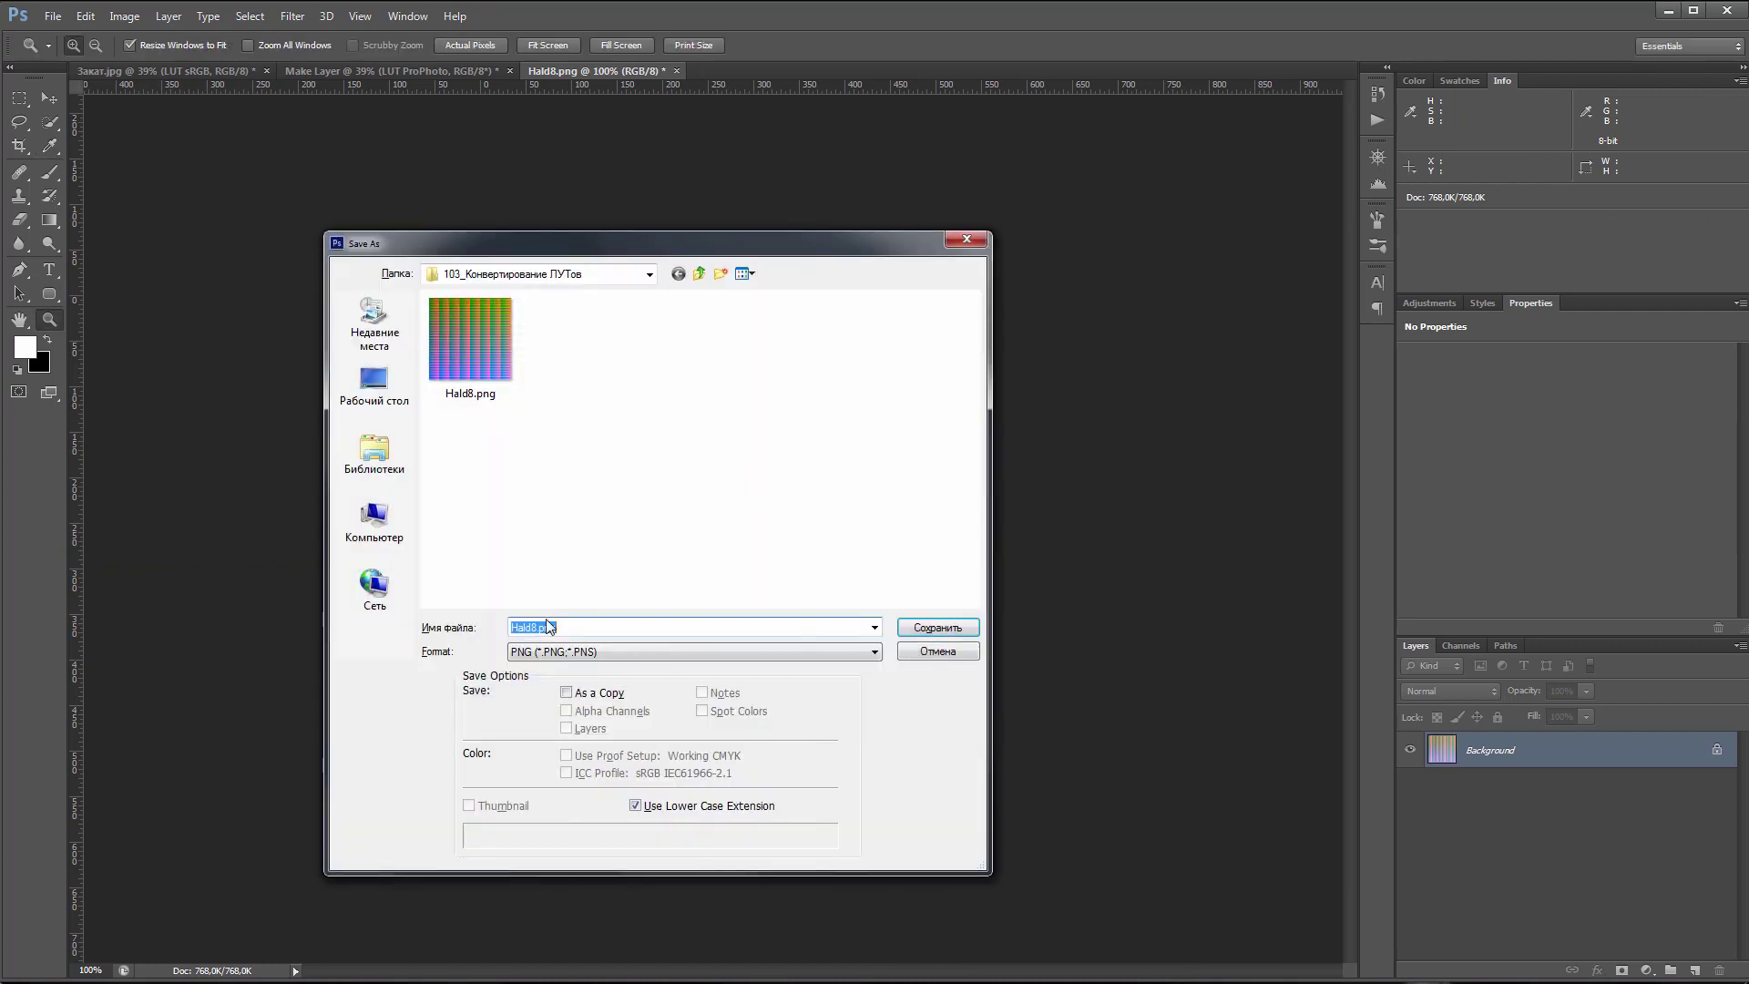
{"action": "left_click", "coordinate": [534, 629]}
{"action": "type", "text": "_edited"}
{"action": "key", "text": "Return"}
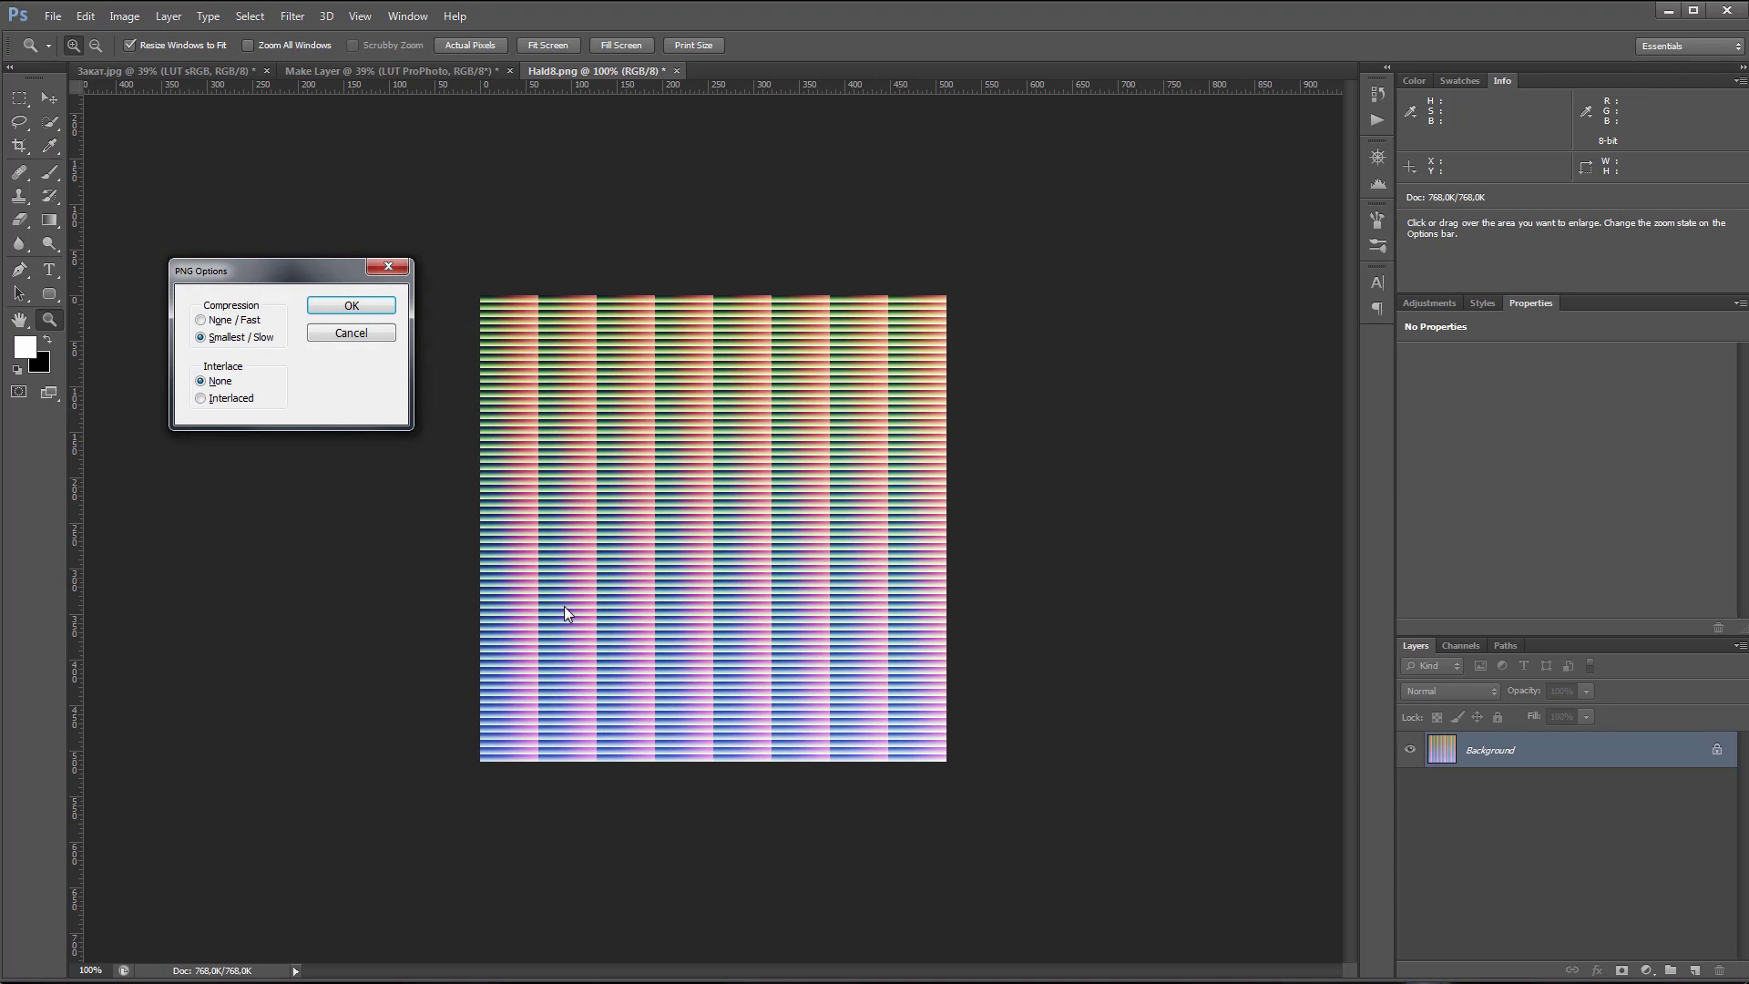
{"action": "key", "text": "Return"}
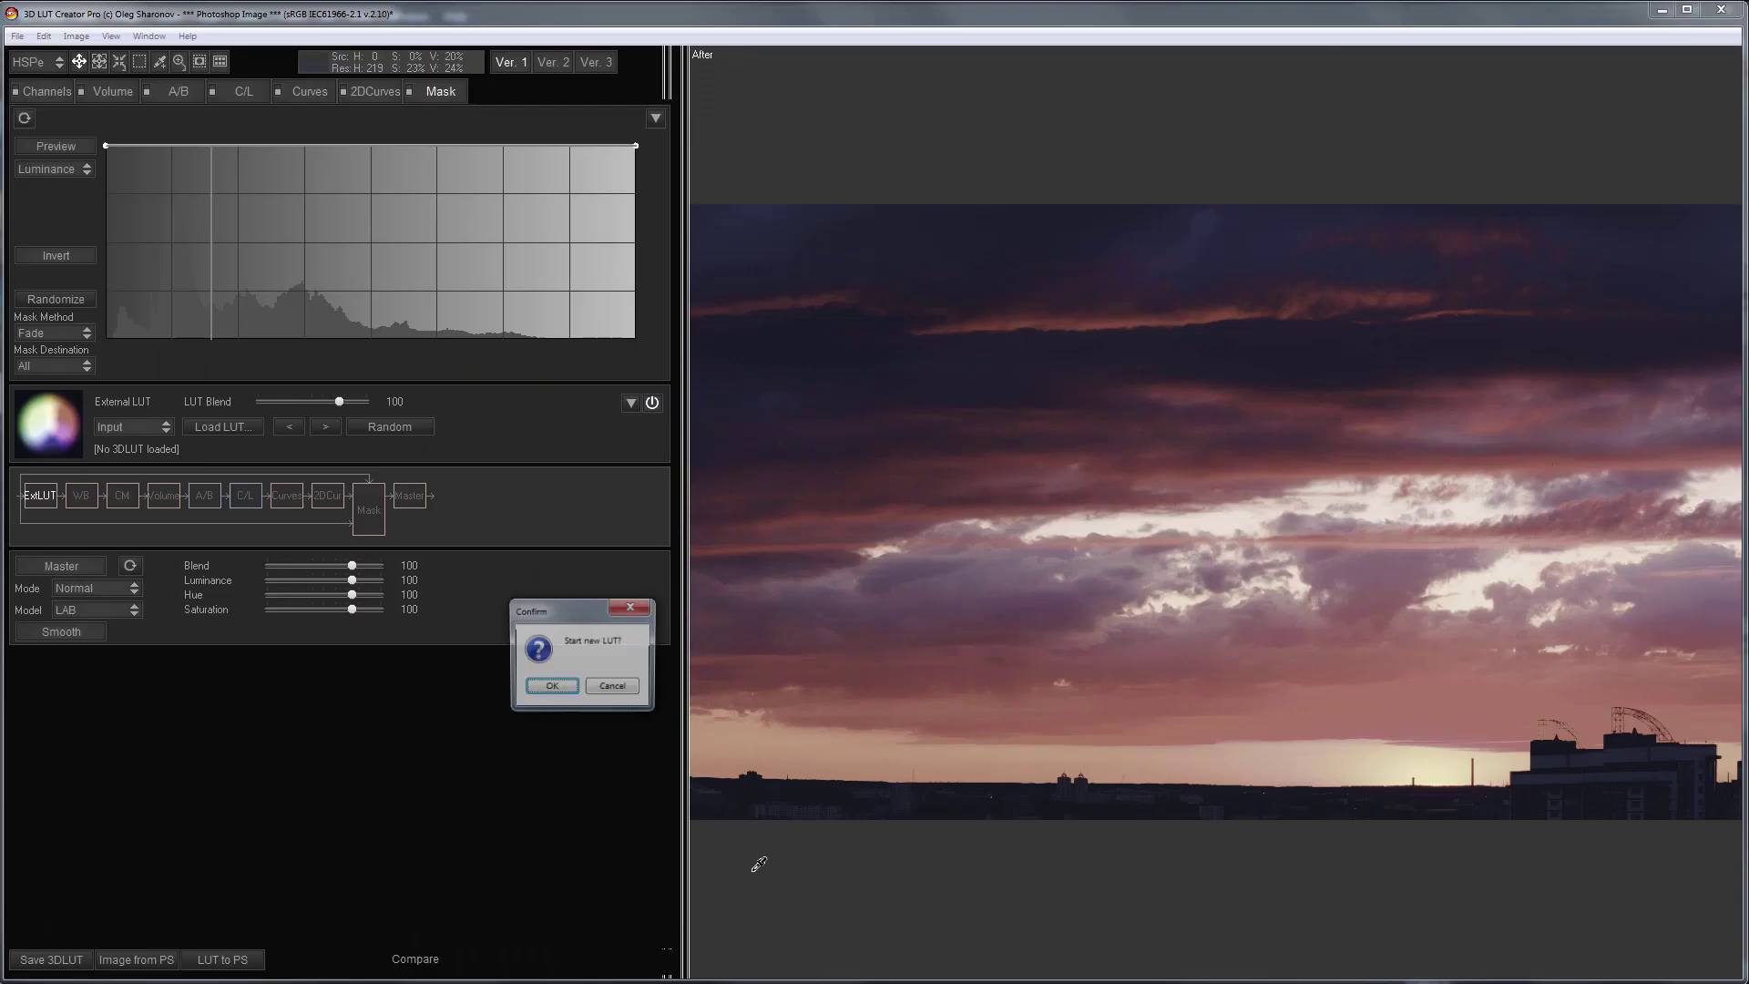
- Start a new LUT and load Hald8_edited.png as the external LUT
{"action": "key", "text": "Return"}
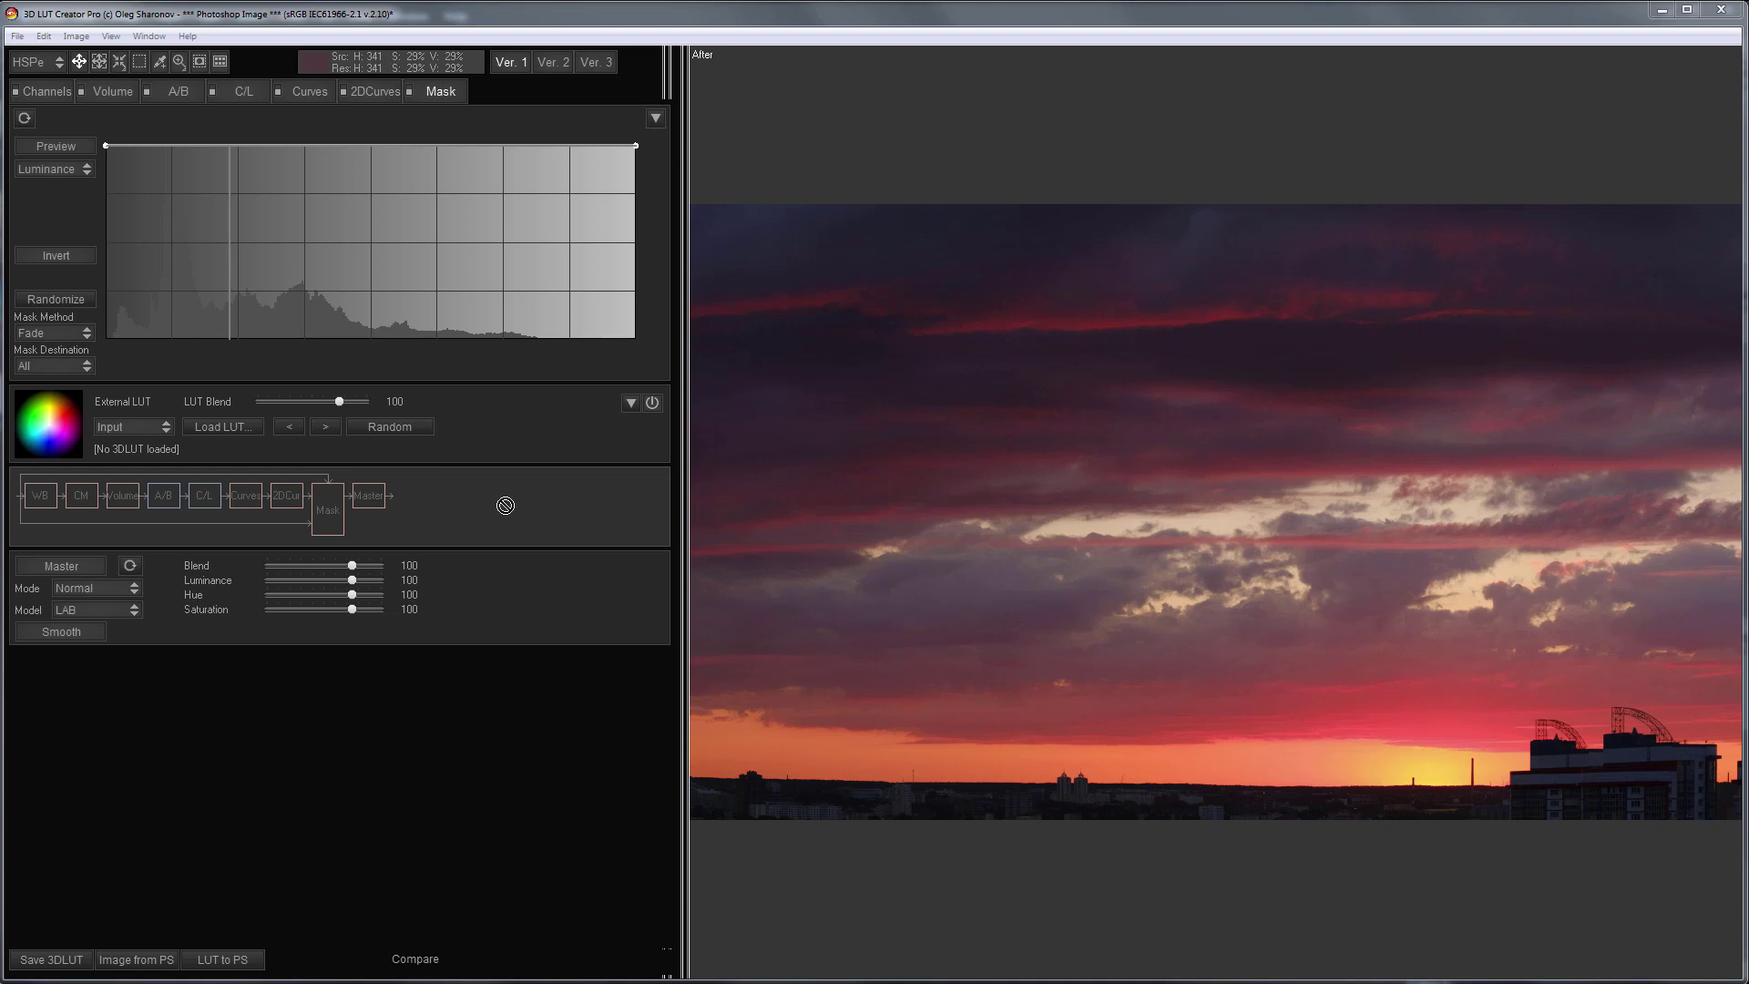
{"action": "left_click_drag", "start_coordinate": [494, 428], "coordinate": [494, 429]}
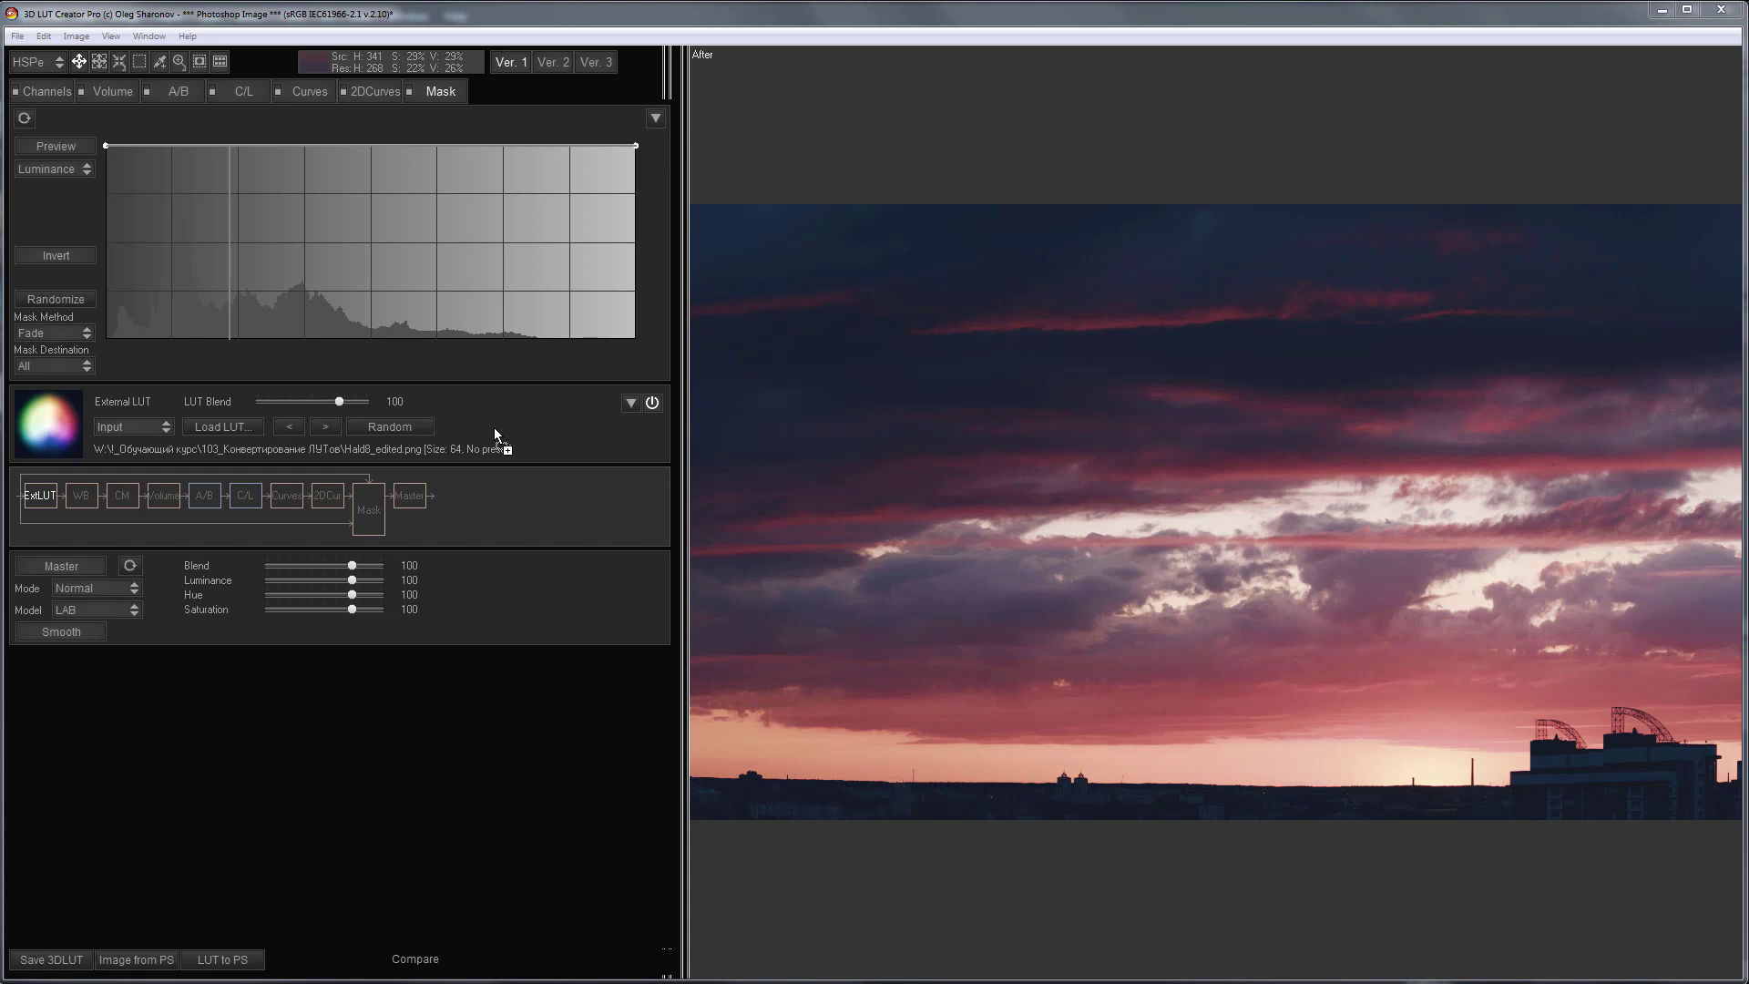
- On Закат.jpg, hide LUT sRGB and add the Hald8_edited-based LUT as a new lookup layer
{"action": "key", "text": "alt+Tab"}
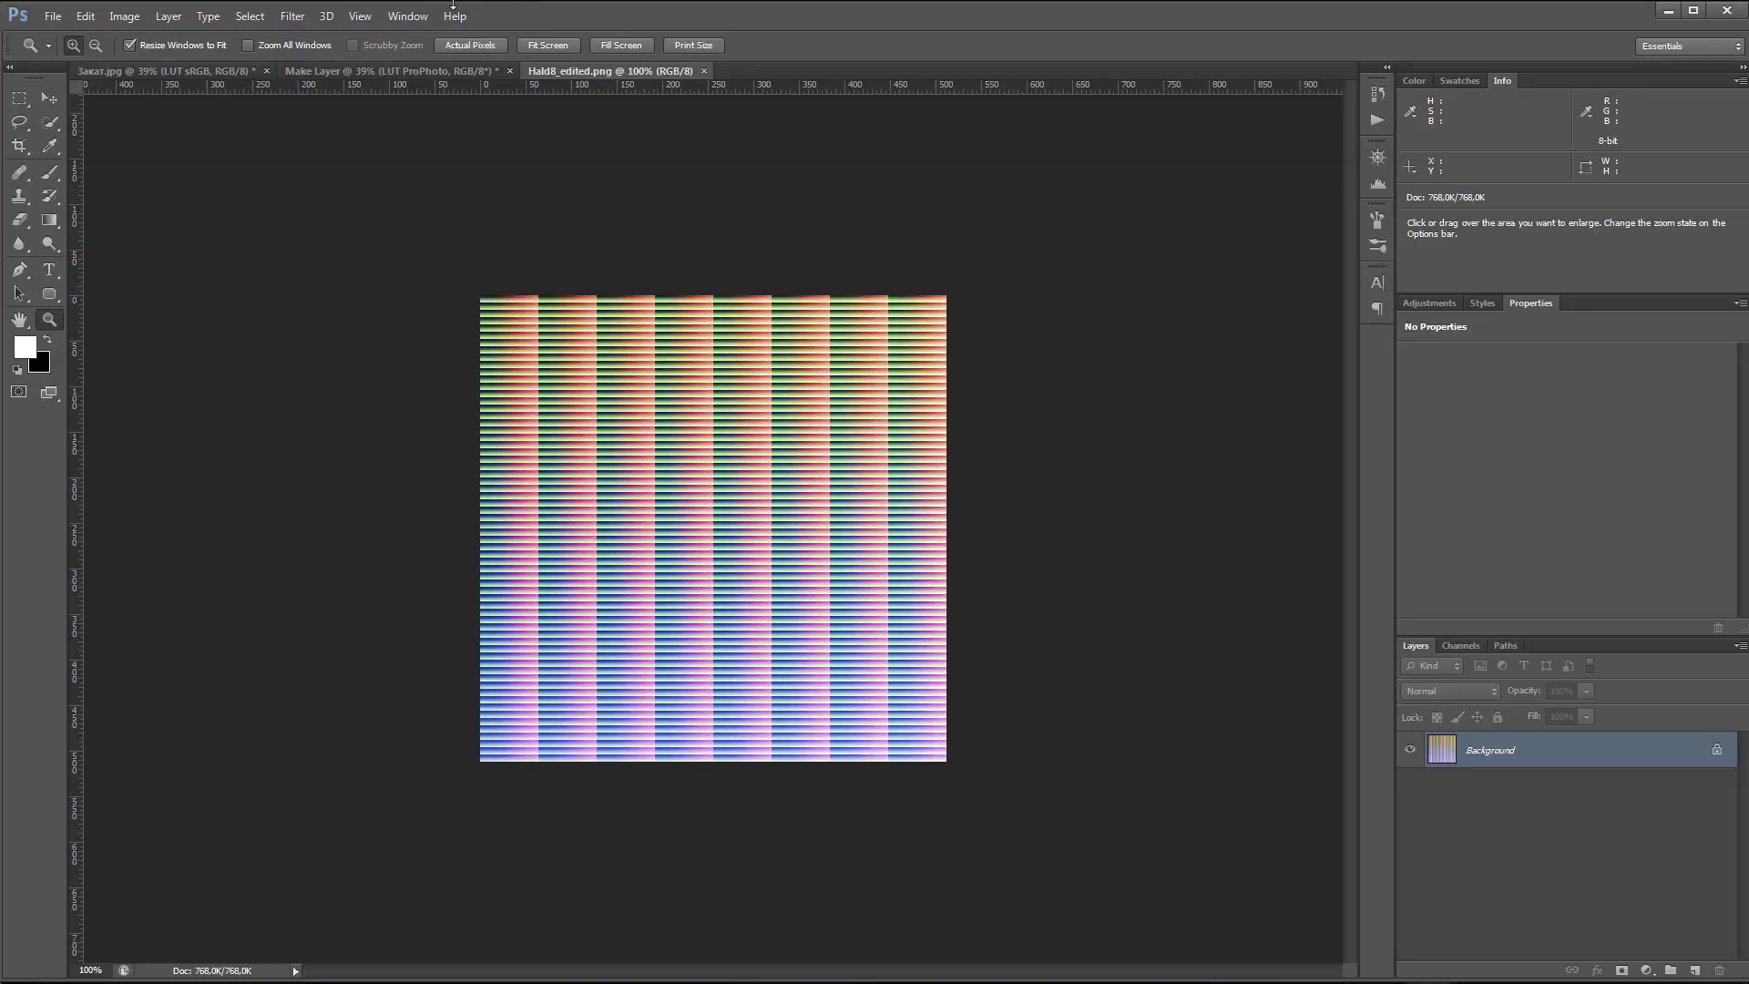
{"action": "left_click", "coordinate": [186, 70]}
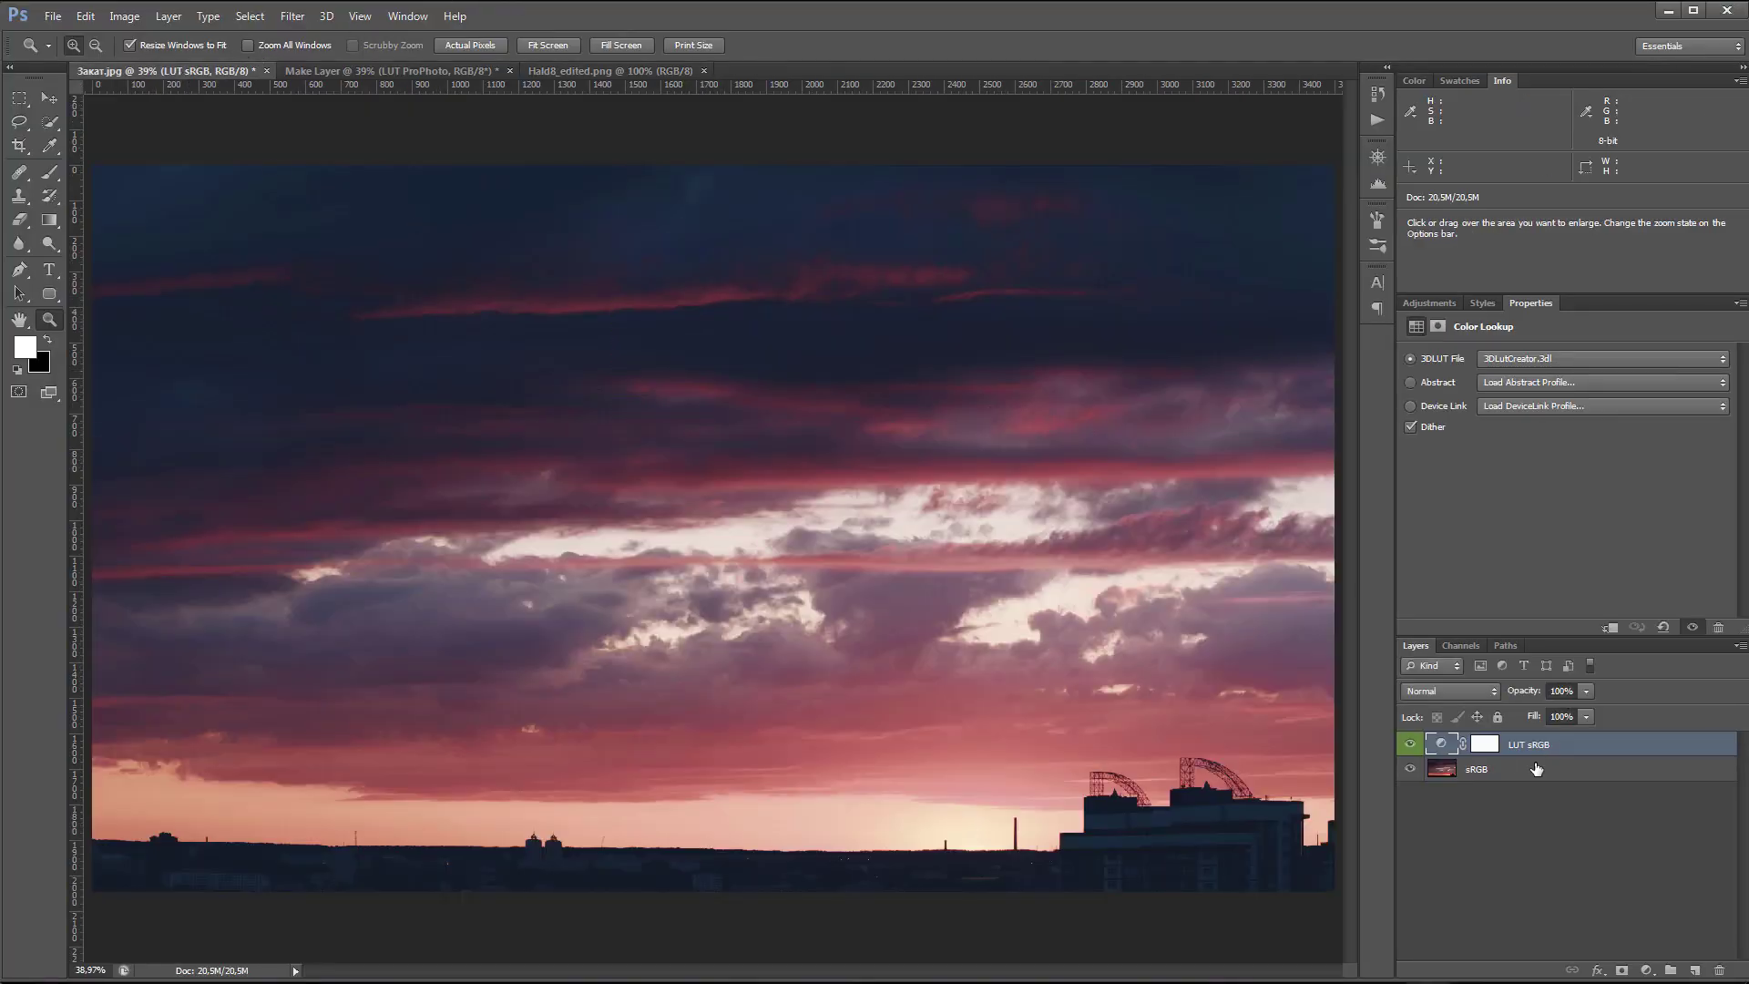
{"action": "left_click", "coordinate": [1410, 750]}
{"action": "key", "text": "alt+Tab"}
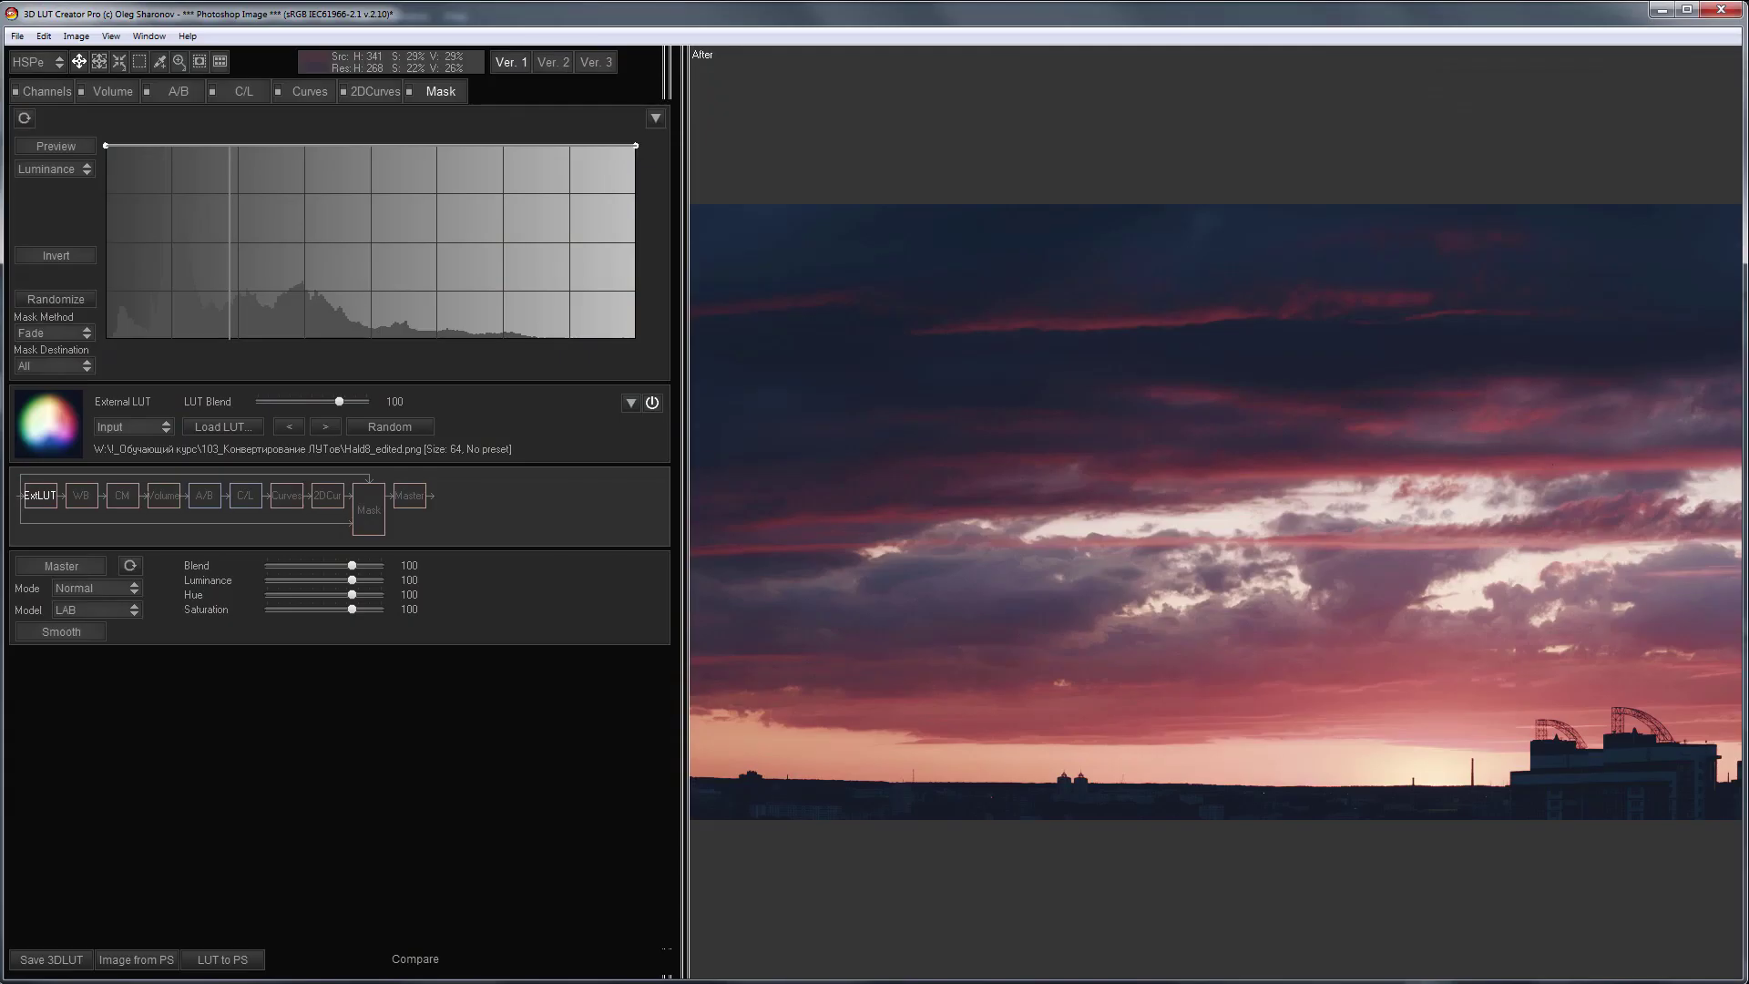
{"action": "left_click", "coordinate": [224, 961]}
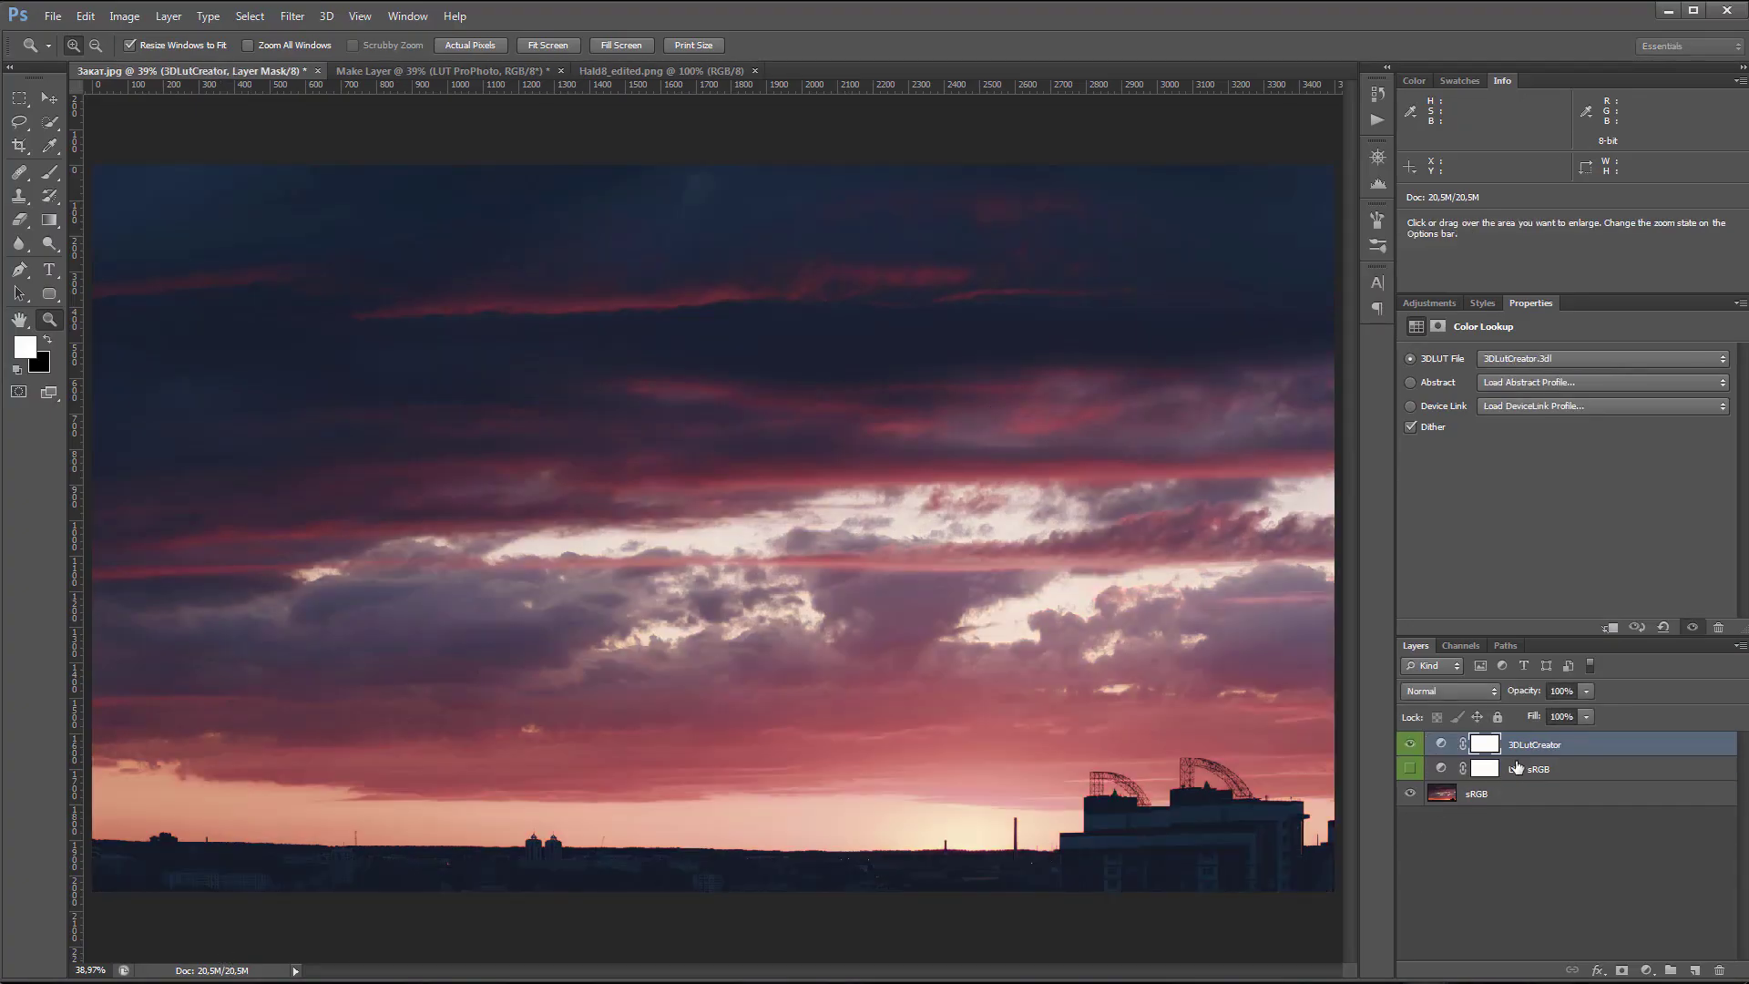
- Rename the new lookup layer to 'ProPhoto LUT converted to sRGB'
{"action": "double_click", "coordinate": [1528, 746]}
{"action": "type", "text": "ProPhoto L"}
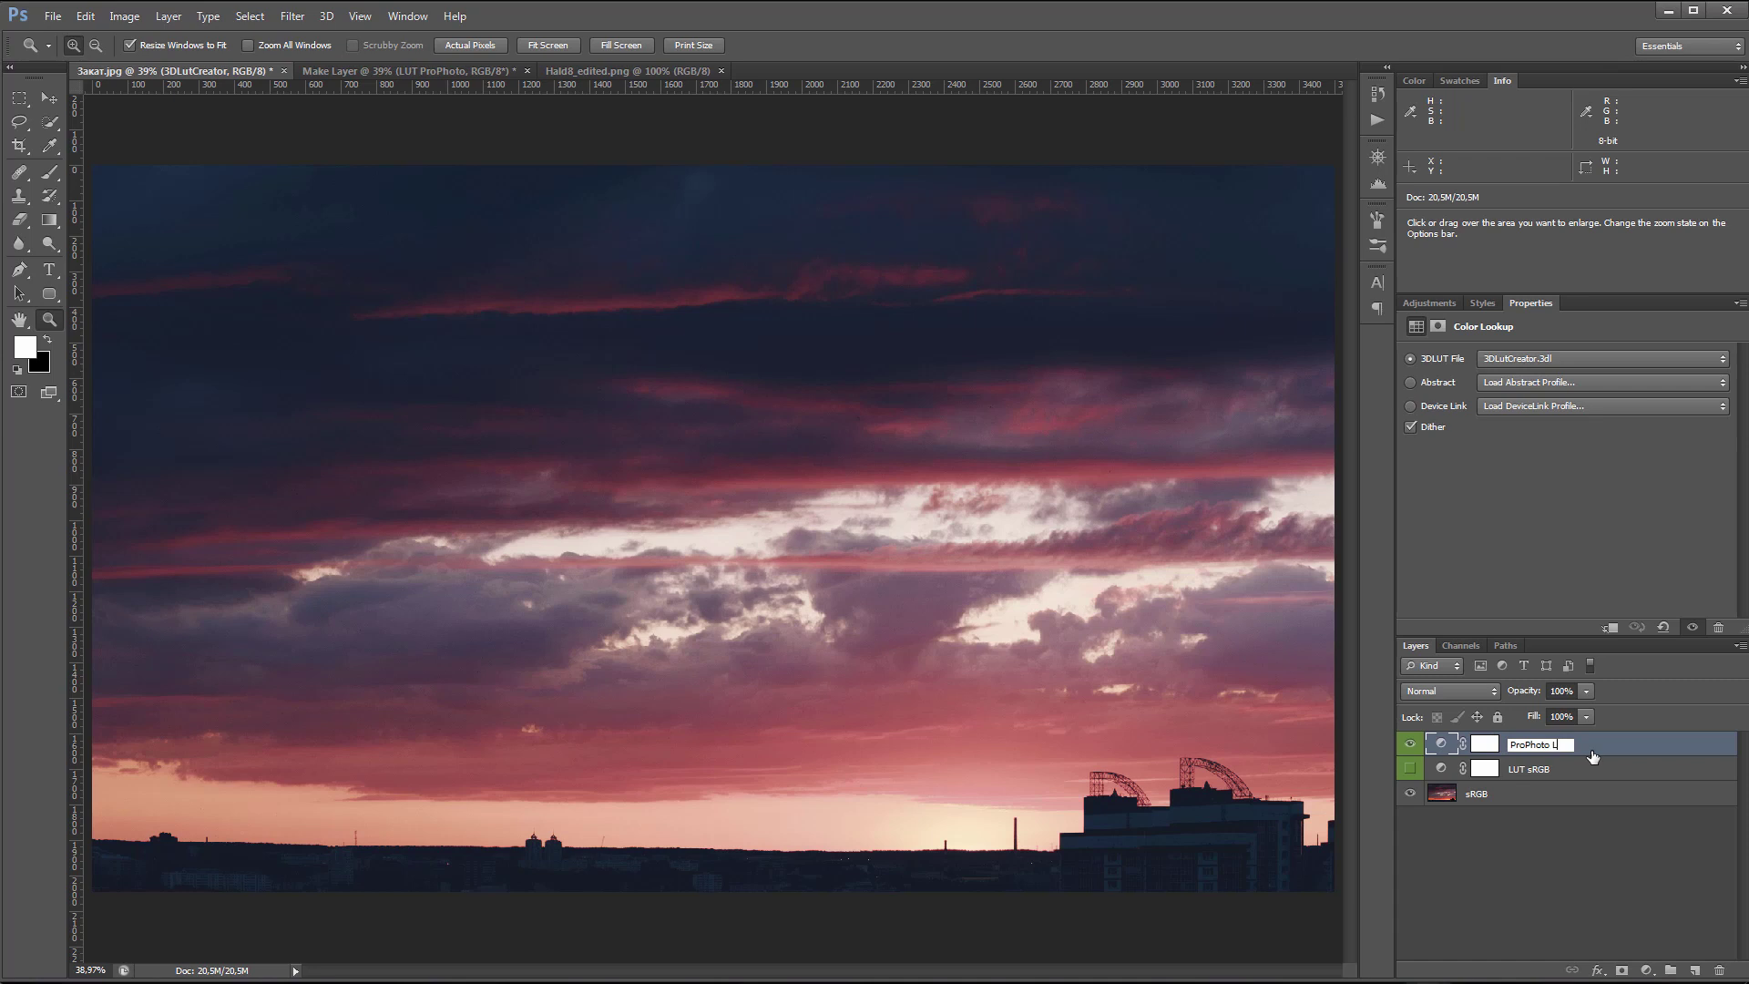
{"action": "type", "text": "UT converted to sRGB"}
{"action": "key", "text": "Return"}
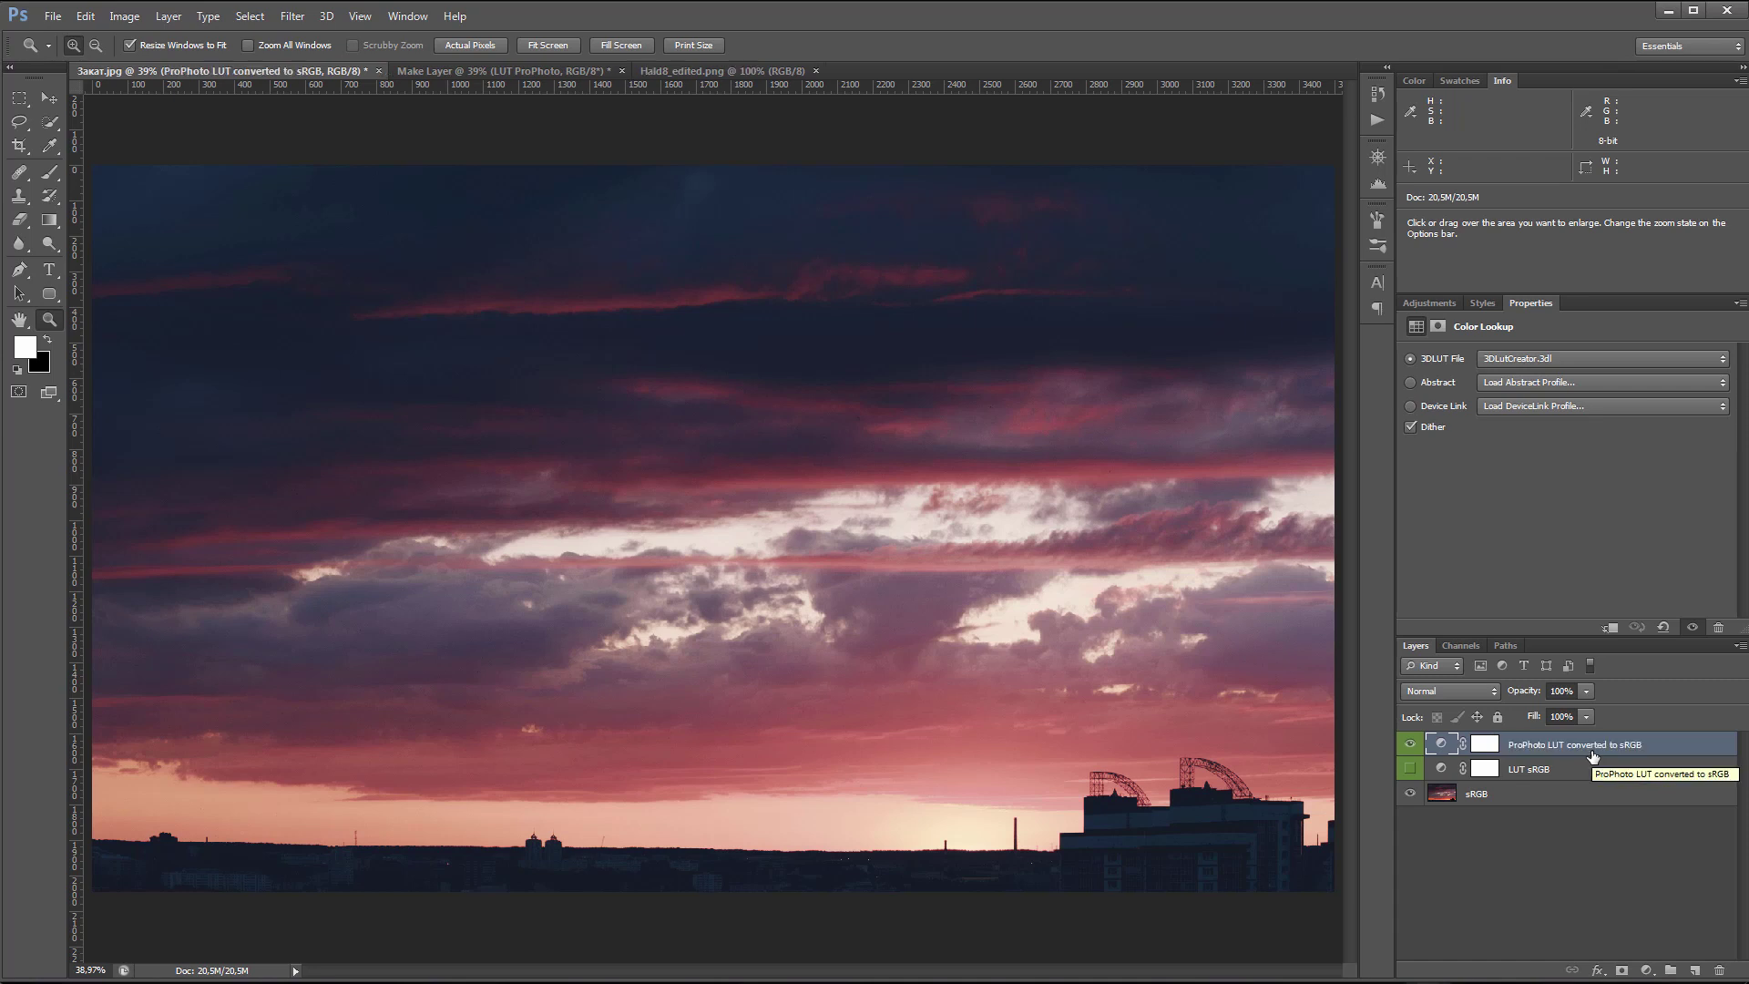
- Toggle between the converted ProPhoto LUT and LUT sRGB layers, ending with the converted one visible
{"action": "left_click", "coordinate": [1409, 745]}
{"action": "left_click", "coordinate": [1411, 770]}
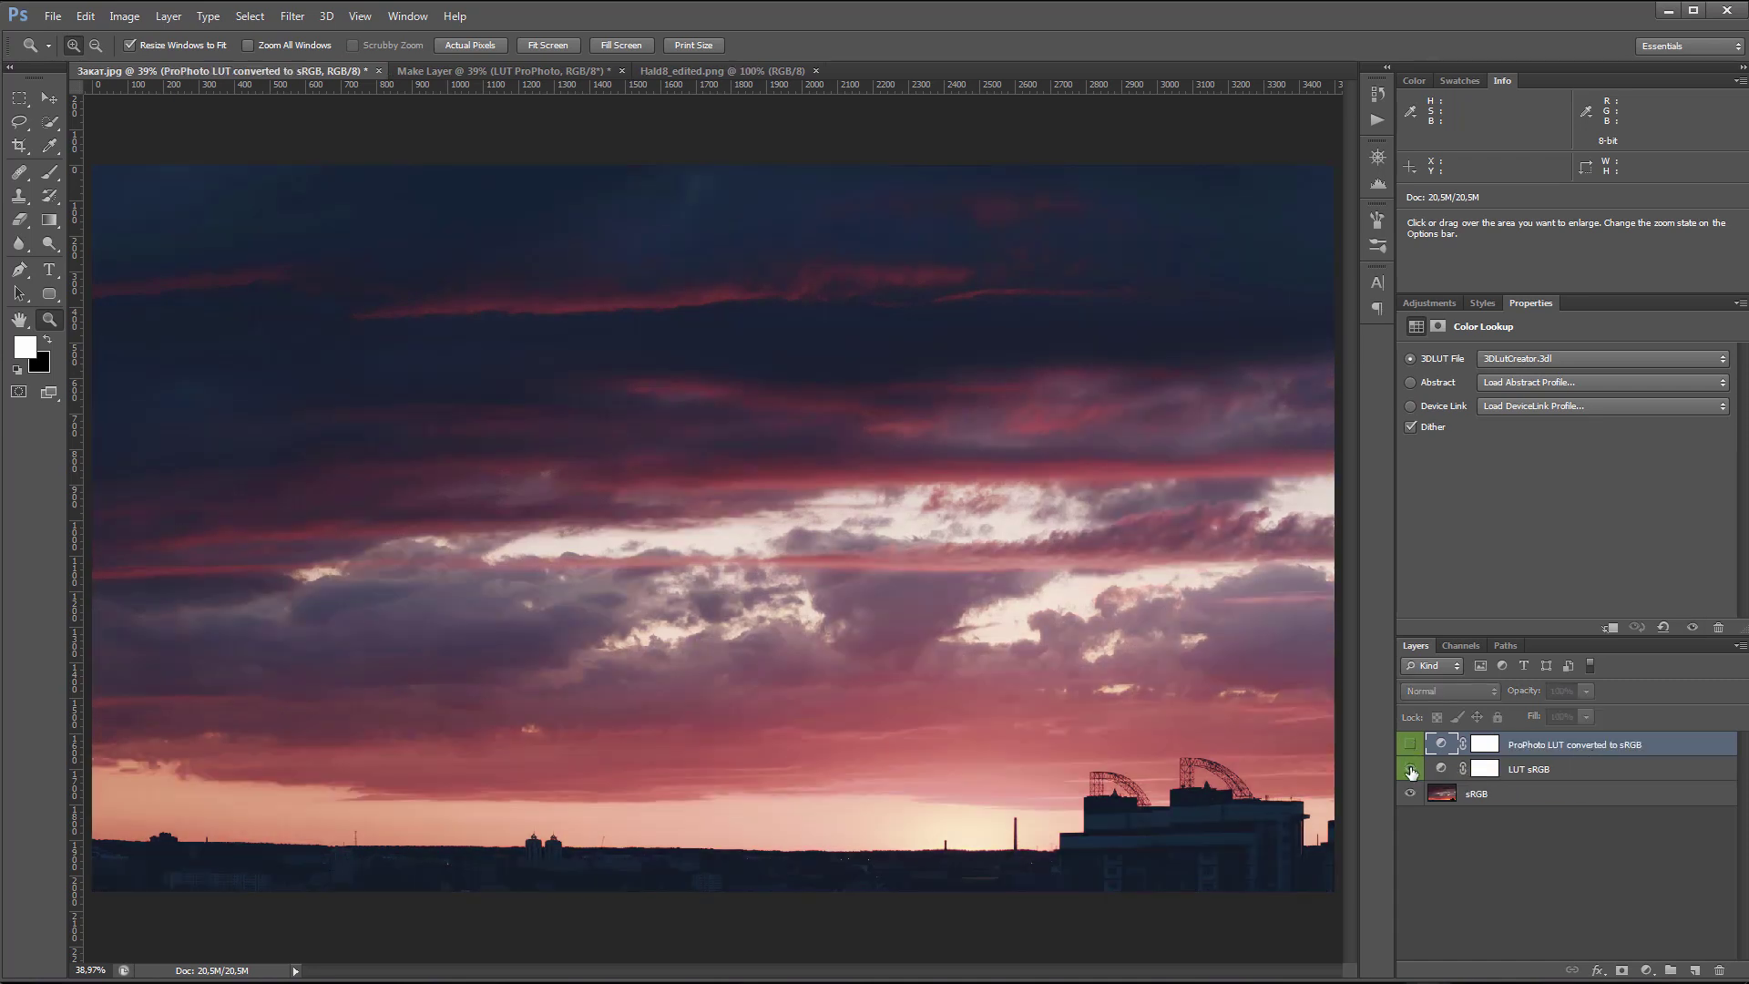
{"action": "left_click", "coordinate": [1411, 770]}
{"action": "left_click", "coordinate": [1410, 745]}
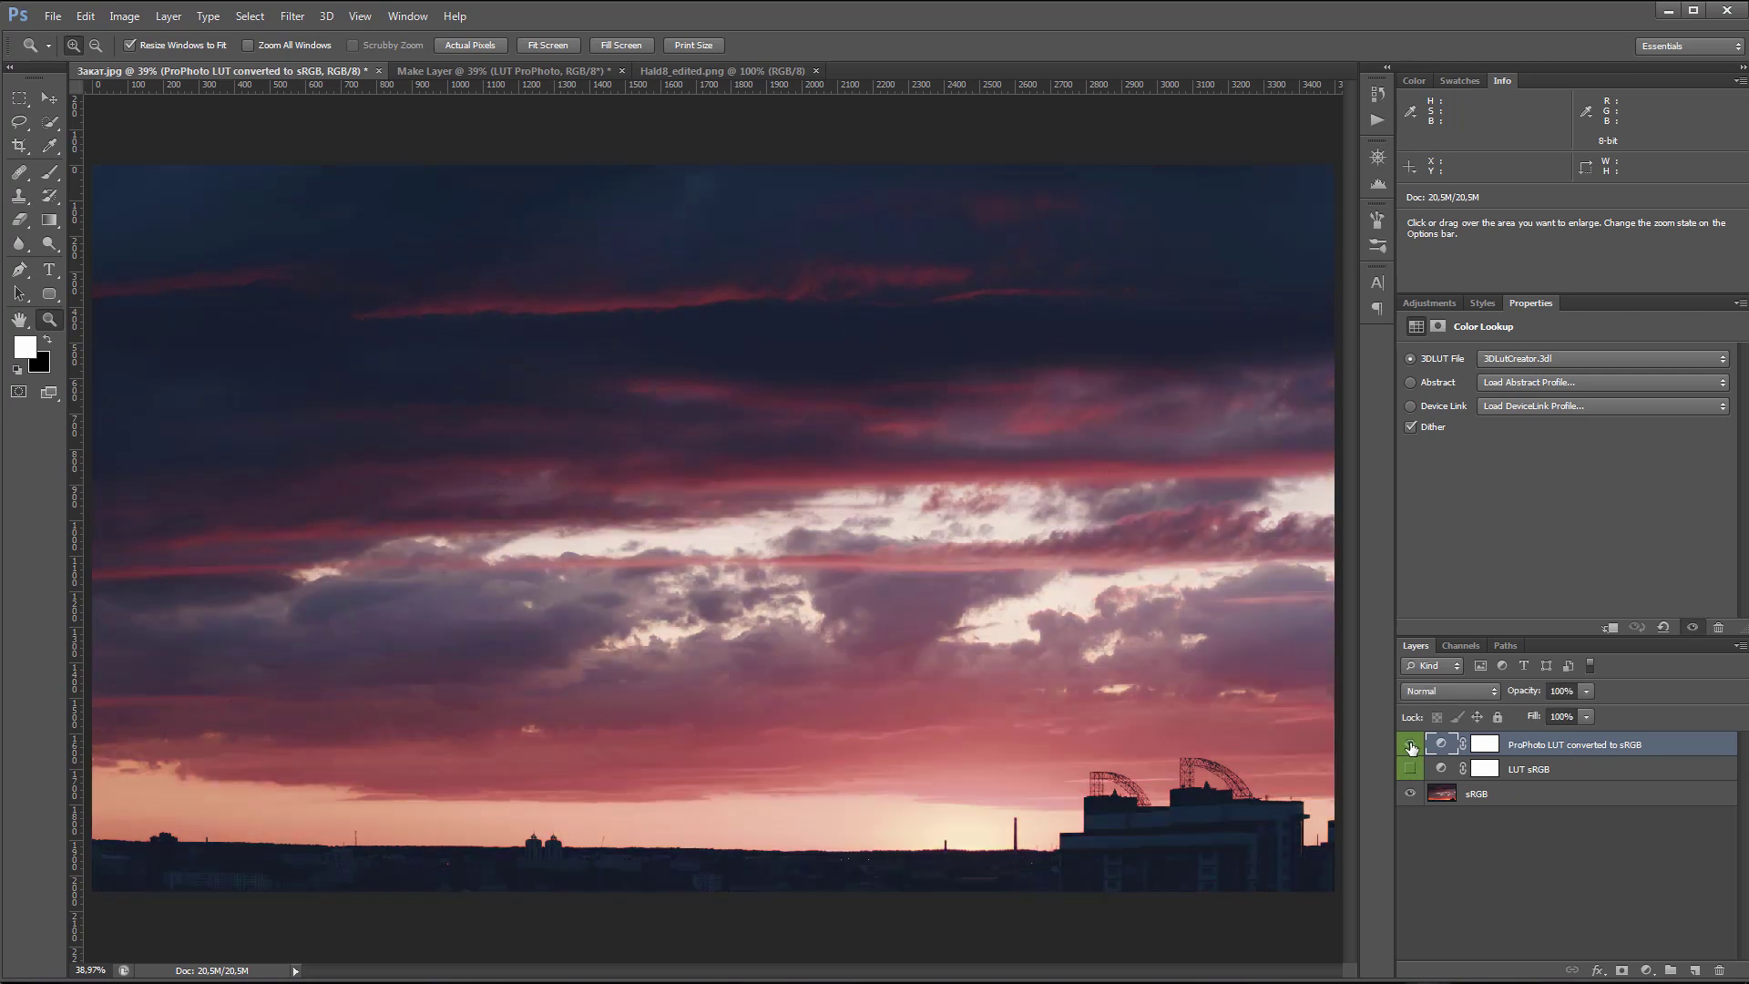
{"action": "left_click", "coordinate": [1410, 745]}
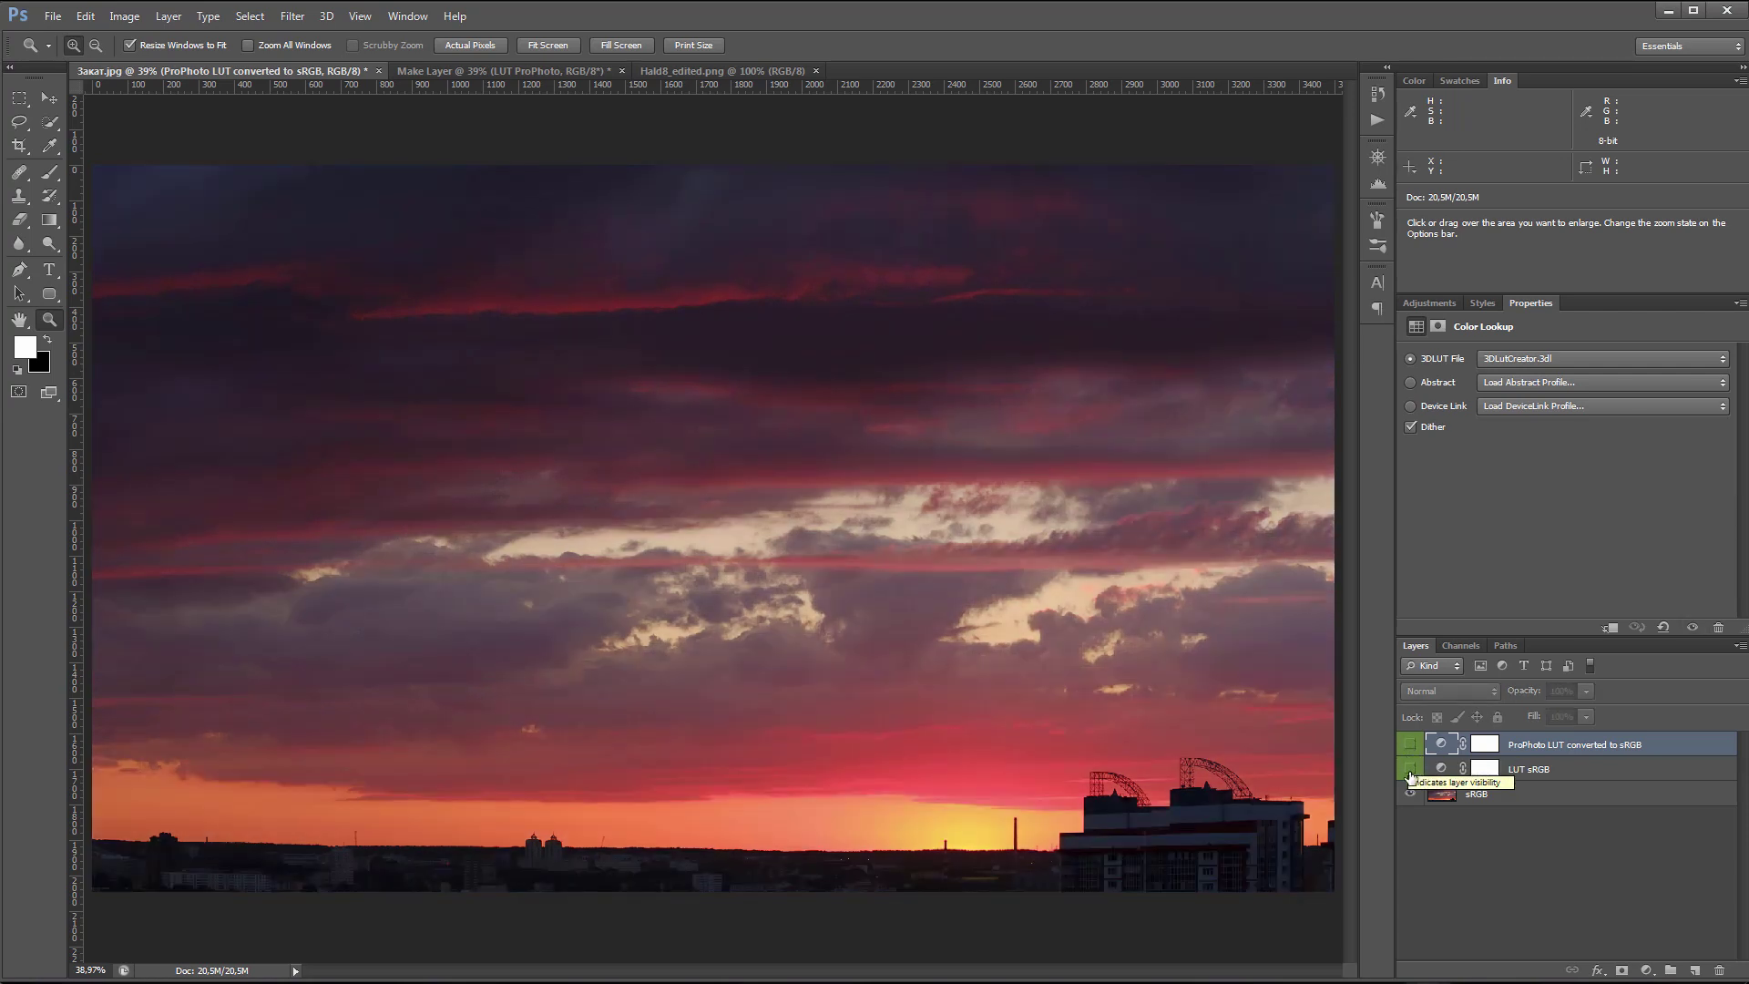
{"action": "left_click", "coordinate": [1411, 771]}
{"action": "left_click", "coordinate": [1411, 772]}
{"action": "left_click", "coordinate": [1410, 746]}
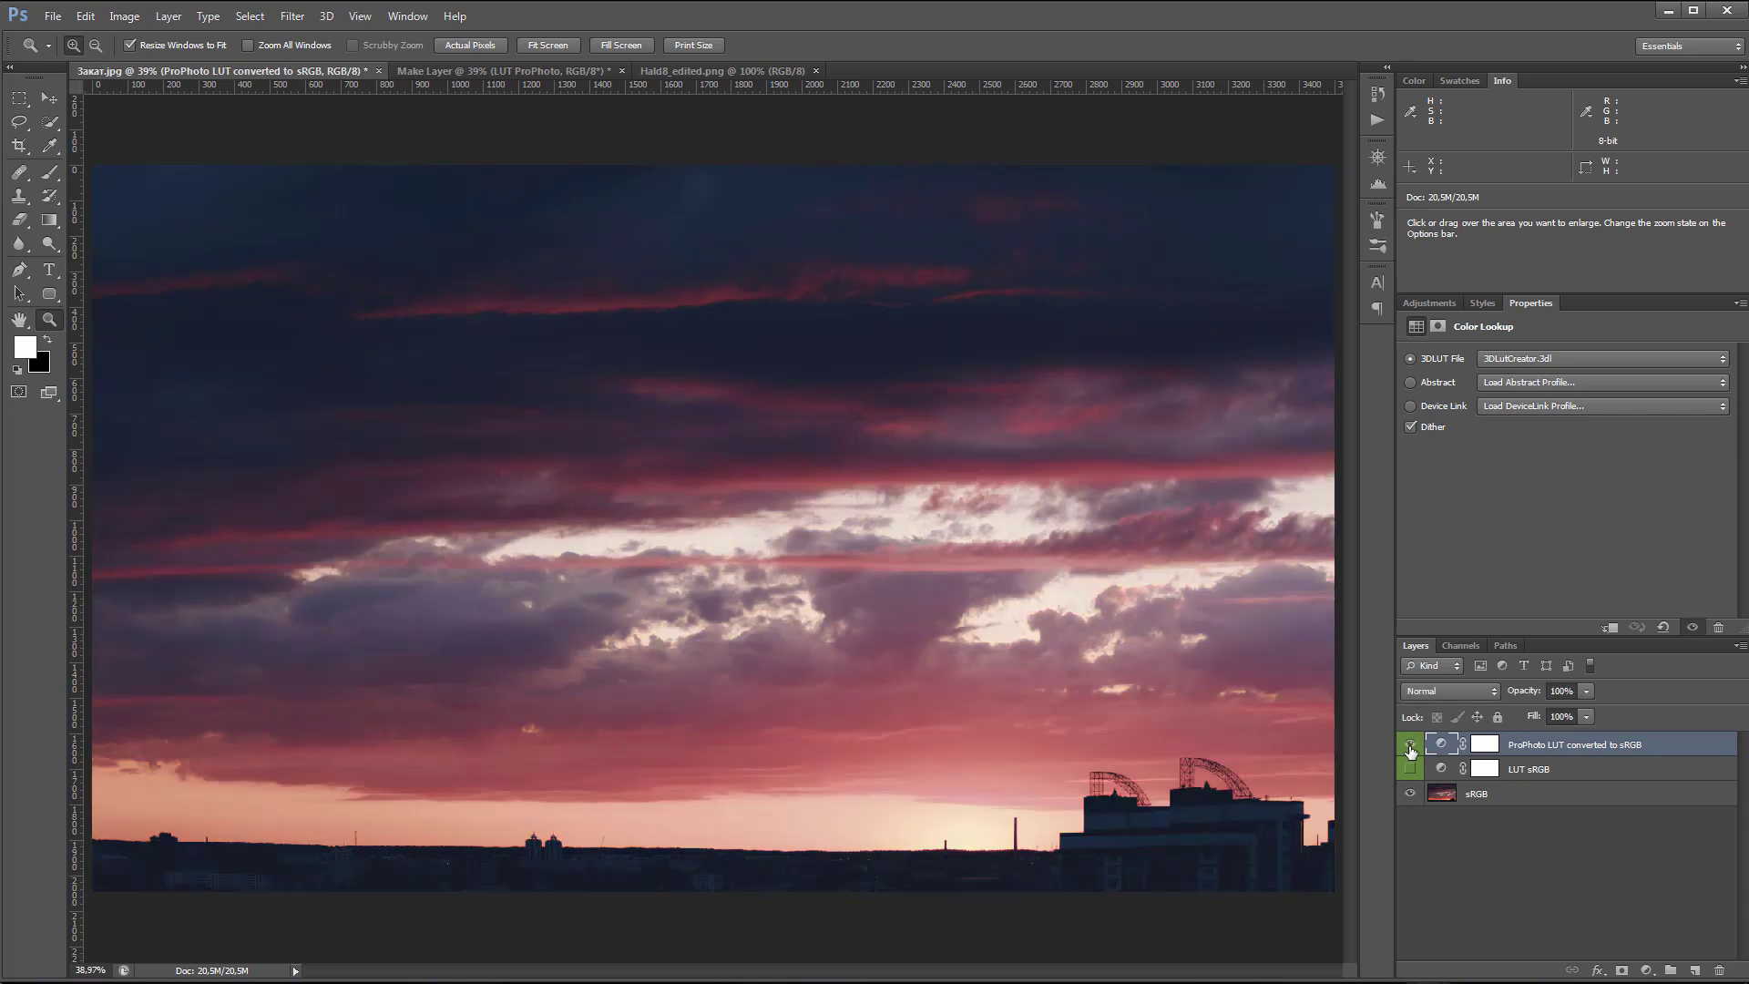